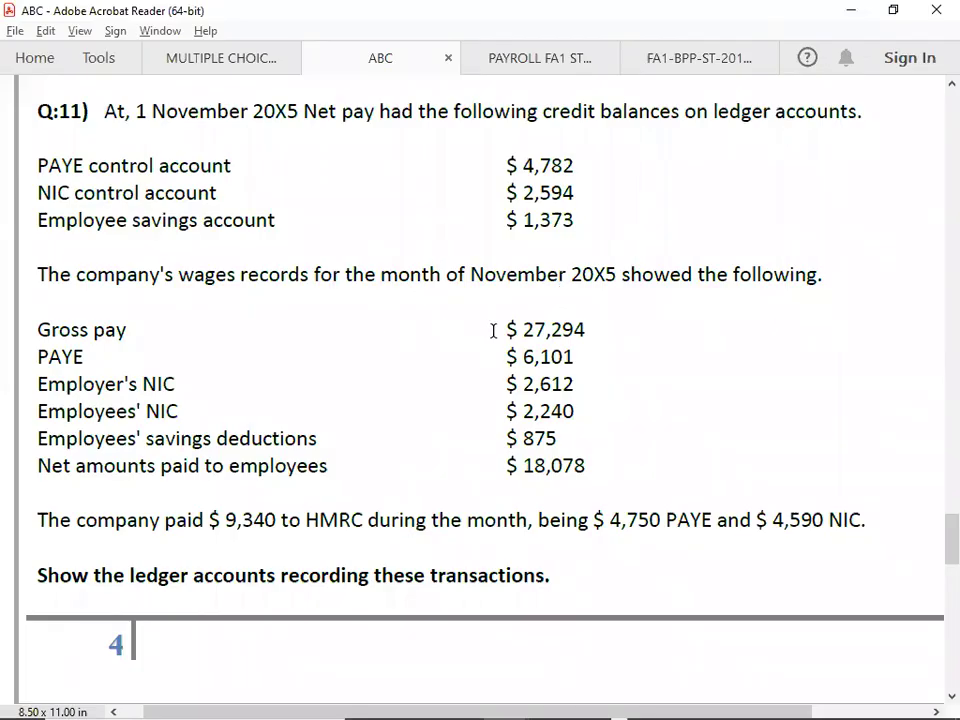
Switch to the Excel payroll journal and enter the gross pay of 27294 as the debit for WAGES & SALARIES EXP
key("alt+Tab")
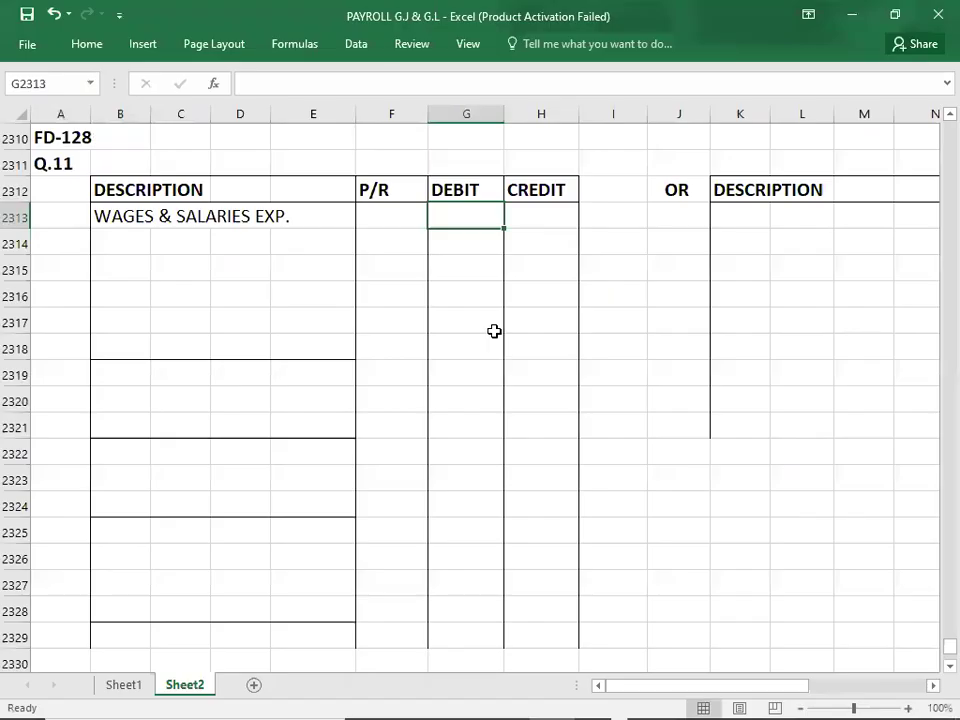
type("27294")
key("Return")
Add an indented PAYE CONTROL ACC. line in row 2314 with the PAYE figure from the PDF question, 6101, as its credit
key("Left")
key("Left")
key("Left")
key("Left")
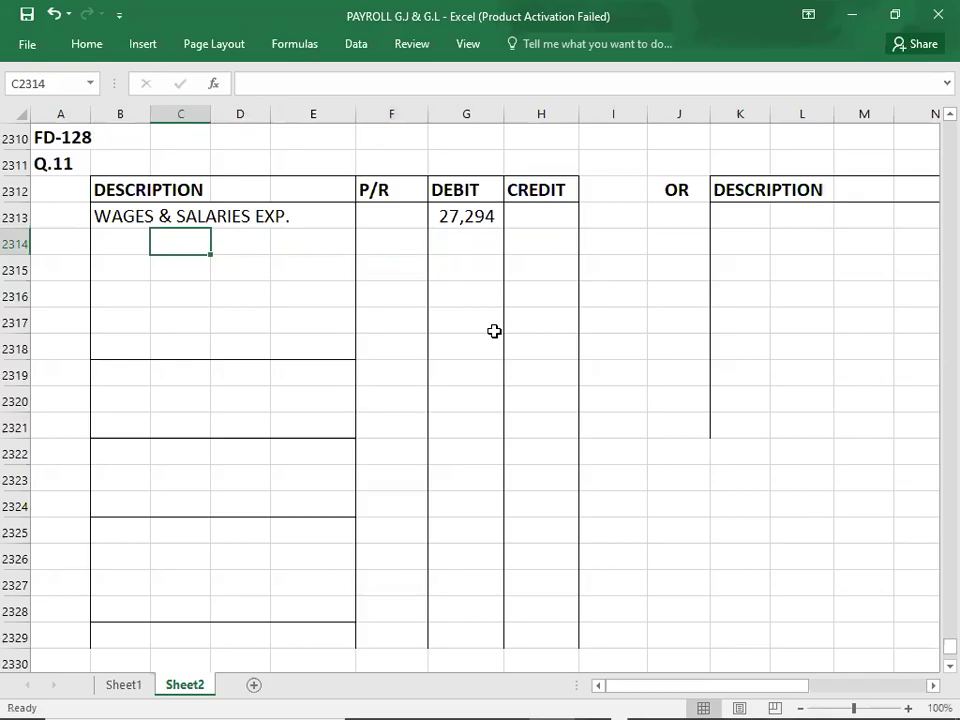
key("alt+Tab")
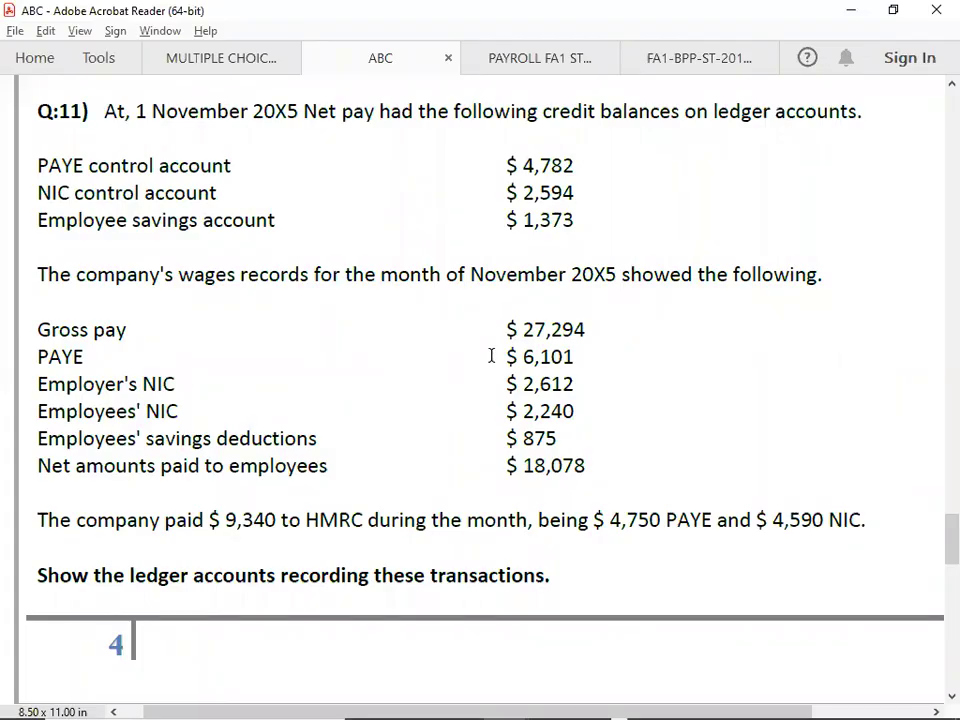
key("alt+Tab")
type("P")
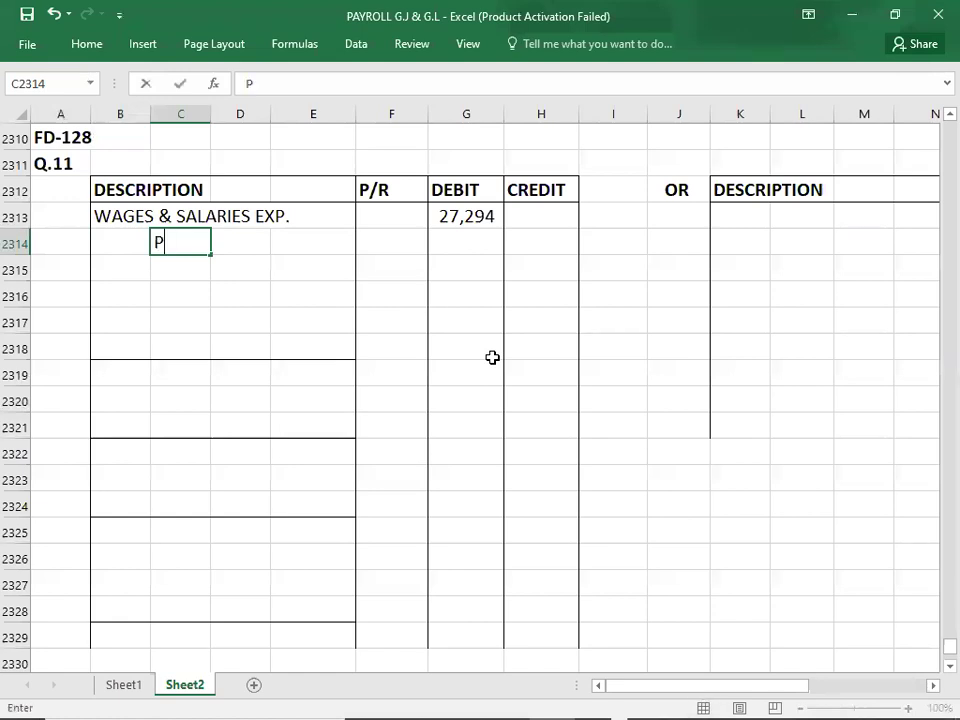
type("AYE CO")
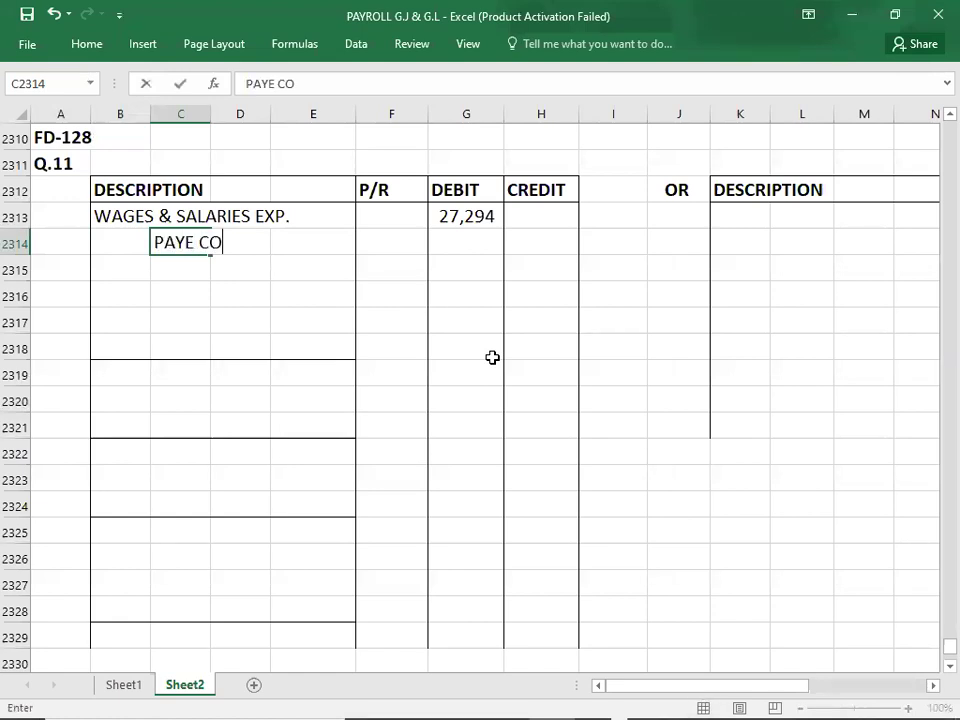
type("NTROL ACC.")
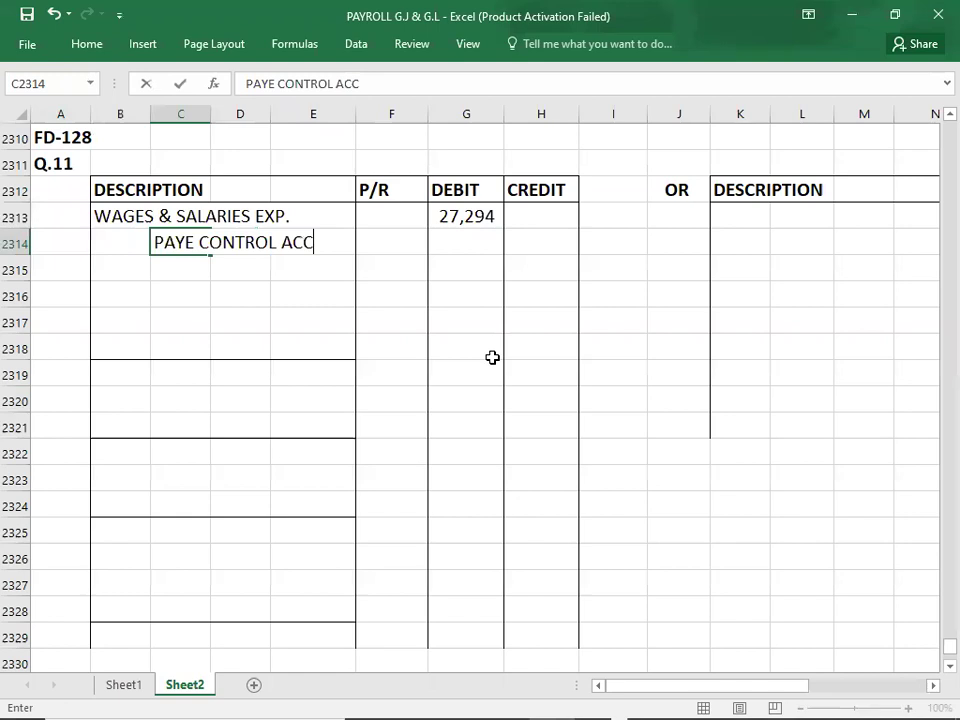
left_click(528, 241)
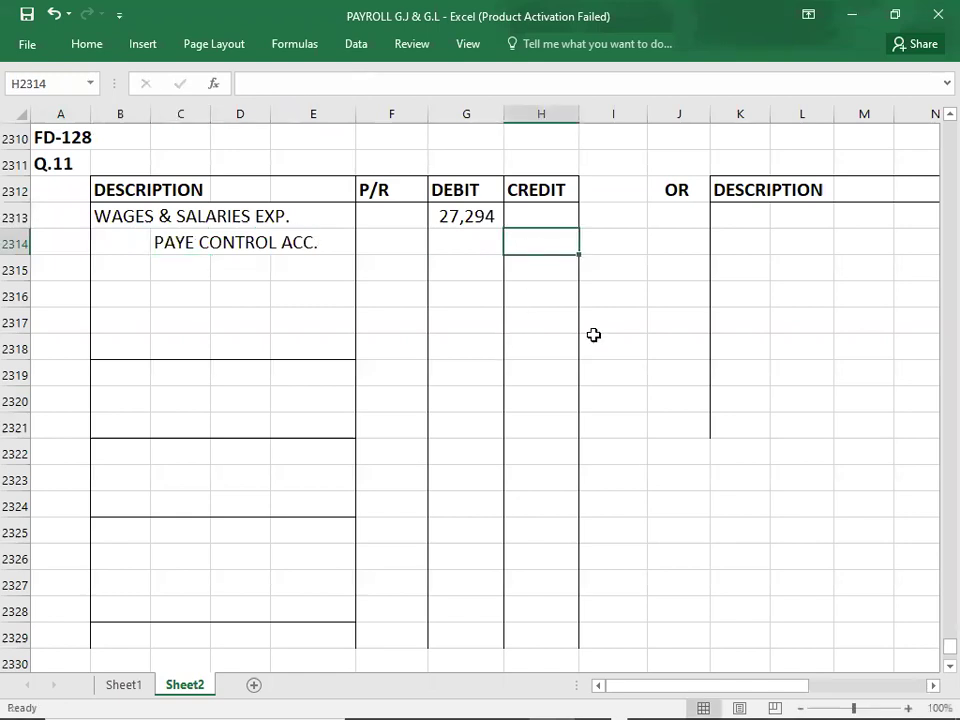
type("6101")
key("Return")
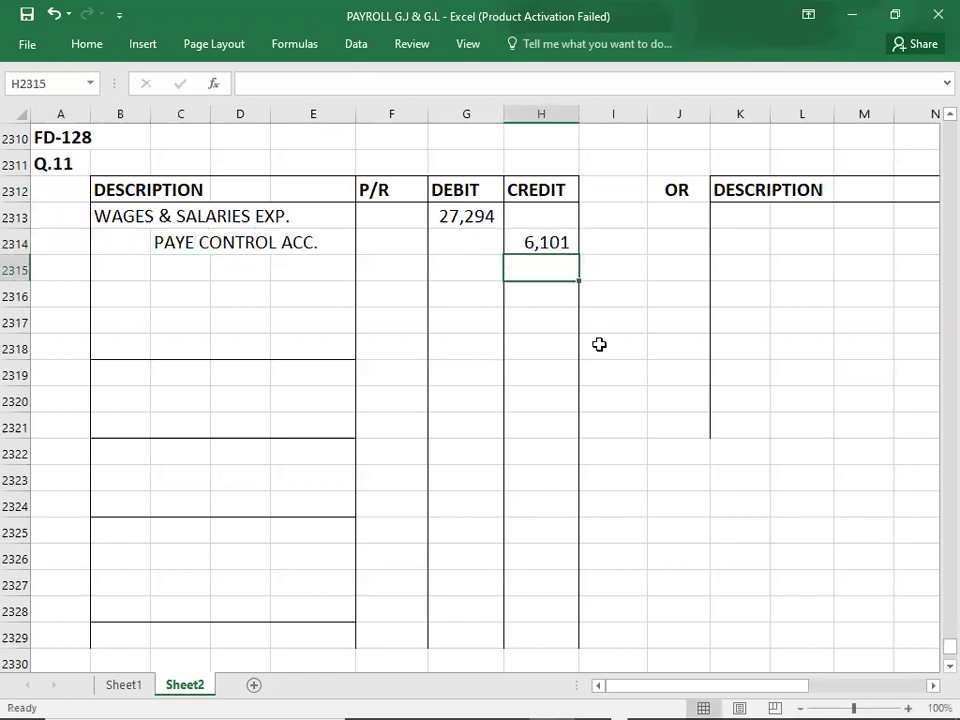
Check the employees' NIC item in the PDF question and add the indented description NIC CONTROL ACC. in C2315
key("Left")
key("Left")
key("Left")
key("Left")
key("Left")
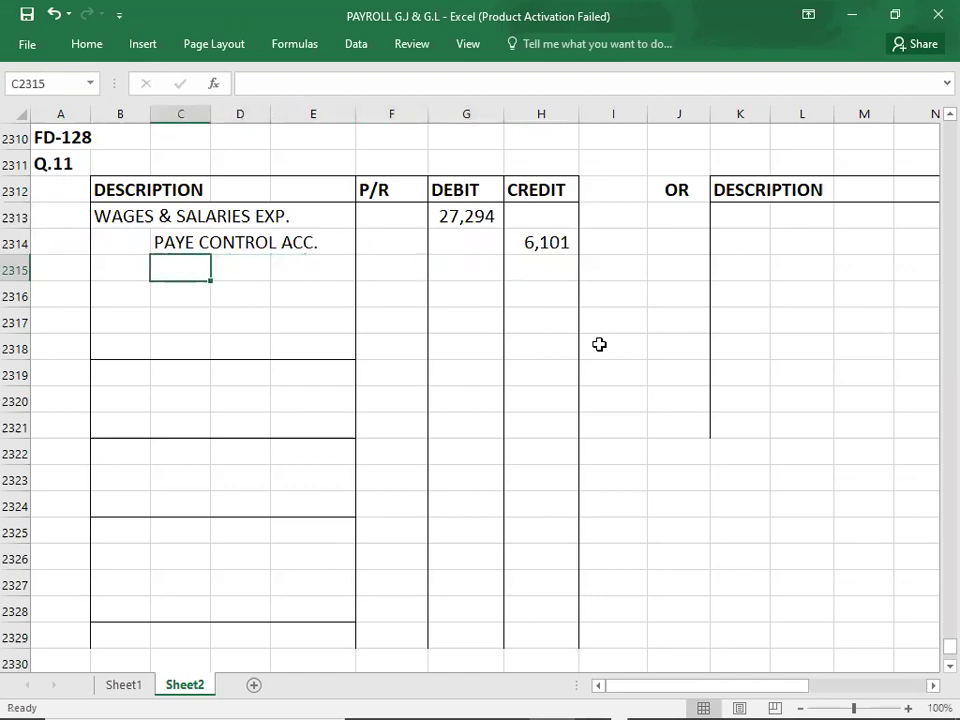
key("alt+Tab")
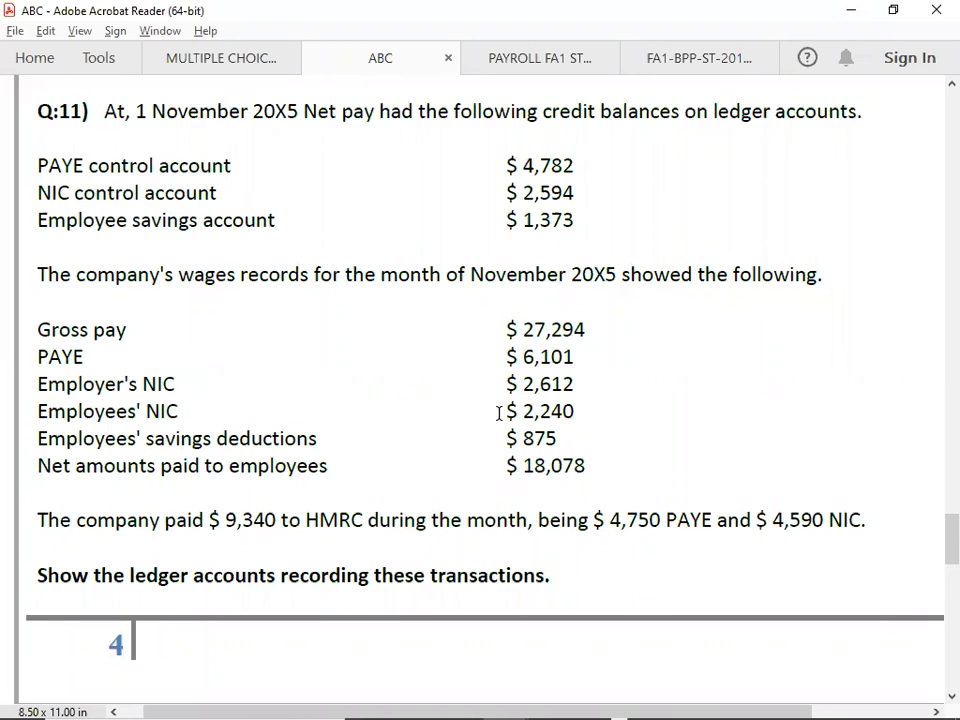
key("alt+Tab")
type("N")
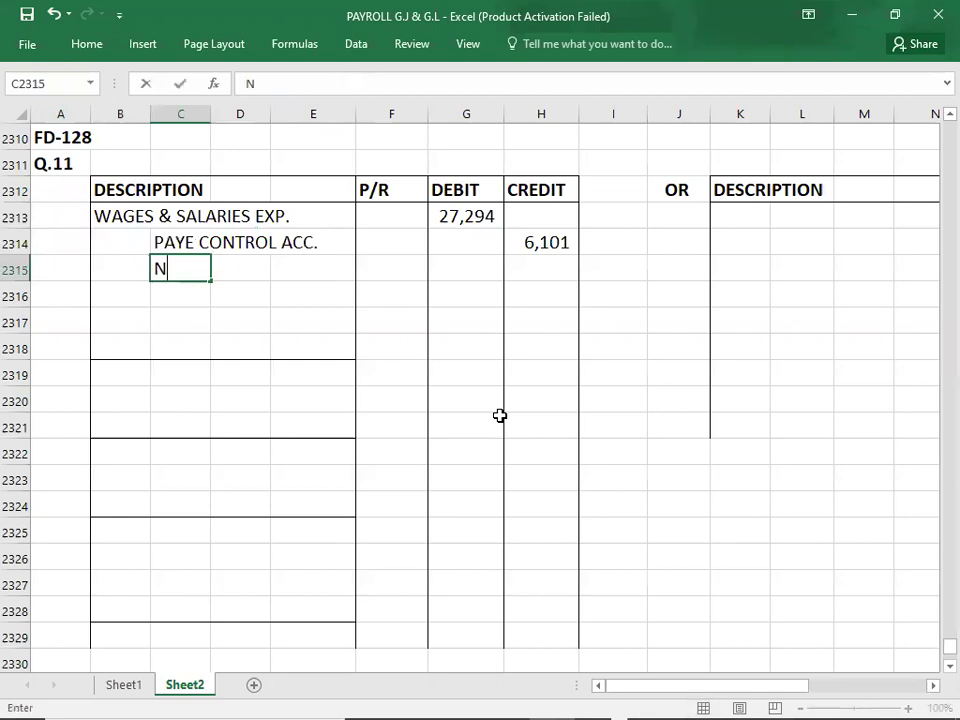
type("IC CONTR")
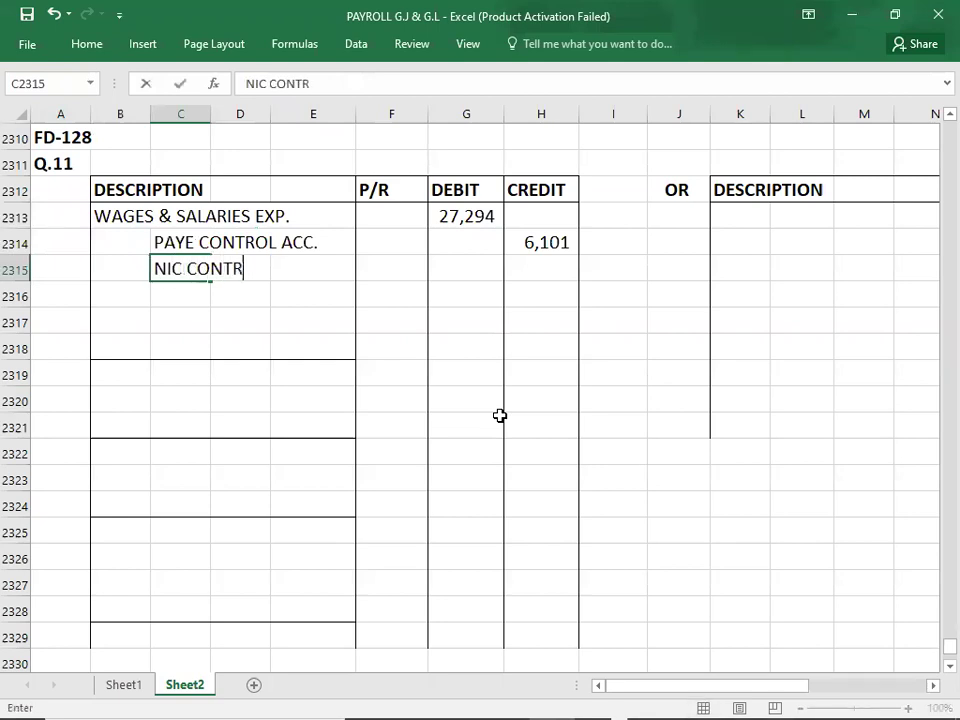
type("OL ACC.")
Enter the employees' NIC from the PDF question, 2240, as the credit for NIC CONTROL ACC
key("Right")
key("Right")
key("Right")
key("Right")
key("Right")
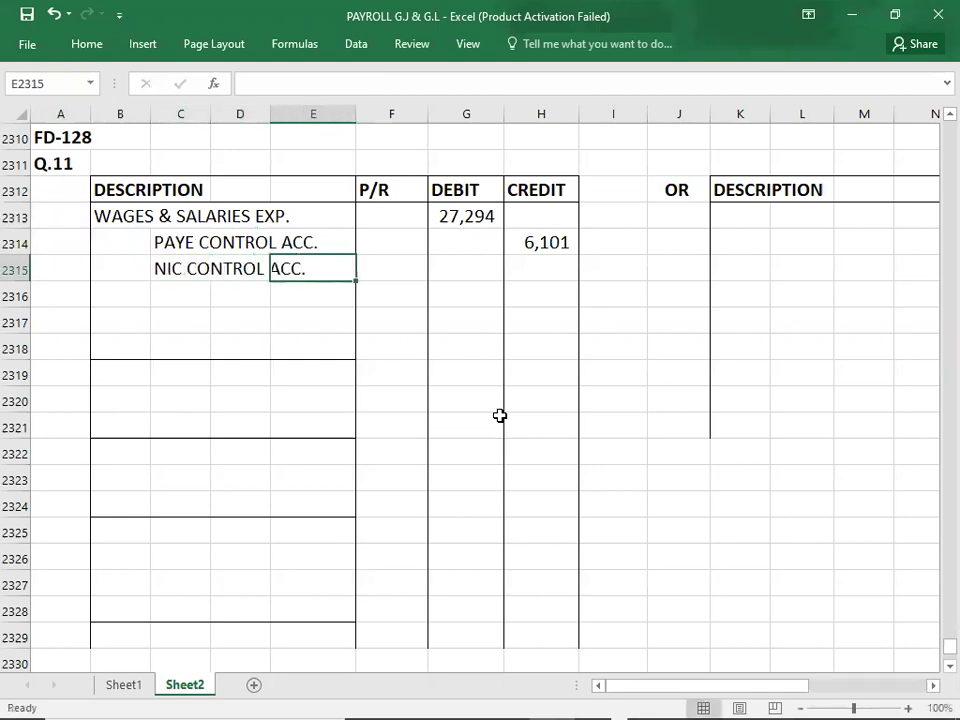
key("alt+Tab")
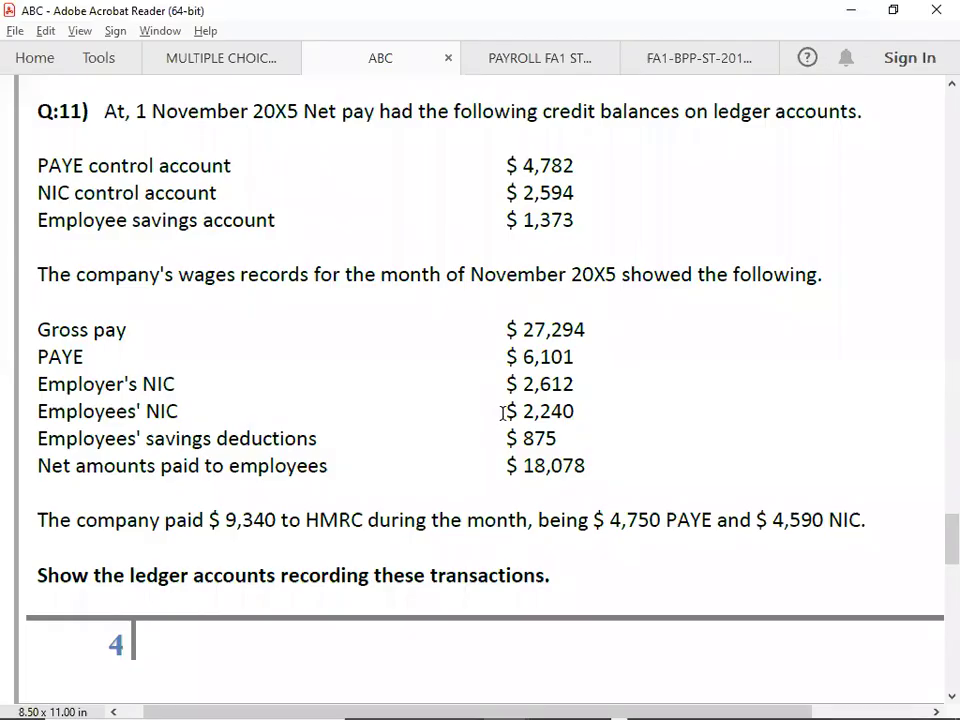
key("alt+Tab")
type("2240")
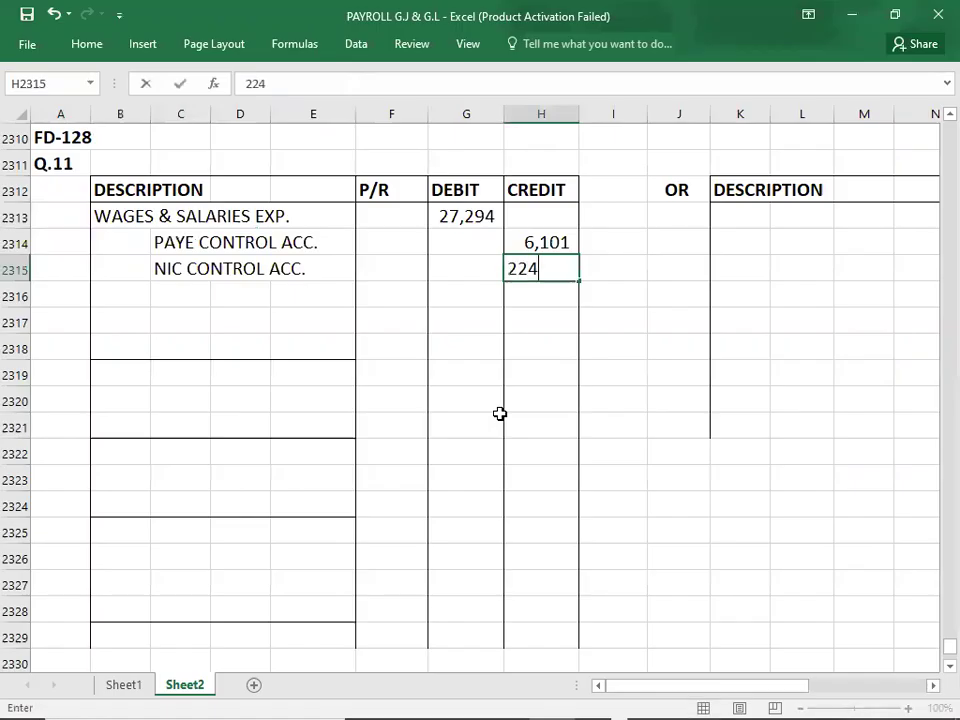
key("Return")
Check the savings deductions item in the PDF question and add the indented description SAVINGS CONTROL ACC. in C2316
key("alt+Tab")
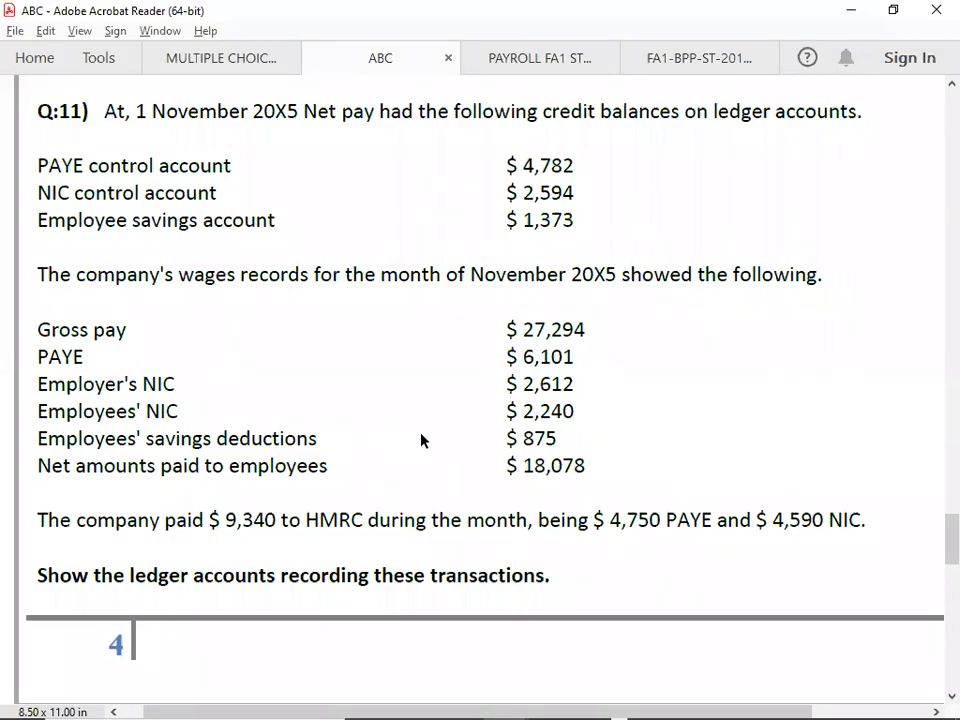
key("alt+Tab")
type("S")
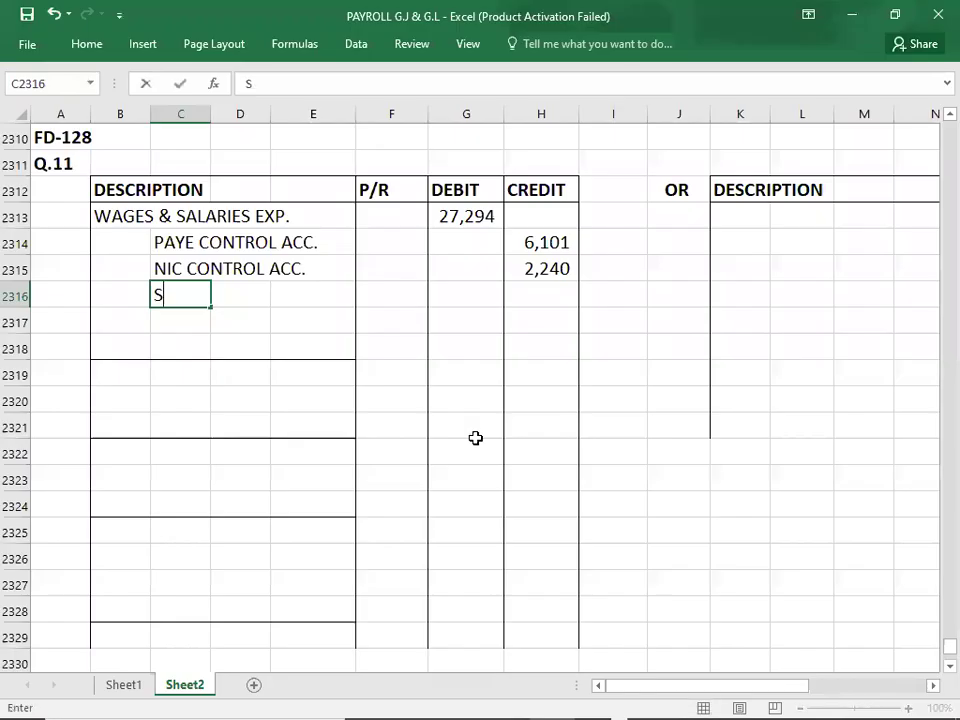
type("AVINGS")
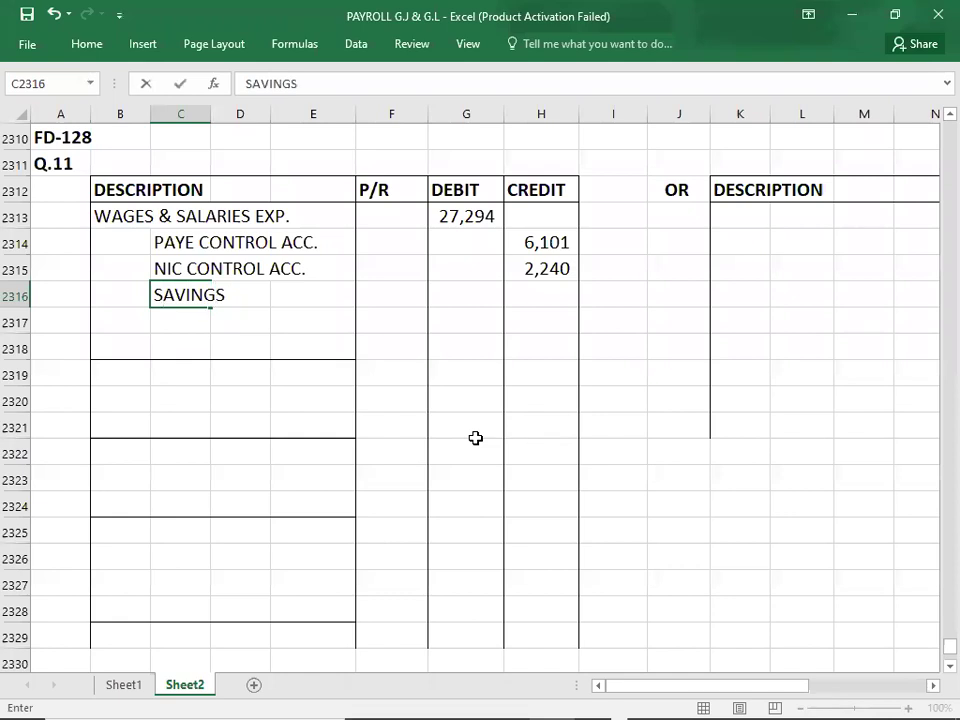
type(" CONTRO")
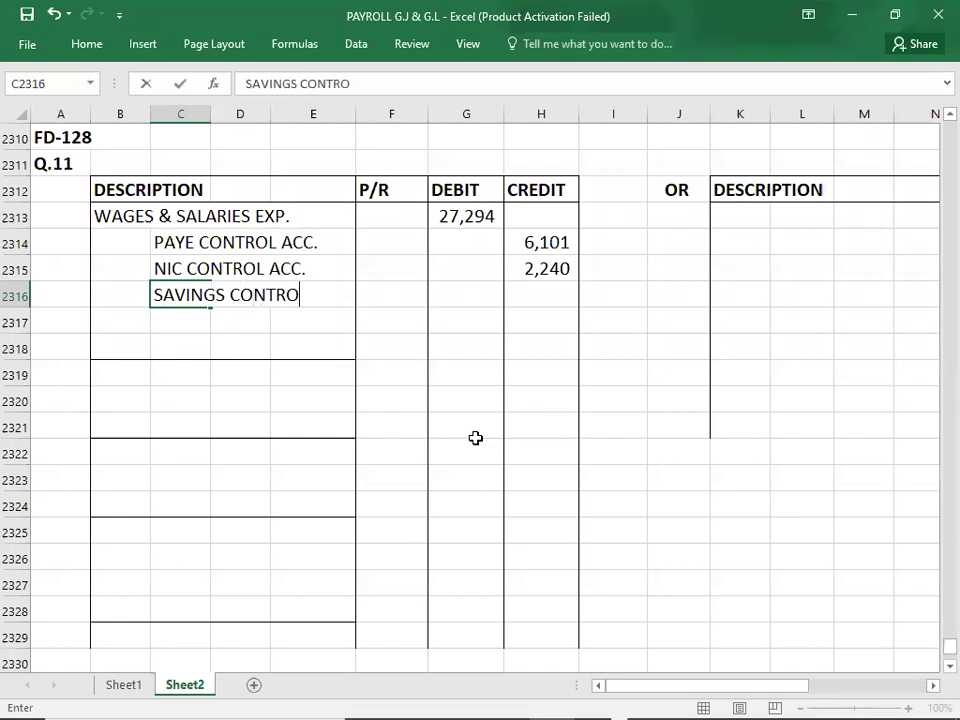
type("L ACC.")
Enter the employees' savings deductions from the PDF question, 875, as the credit for SAVINGS CONTROL ACC
key("Tab")
key("Tab")
key("Tab")
key("Tab")
key("Tab")
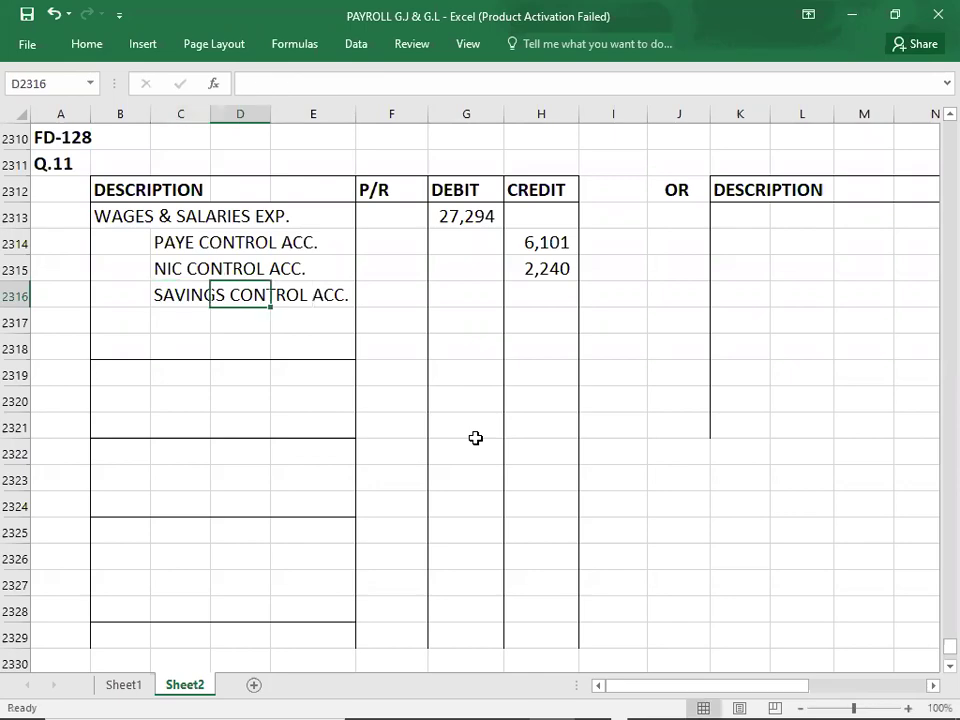
key("alt+Tab")
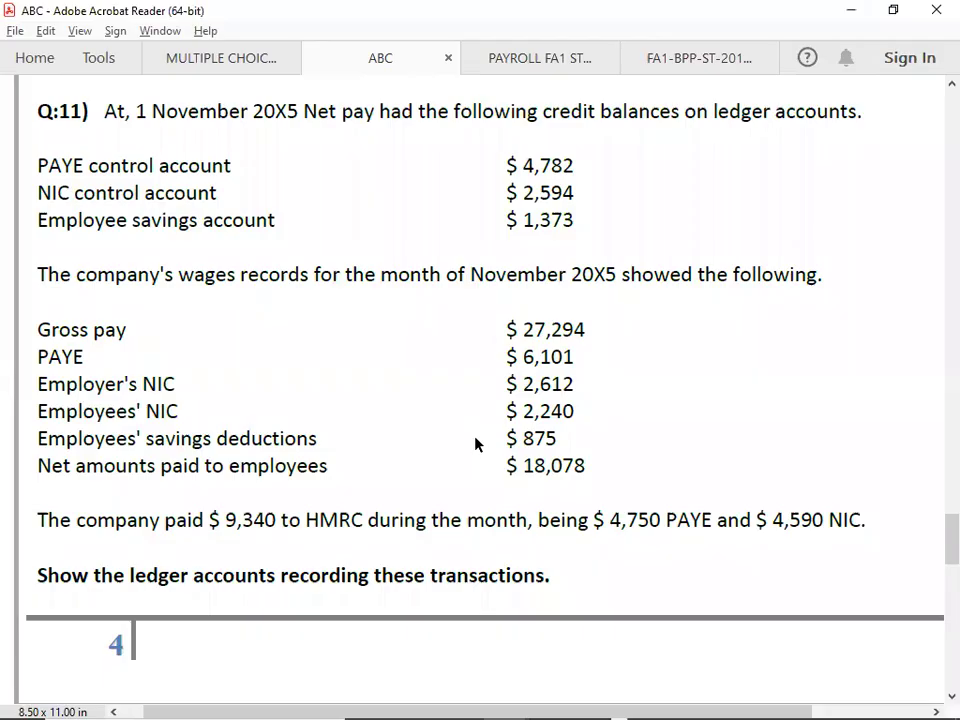
key("alt+Tab")
type("875")
key("Return")
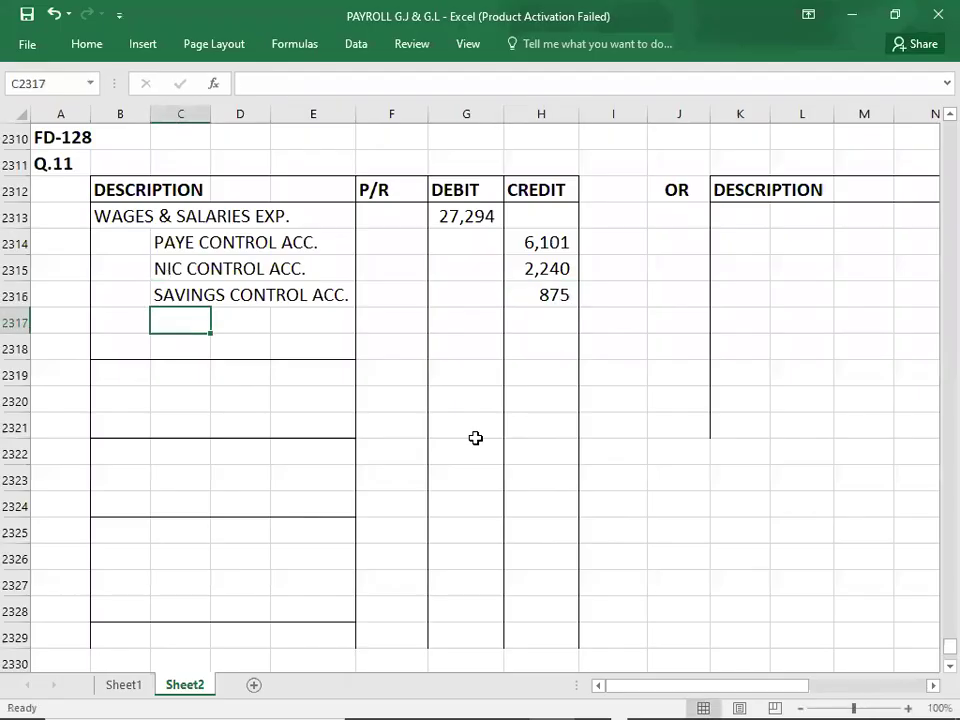
Check the sum of the PAYE, NIC and savings control account credits in H2314:H2316 against the gross pay debit
left_click(445, 218)
left_click(530, 246)
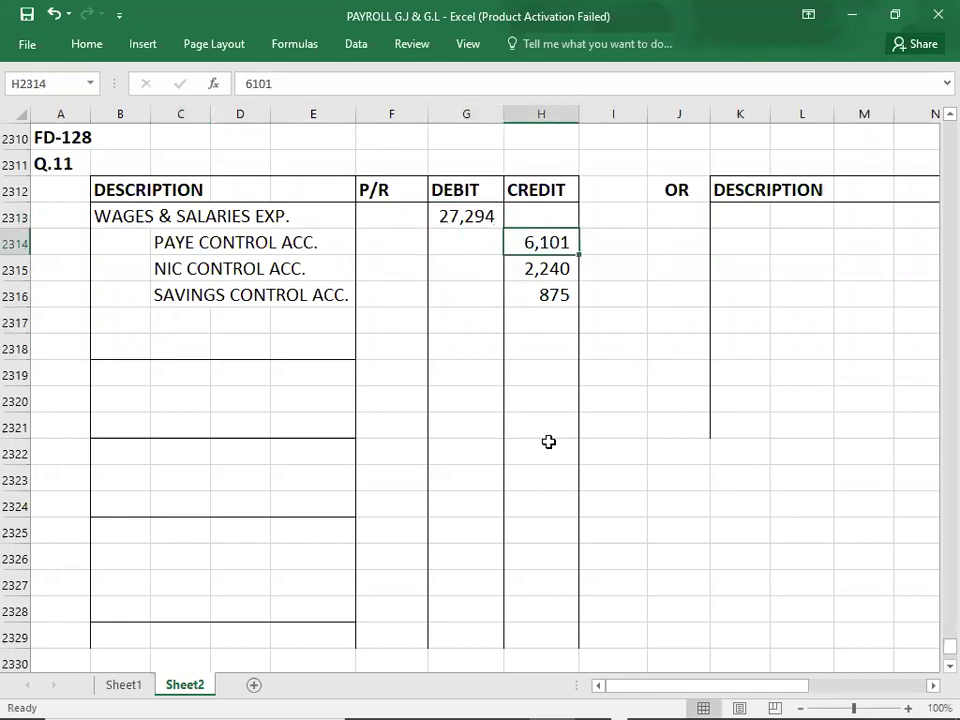
key("shift+Down")
key("shift+Down")
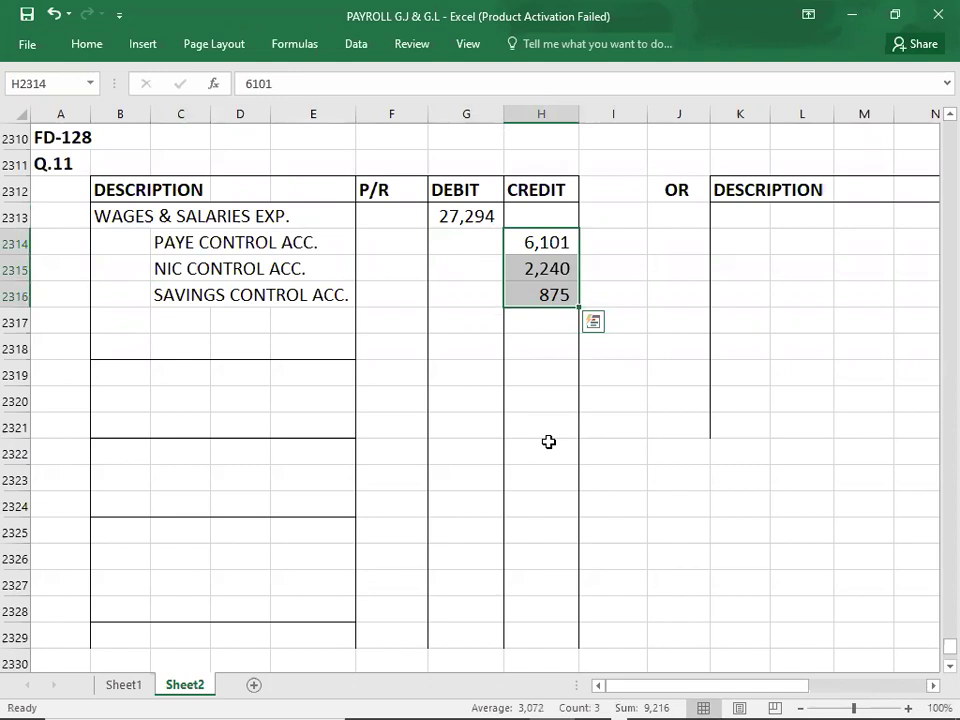
Enter the net amount paid to employees from the PDF question, 18078, in the credit column of row 2317
left_click(538, 316)
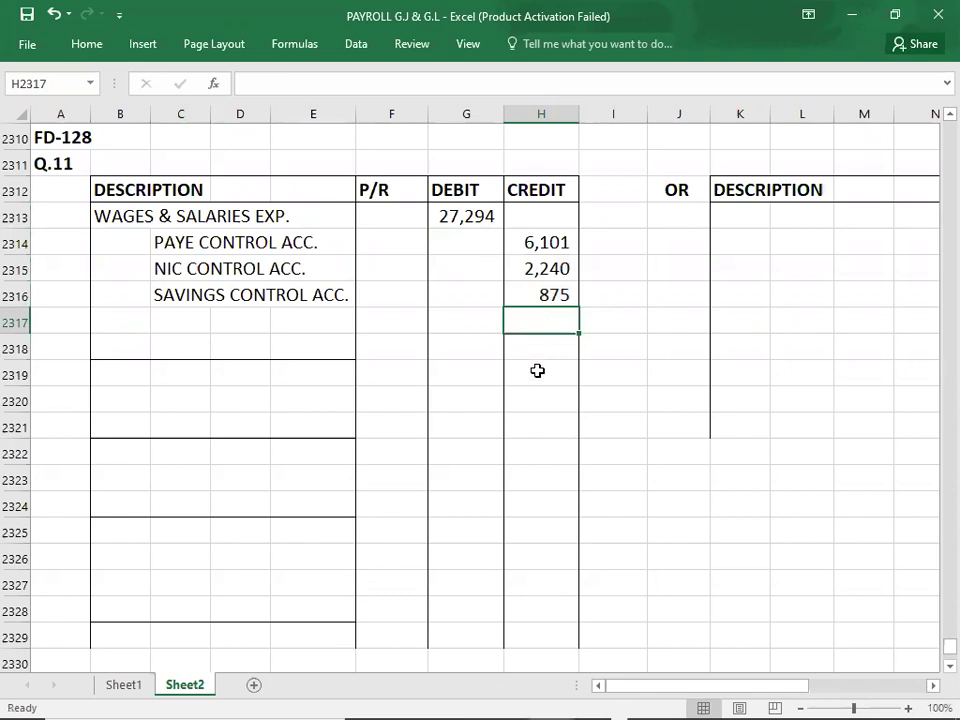
key("alt+Tab")
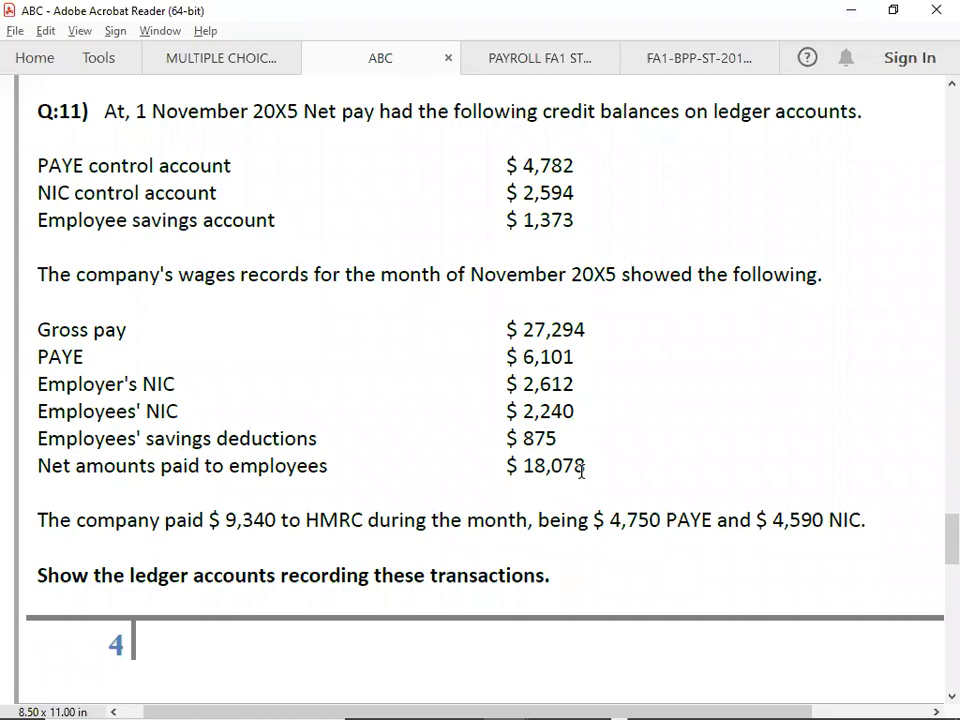
key("alt+Tab")
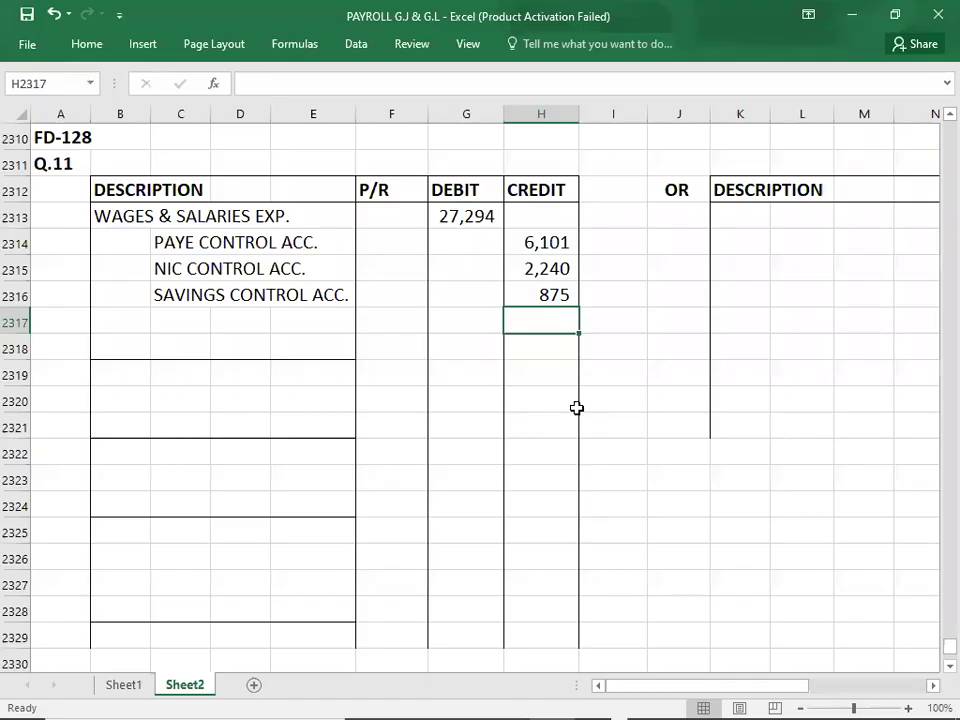
type("18,078")
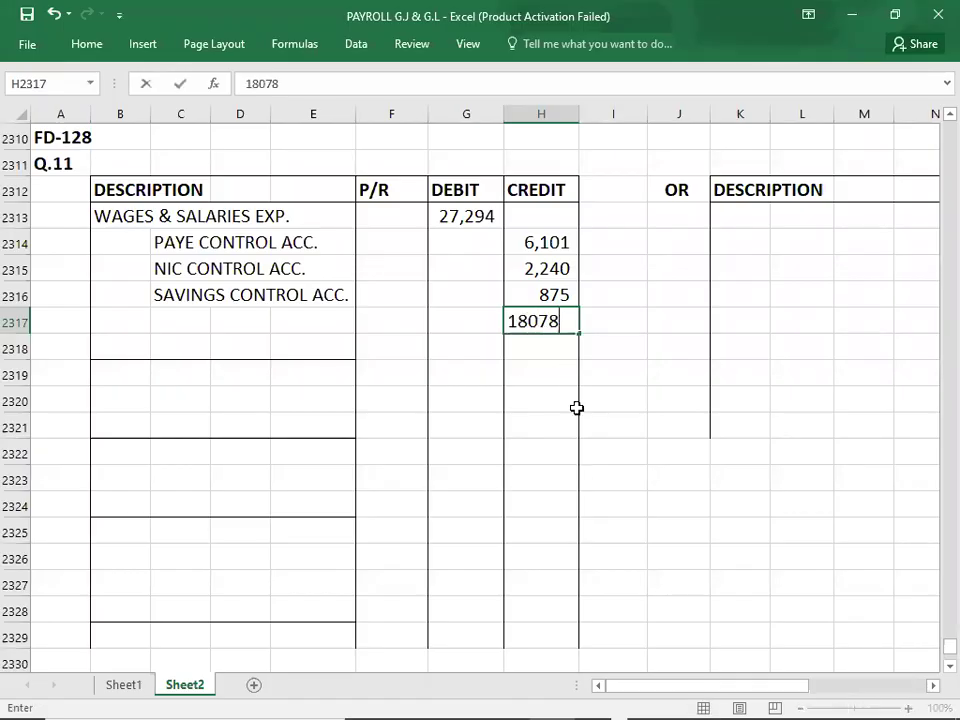
Describe the net pay credit line in C2317 as WAGES & SALARIES CONT. ACC
key("Left")
key("Left")
key("Left")
key("Left")
key("Left")
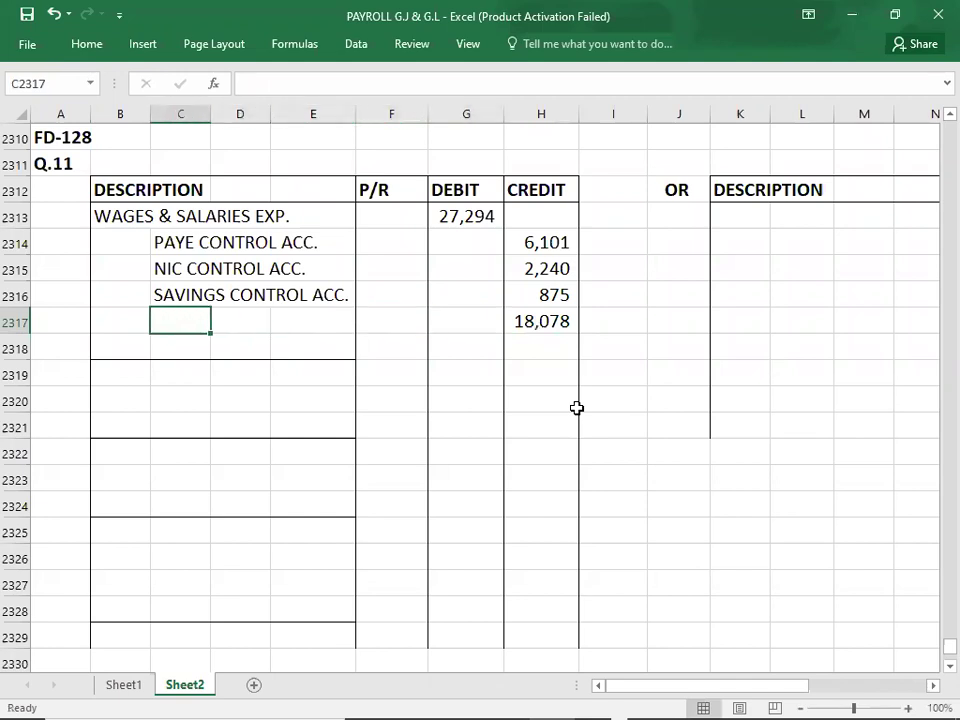
type("WAGES")
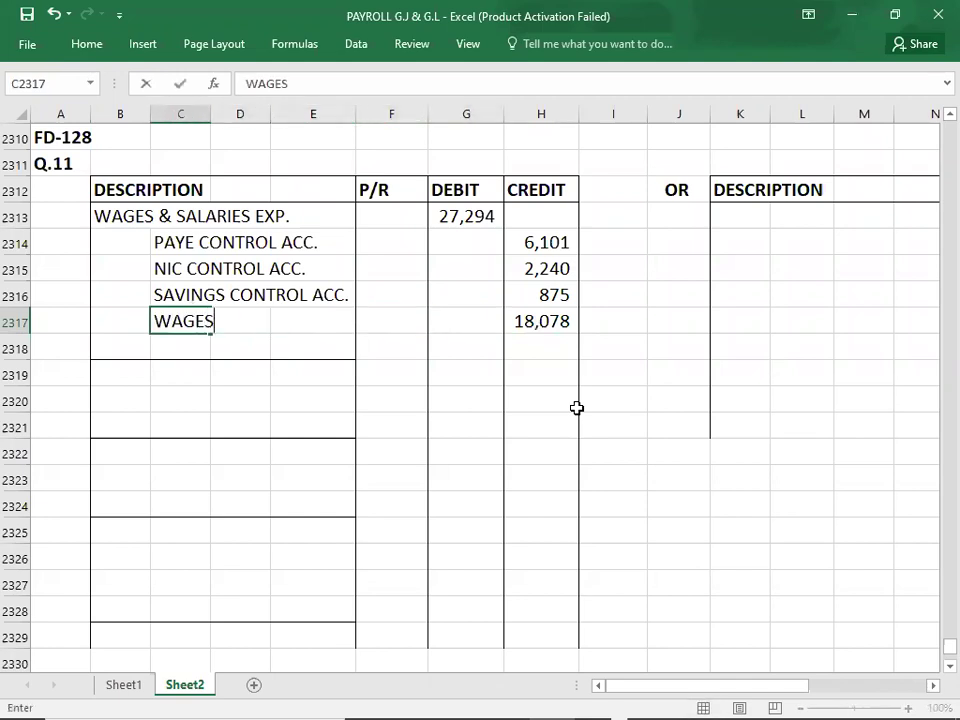
type(" & SALA")
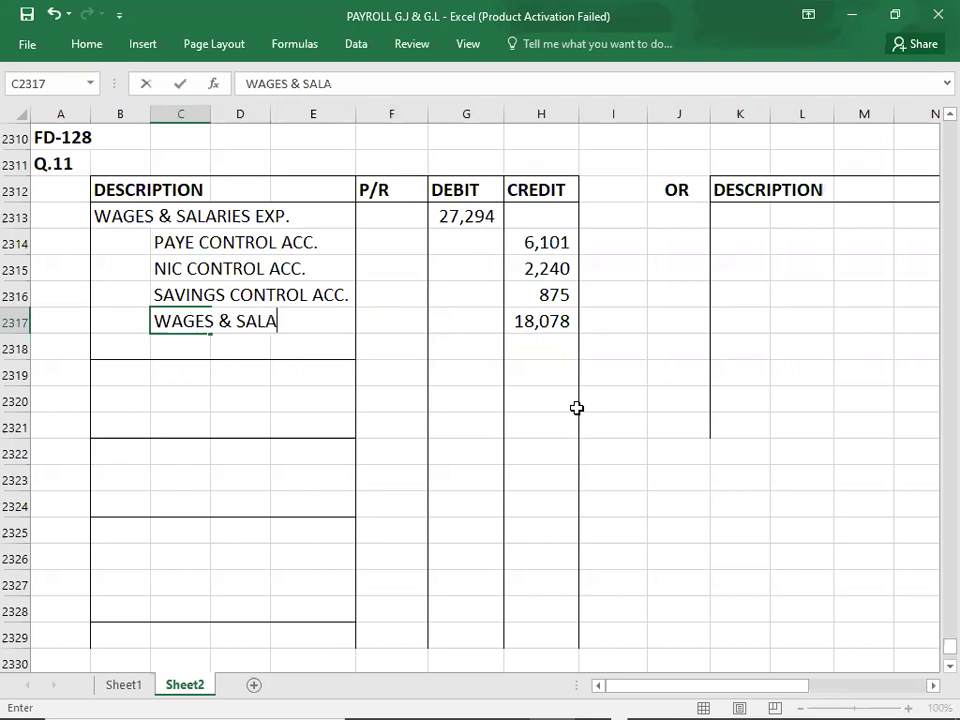
type("RIES CO")
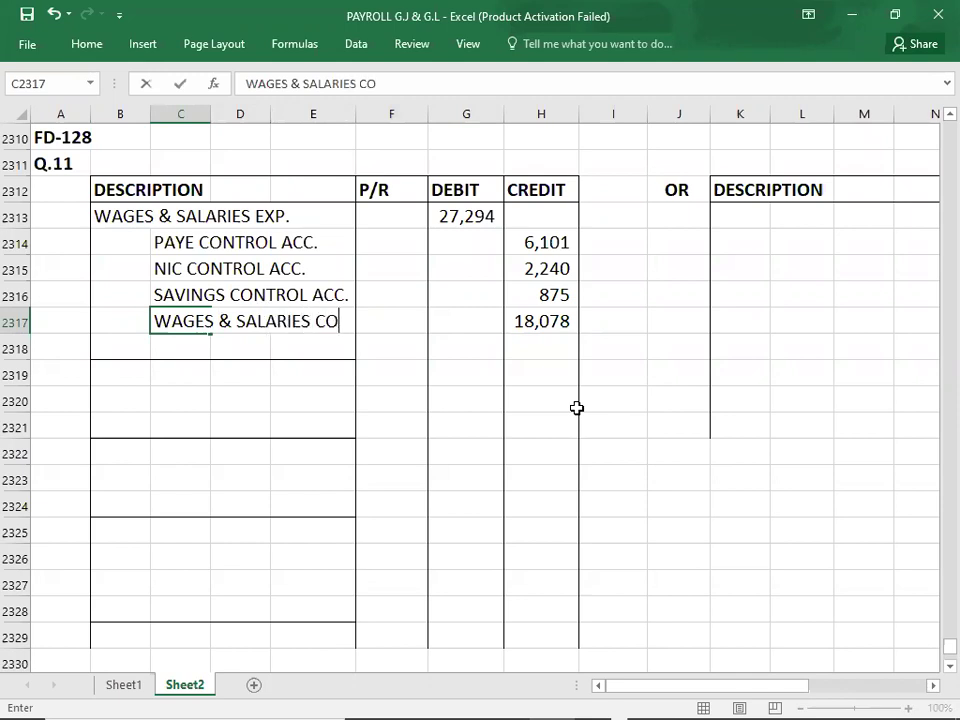
type("NT. ACC.")
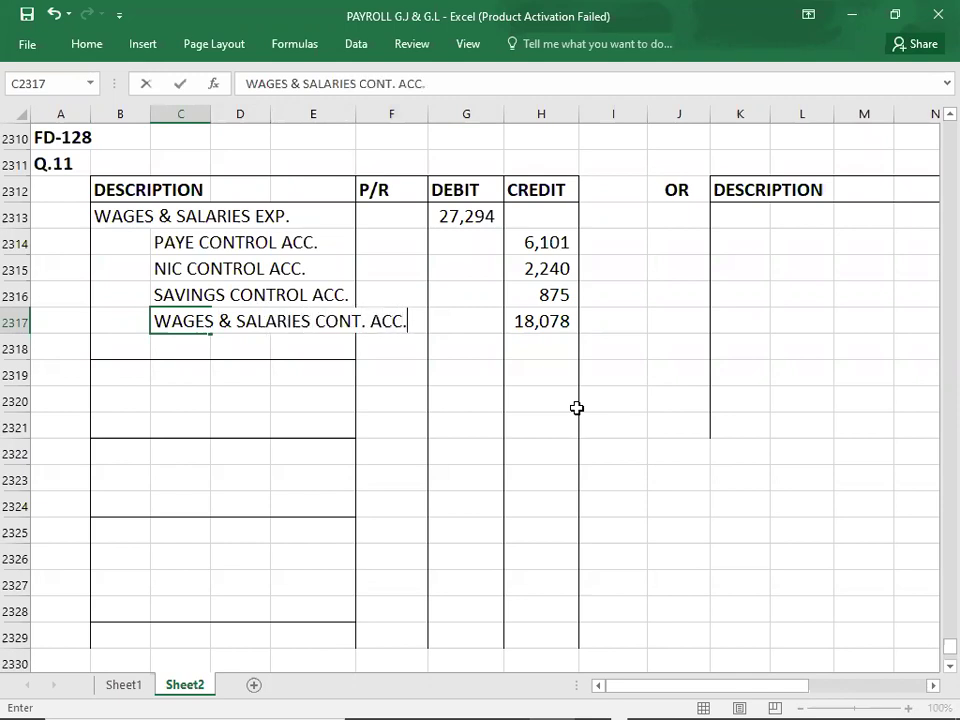
key("Return")
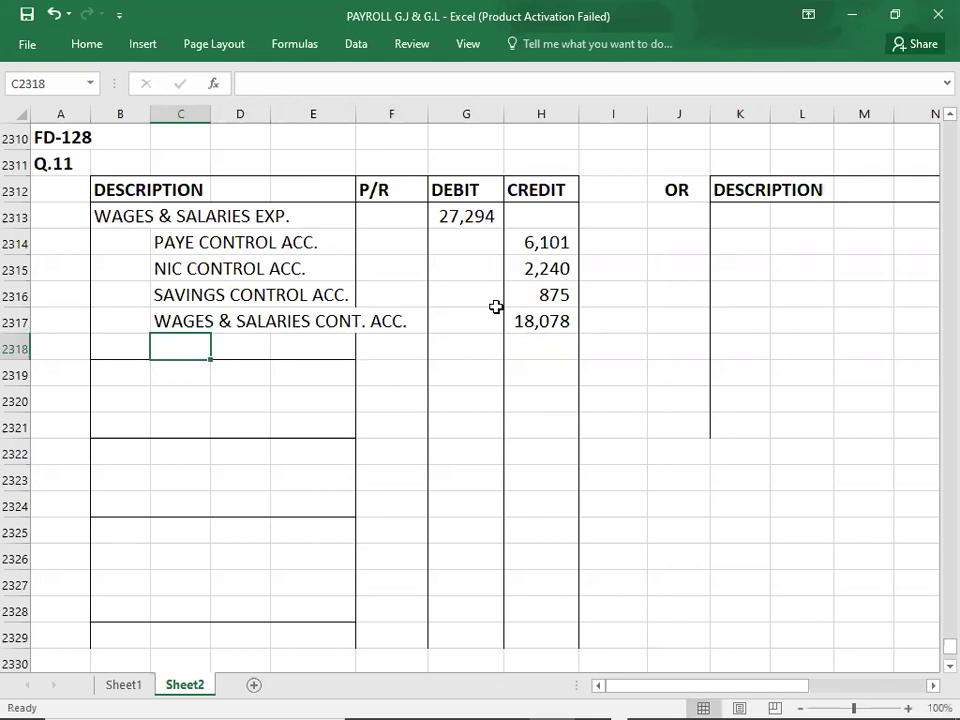
left_click(525, 320)
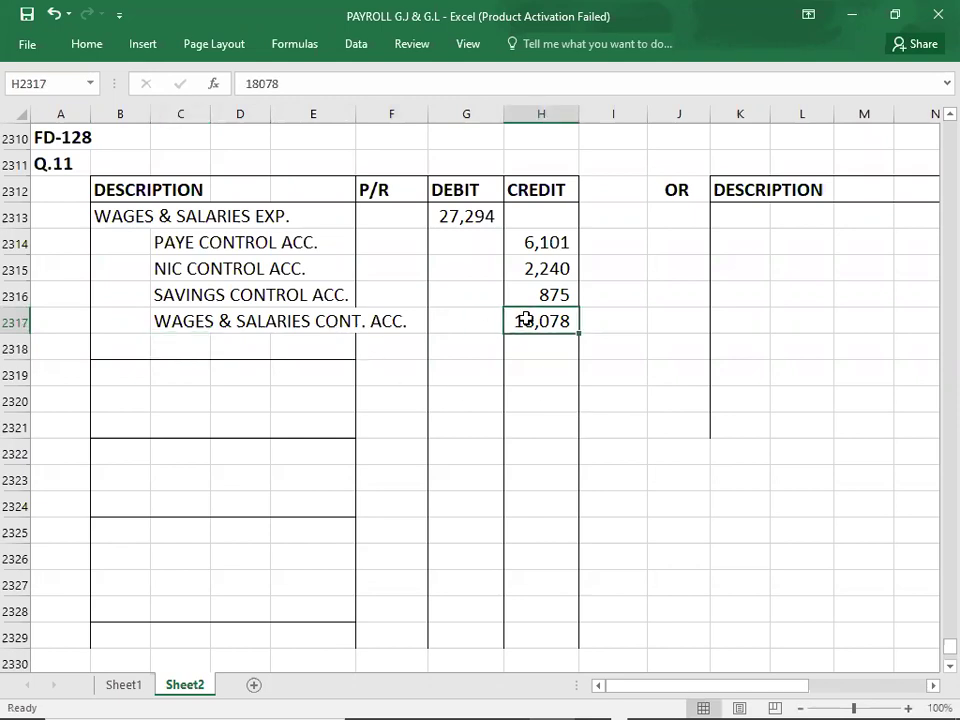
left_click(476, 220)
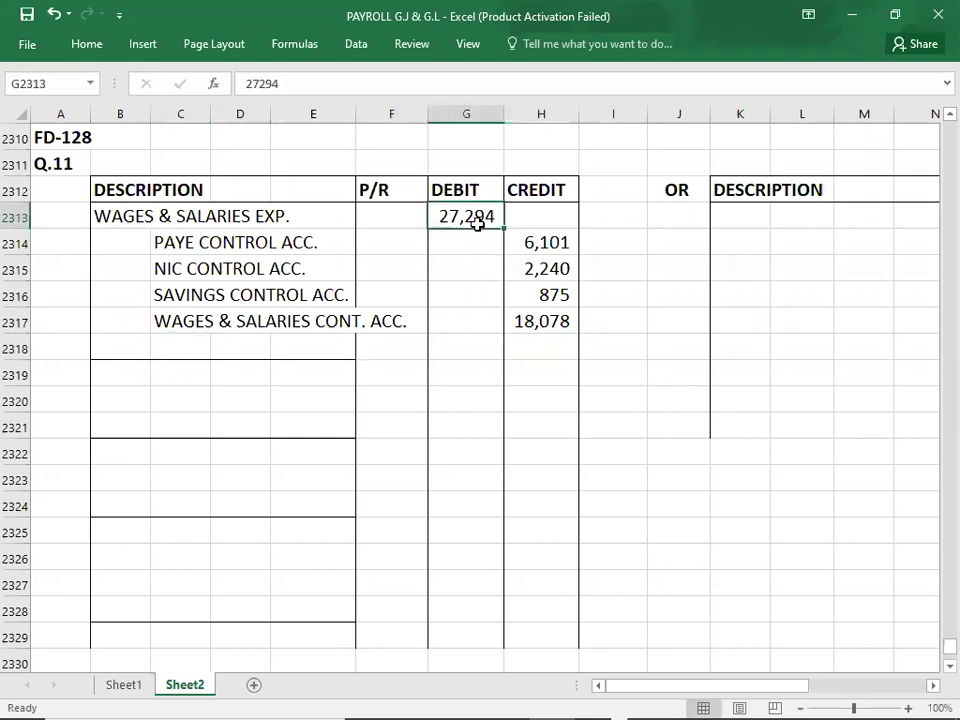
left_click(532, 318)
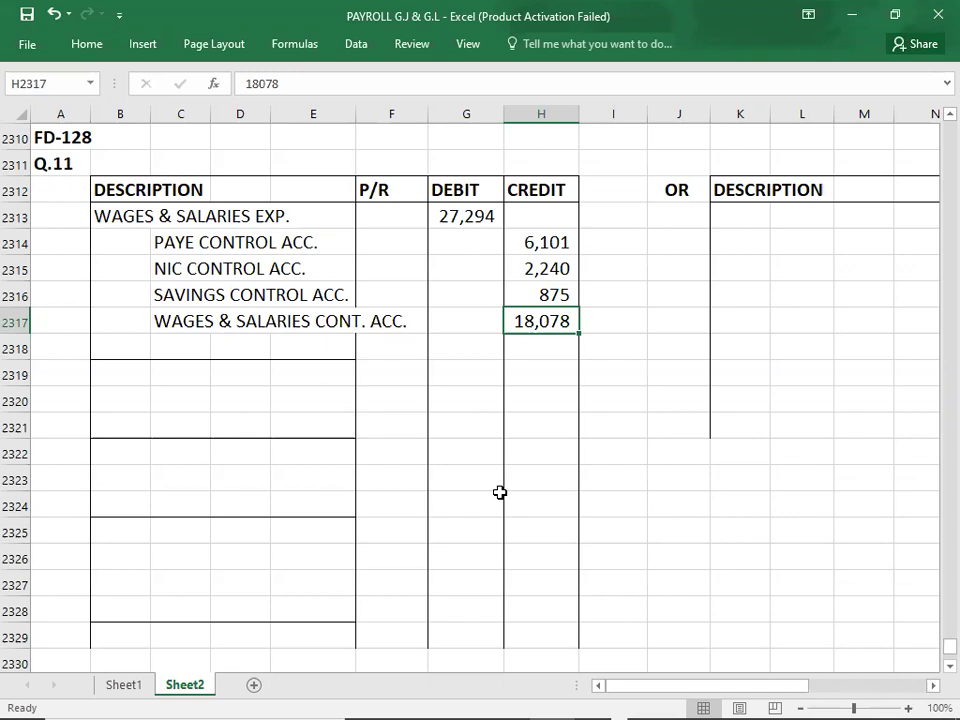
Check the employer's NIC item in the PDF question and describe its debit line in B2319 as WAGES & SALARIES EXP
key("alt+Tab")
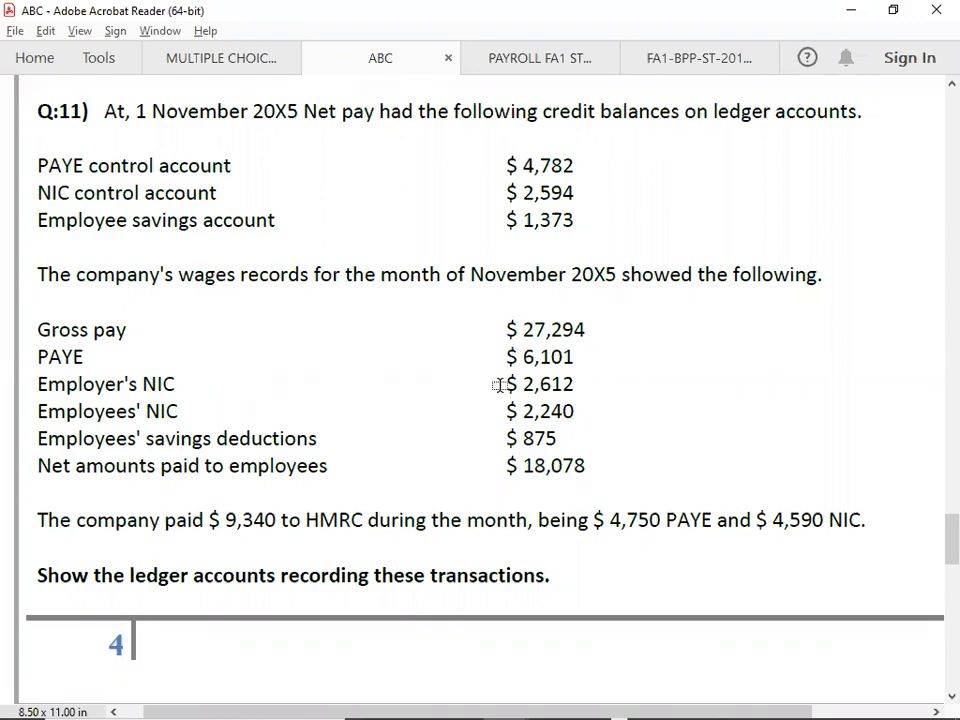
key("alt+Tab")
key("Left")
key("Left")
key("Left")
key("Left")
key("Left")
key("Left")
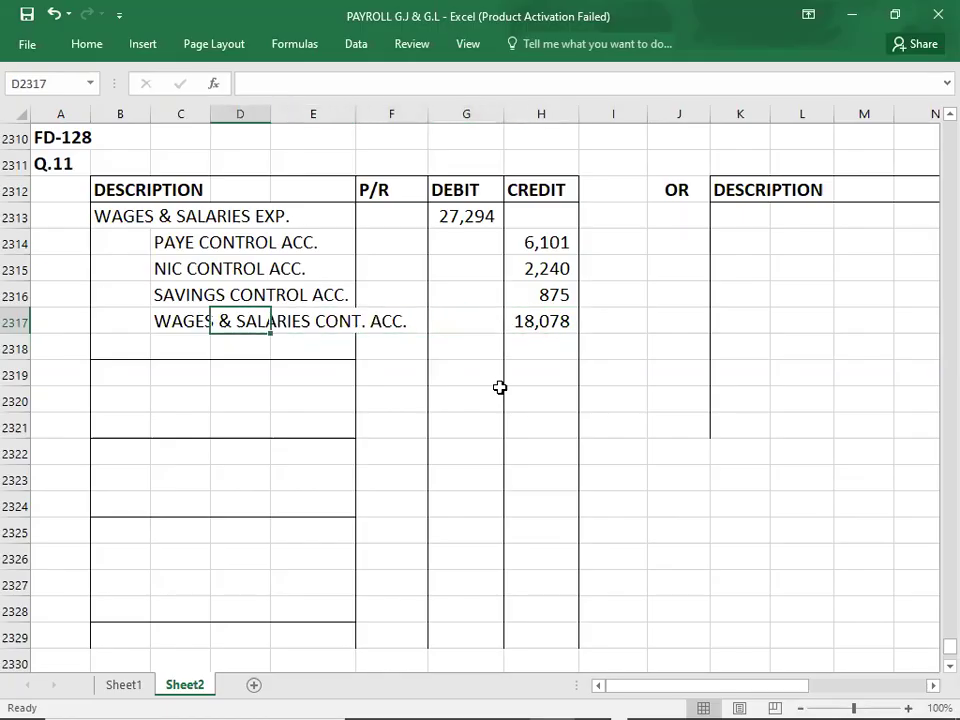
key("Down")
key("Down")
type("WAGE")
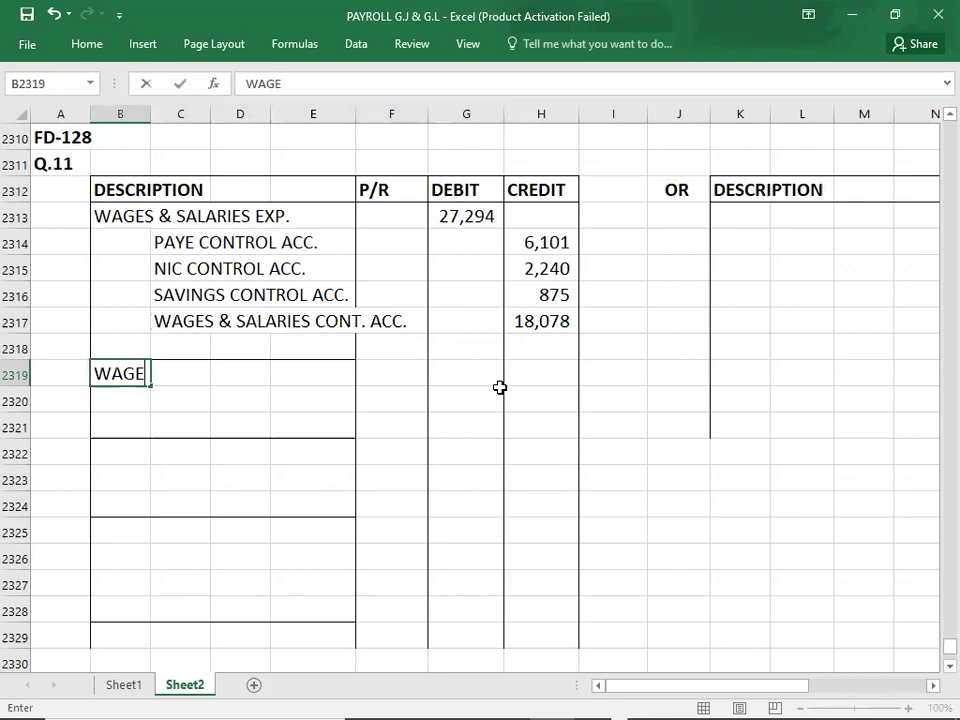
type("S & S")
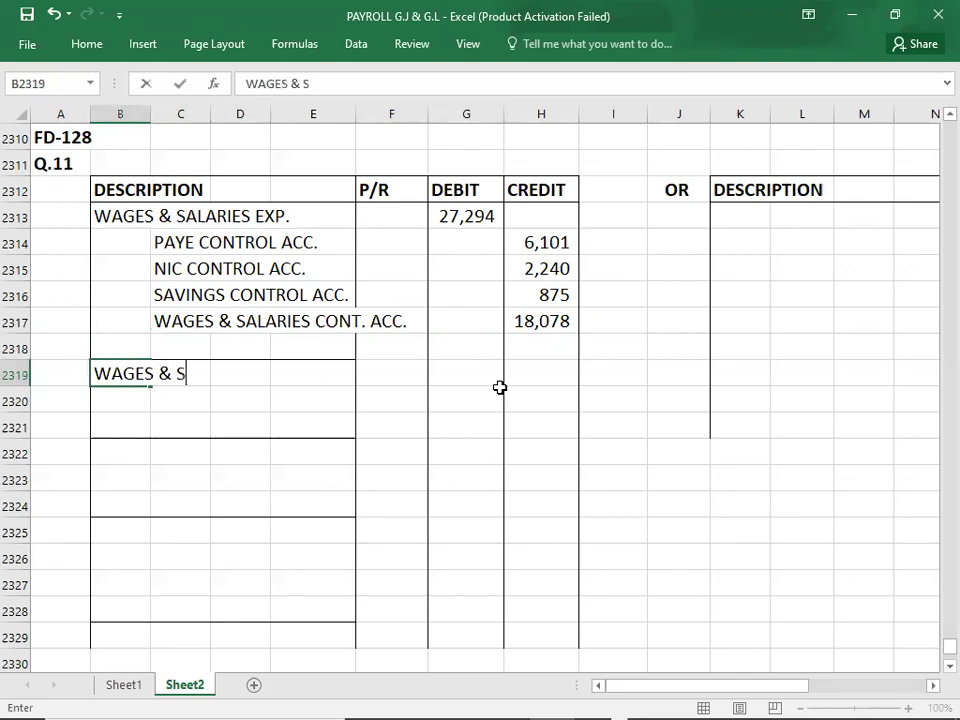
type("ALARIES")
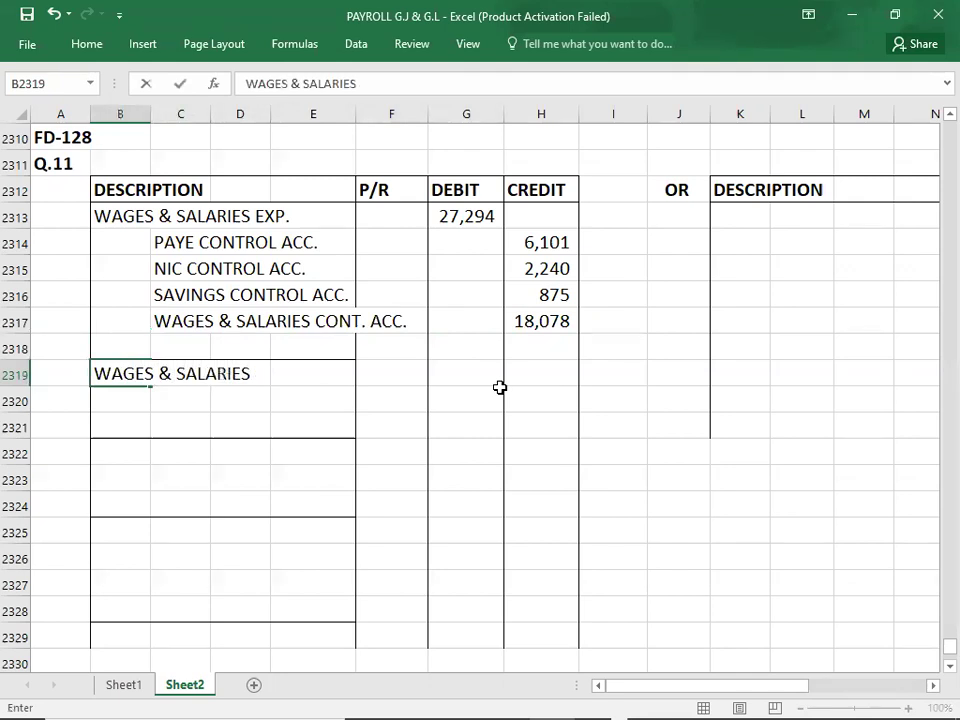
type(" EXP.")
Copy the NIC CONTROL ACC. description from C2315 to C2320 as the credit line of the employer's NIC entry
key("Up")
key("Up")
key("Up")
key("Right")
key("Up")
key("ctrl+c")
key("Down")
key("Down")
key("Down")
key("Down")
key("Down")
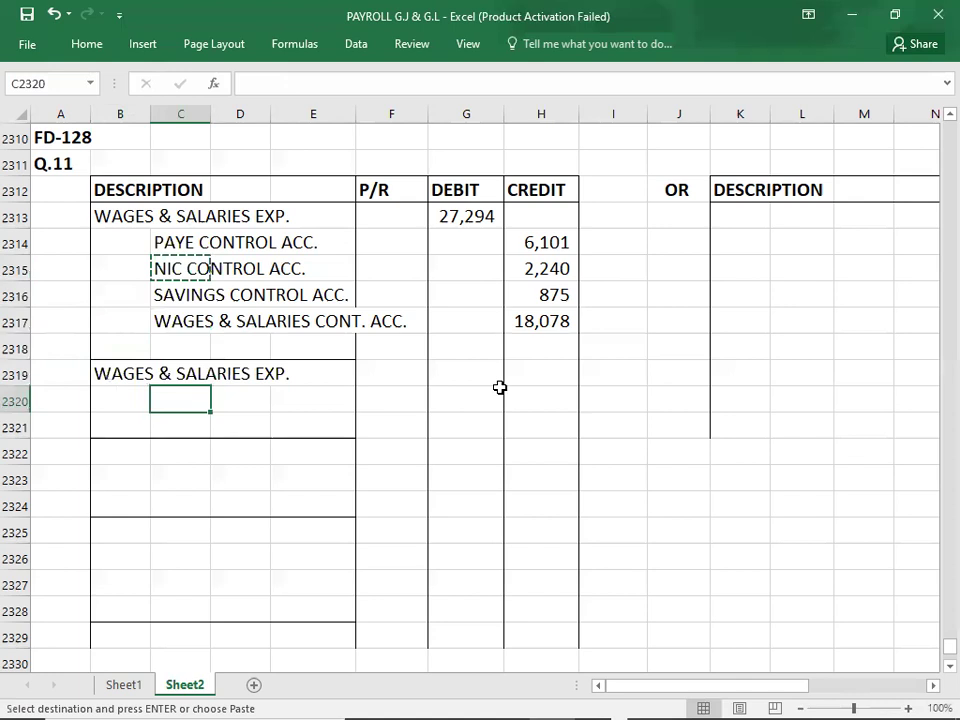
key("ctrl+v")
Enter the employer's NIC from the PDF question, 2612, as the debit in G2319 and the credit in H2320
key("Right")
left_click(500, 390)
key("Up")
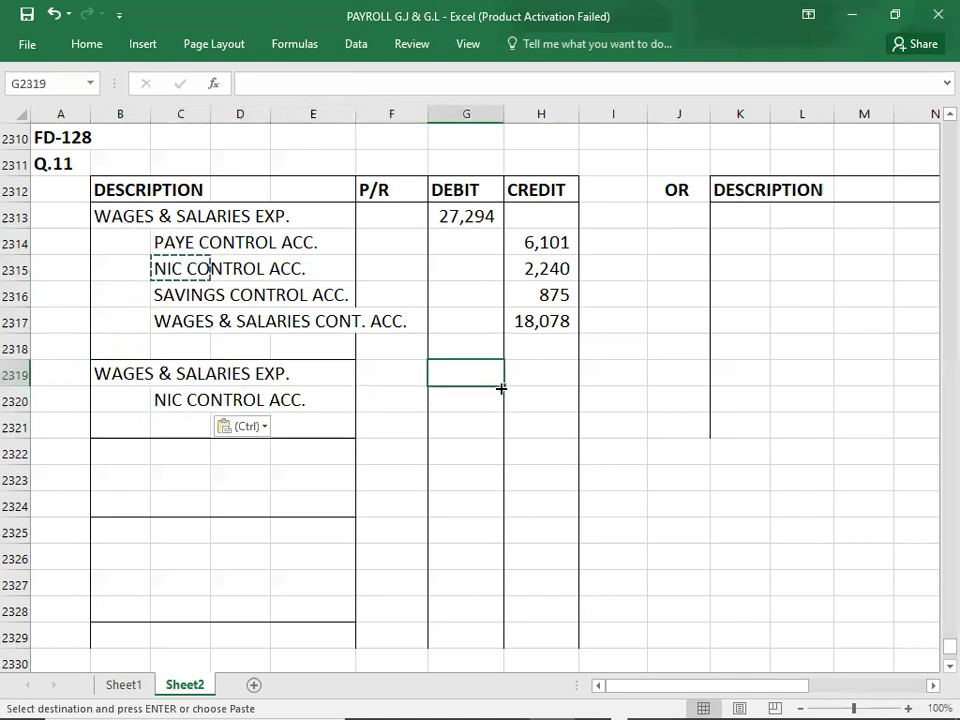
key("alt+Tab")
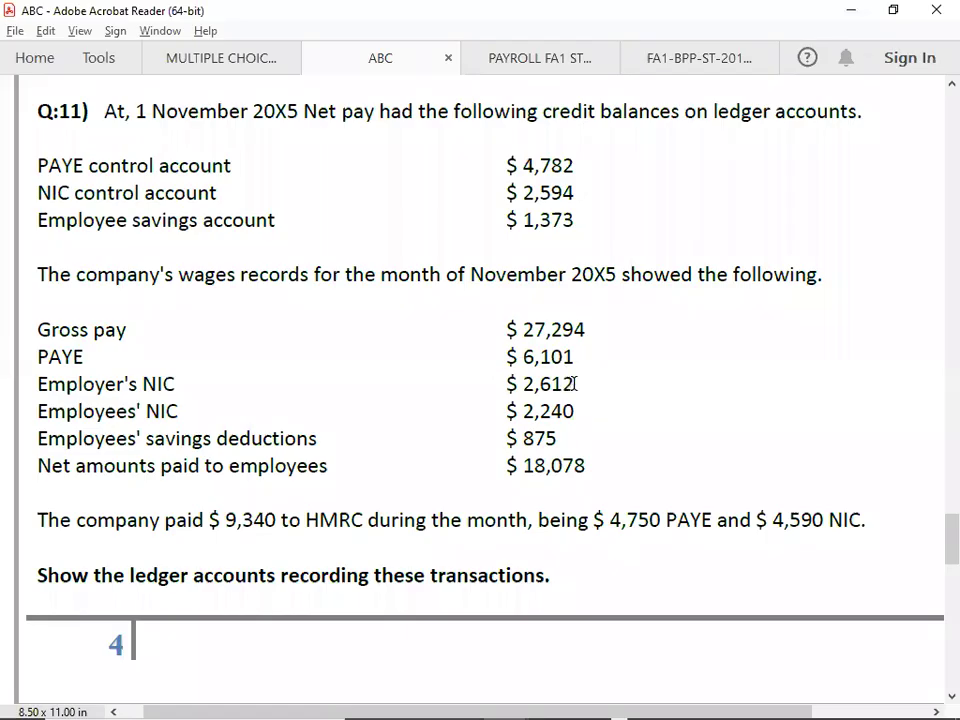
key("alt+Tab")
type("2612")
key("Return")
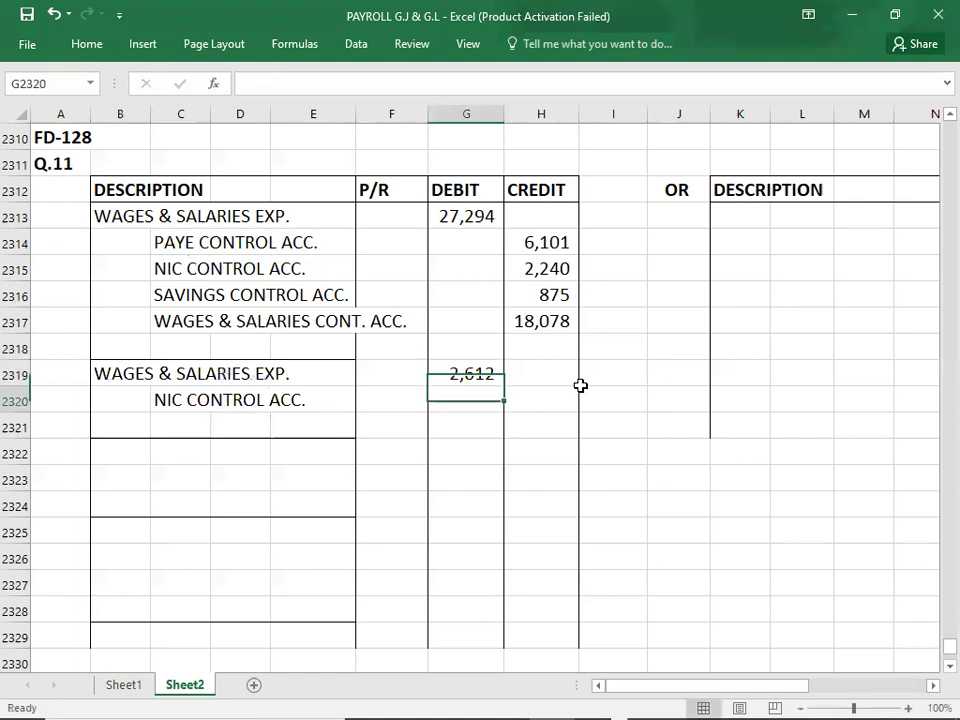
key("Right")
type("2,612")
key("Return")
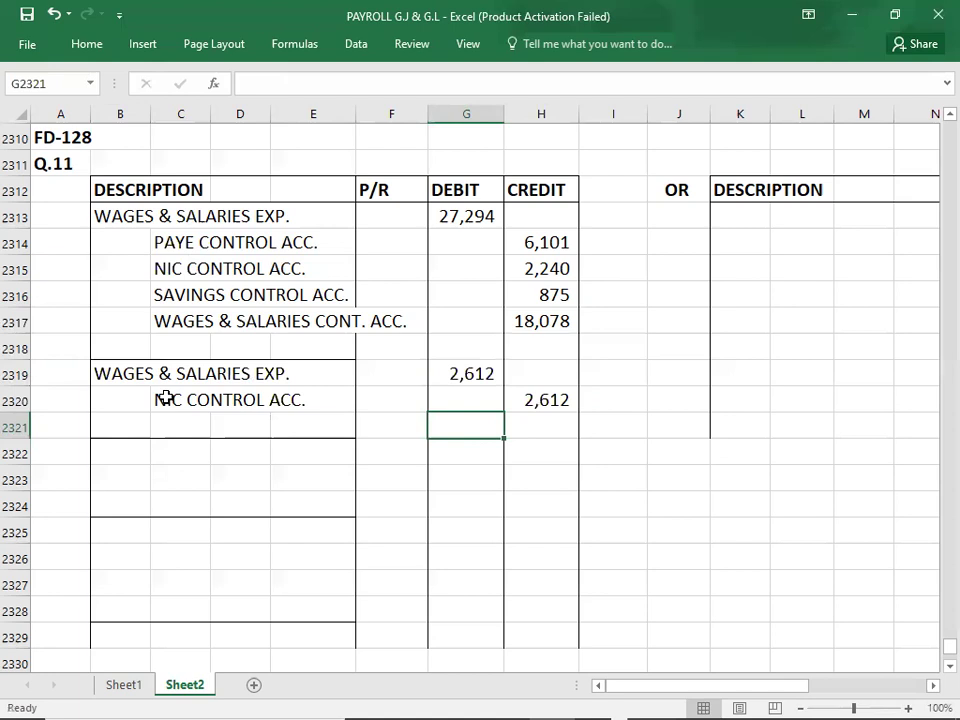
Check the net pay item in the PDF question and copy WAGES & SALARIES CONT. ACC. from C2317 to B2322
left_click(119, 460)
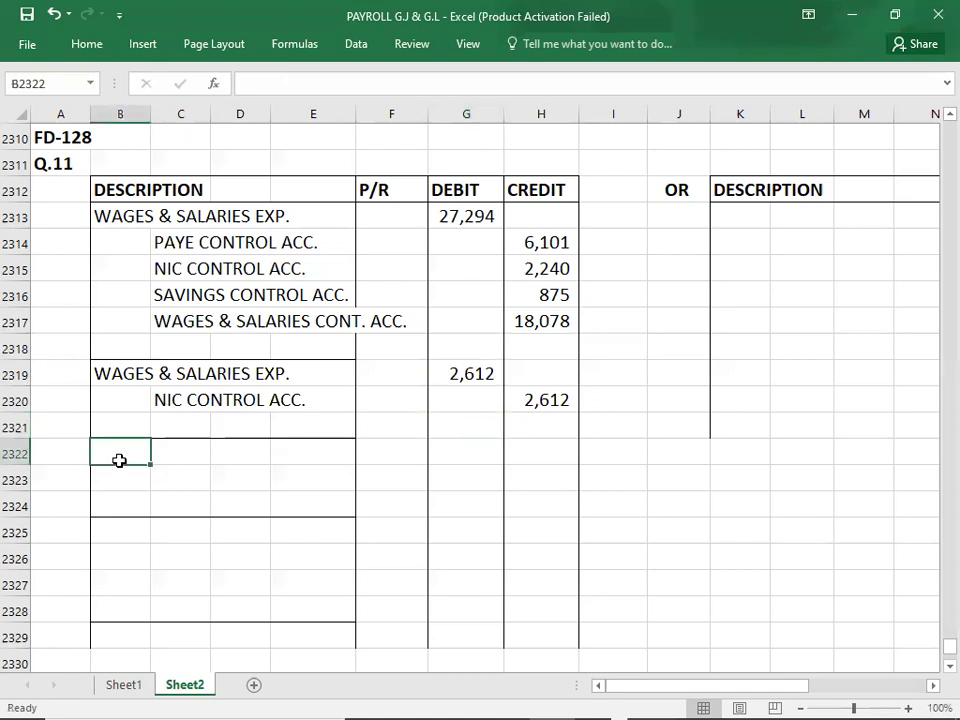
key("alt+Tab")
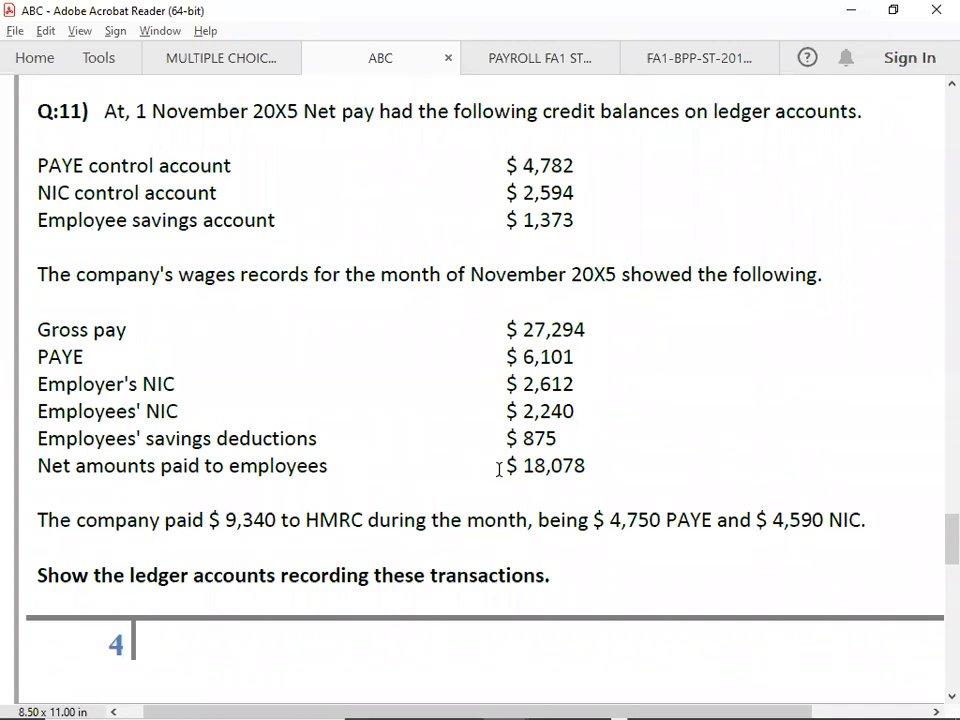
key("alt+Tab")
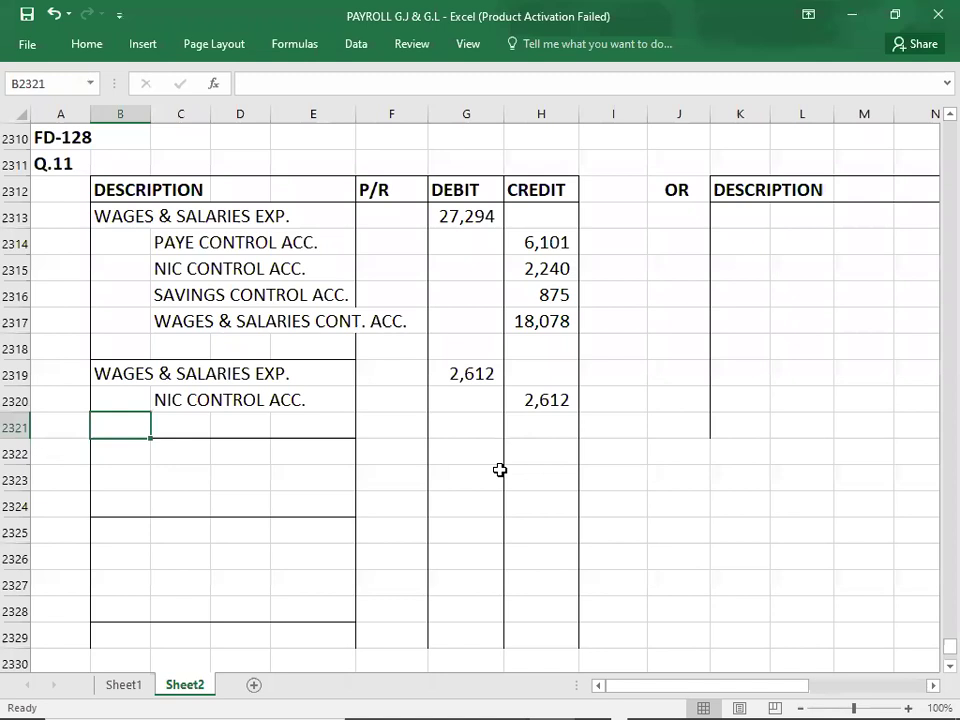
key("Right")
key("Up")
key("Up")
key("Up")
key("Up")
key("Up")
key("Down")
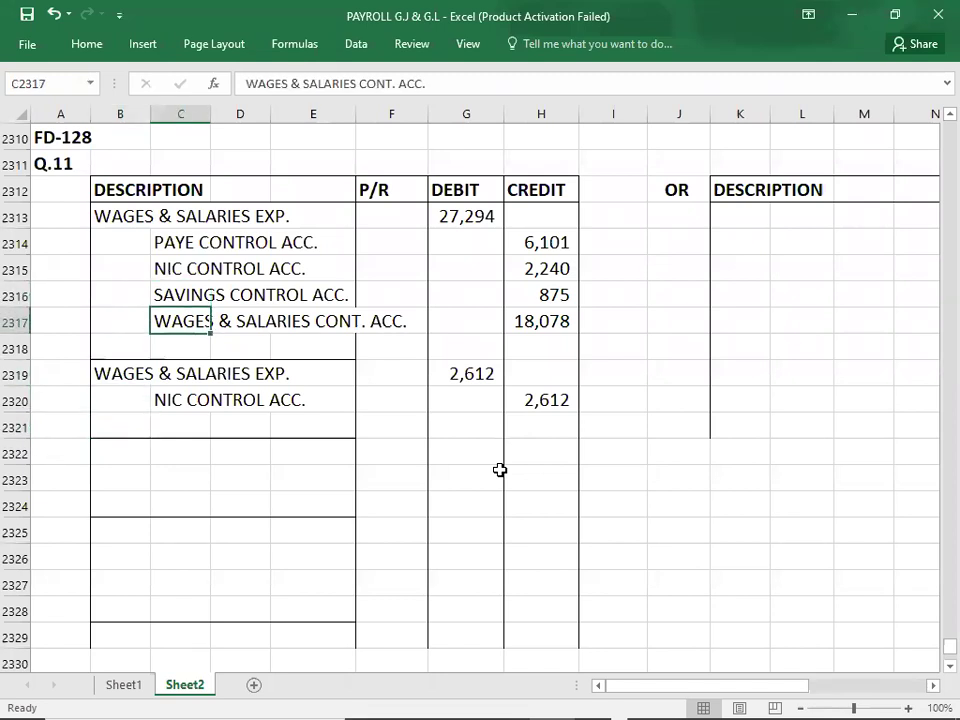
key("ctrl+c")
key("Down")
key("Down")
key("Down")
key("Down")
key("Down")
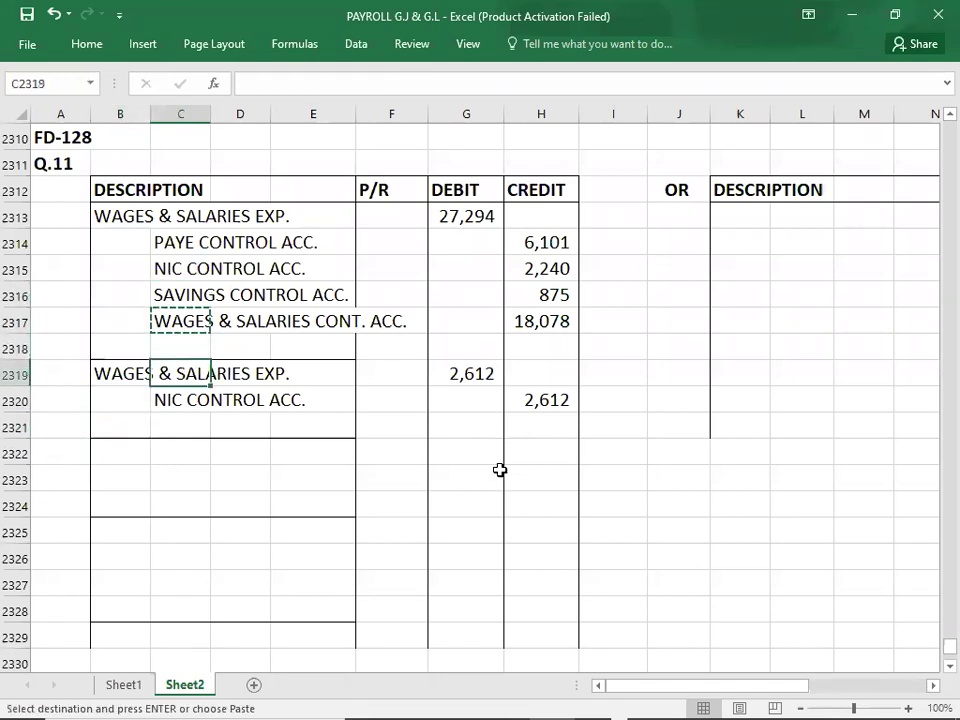
key("Left")
key("ctrl+v")
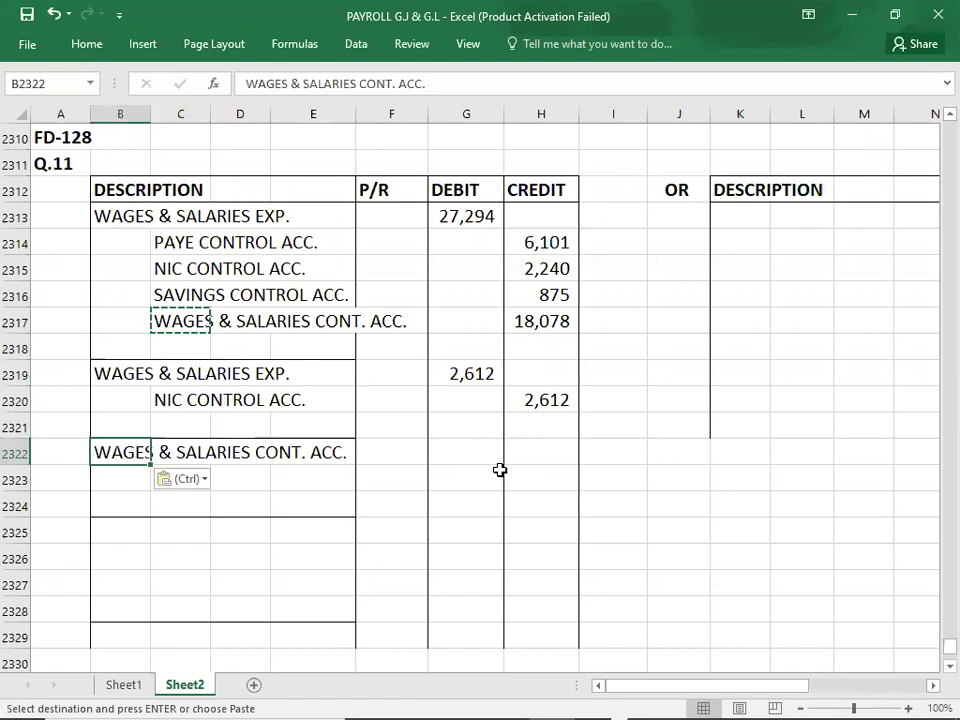
Enter the net pay of 18078 as the debit for WAGES & SALARIES CONT. ACC. in G2322
key("Right")
key("Right")
key("Right")
key("Right")
key("Right")
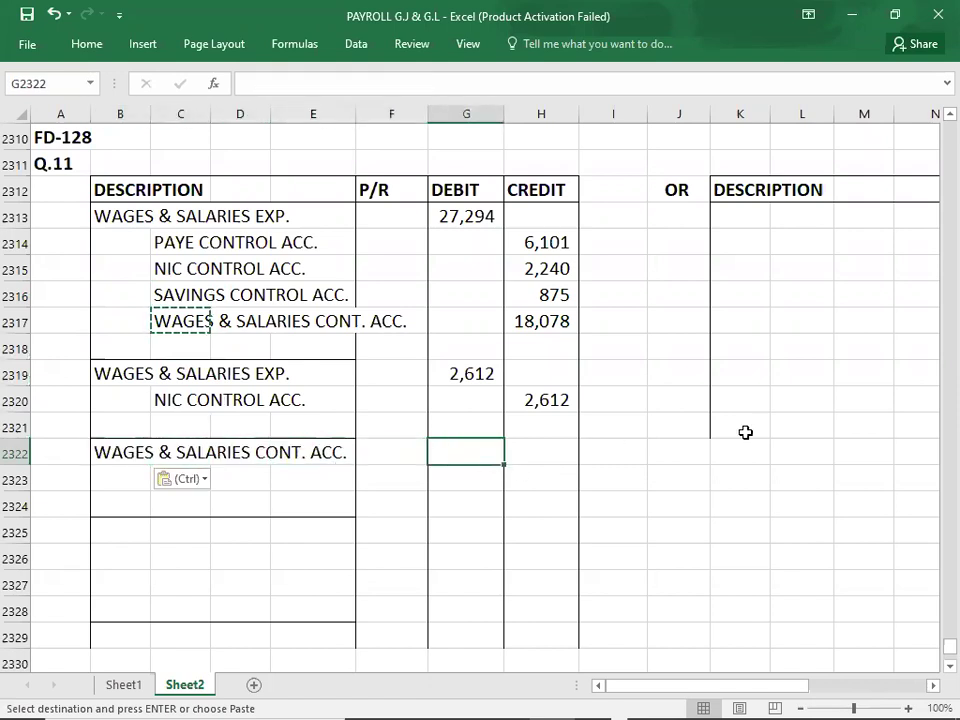
type("187")
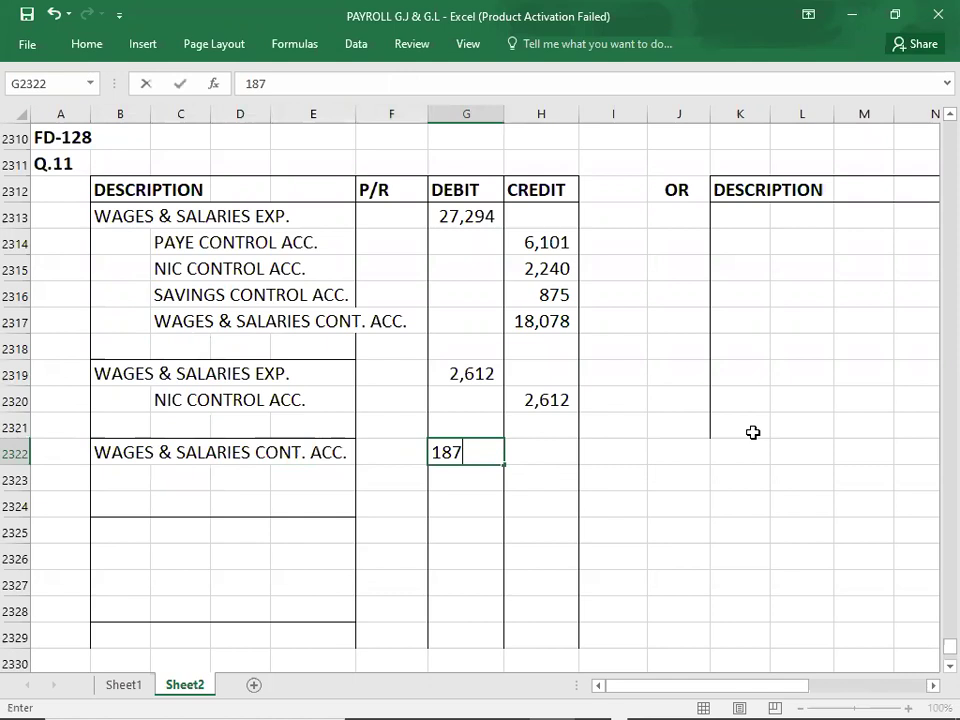
key("BackSpace")
type("078")
key("Return")
Describe the credit line of the net pay payment in C2323 as BANK
key("Left")
key("Left")
key("Left")
key("Left")
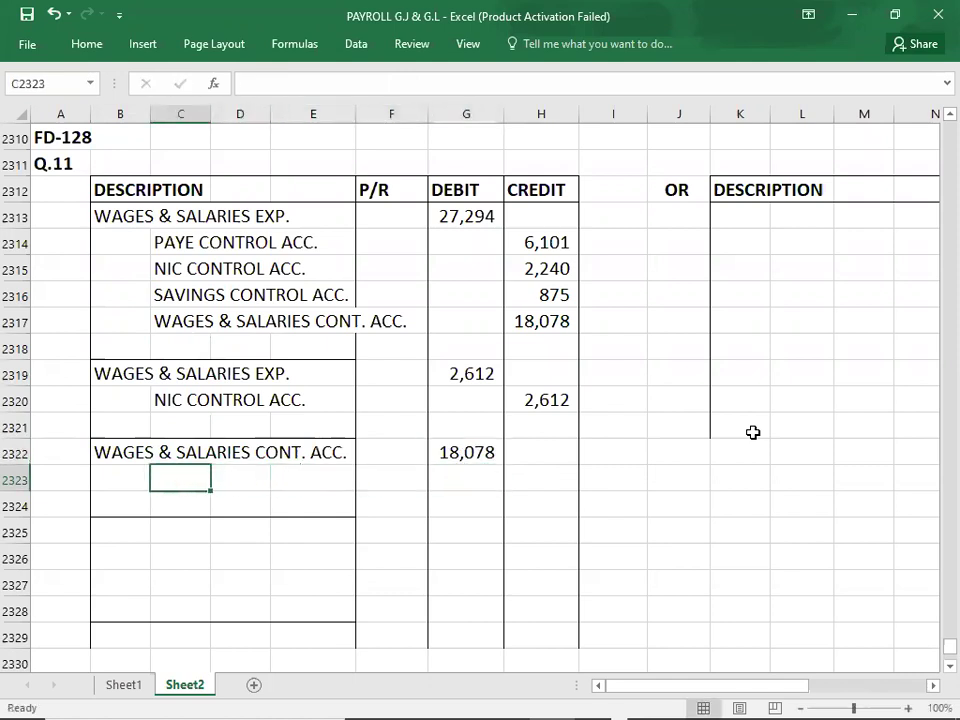
type("BANK")
Enter 18,078 as the credit for BANK in H2323
key("Right")
key("Right")
key("Right")
key("Right")
key("Right")
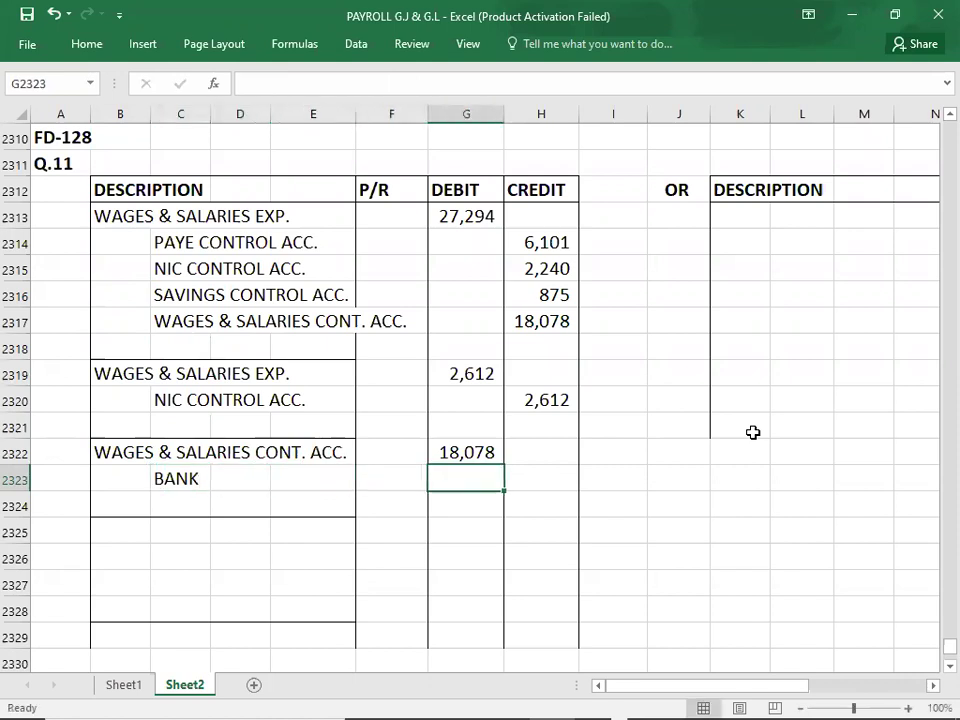
type("18,078")
key("Return")
key("Left")
key("Left")
key("Left")
key("Left")
key("Left")
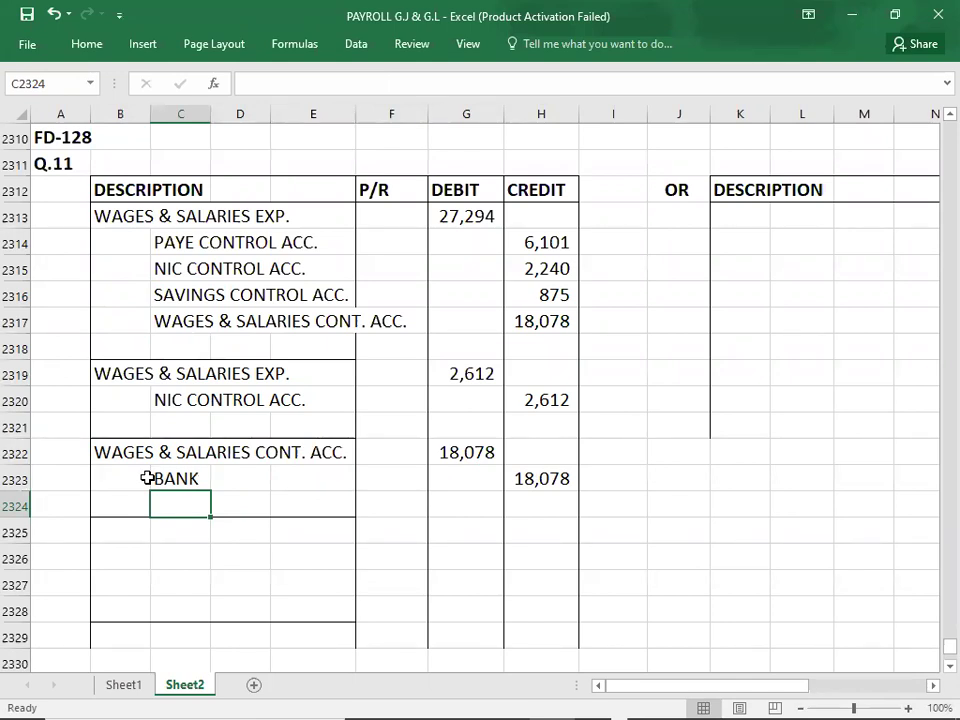
Read the HMRC payment in the PDF question and copy PAYE CONTROL ACC. from C2314 to B2325 as its first debit line
key("alt+Tab")
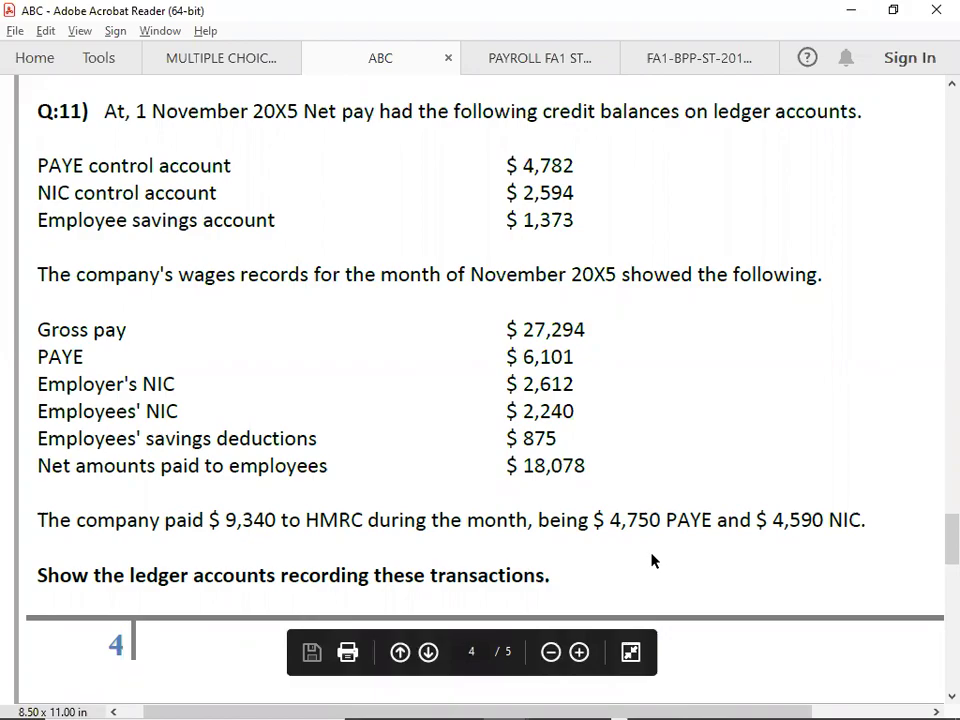
key("alt+Tab")
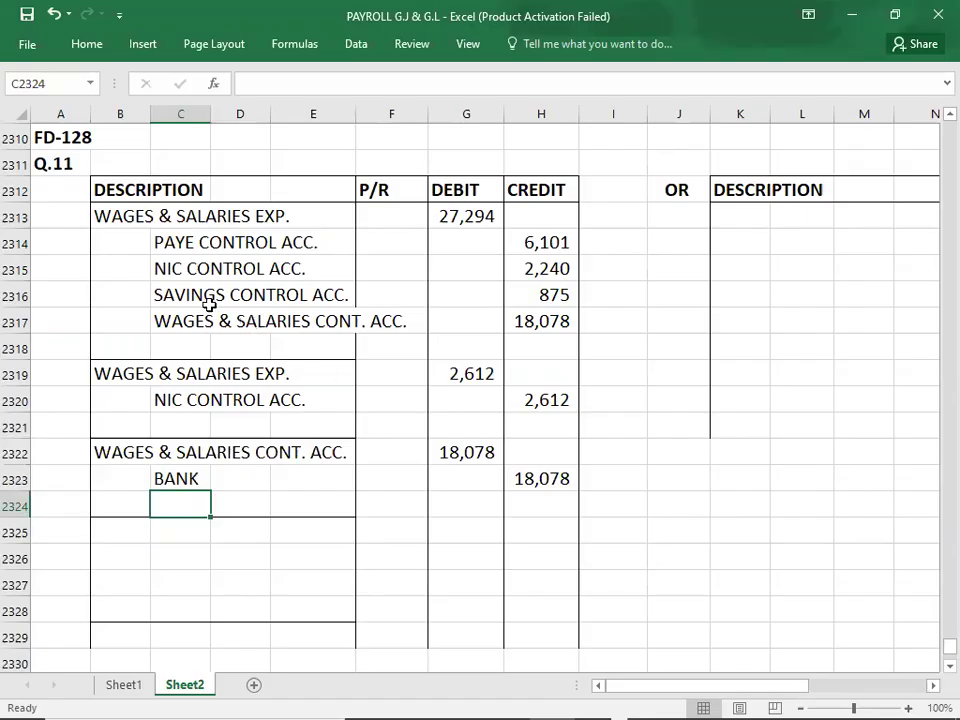
left_click(163, 246)
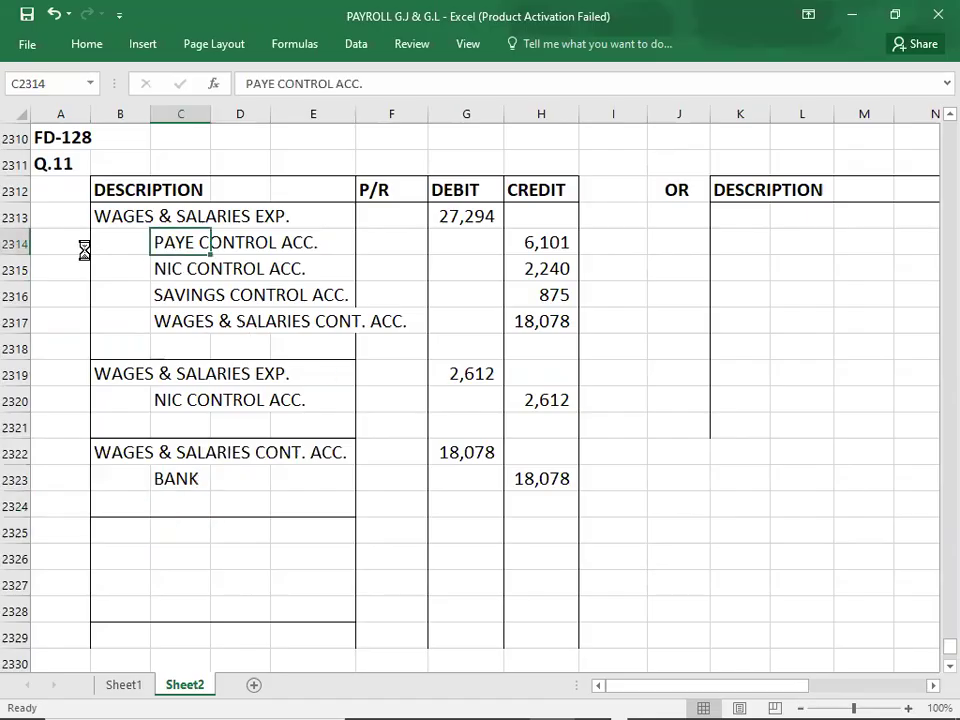
key("ctrl+c")
key("Down")
key("Down")
key("Down")
key("Down")
key("Down")
key("Down")
key("Down")
key("Down")
key("Down")
key("Down")
key("Down")
key("Left")
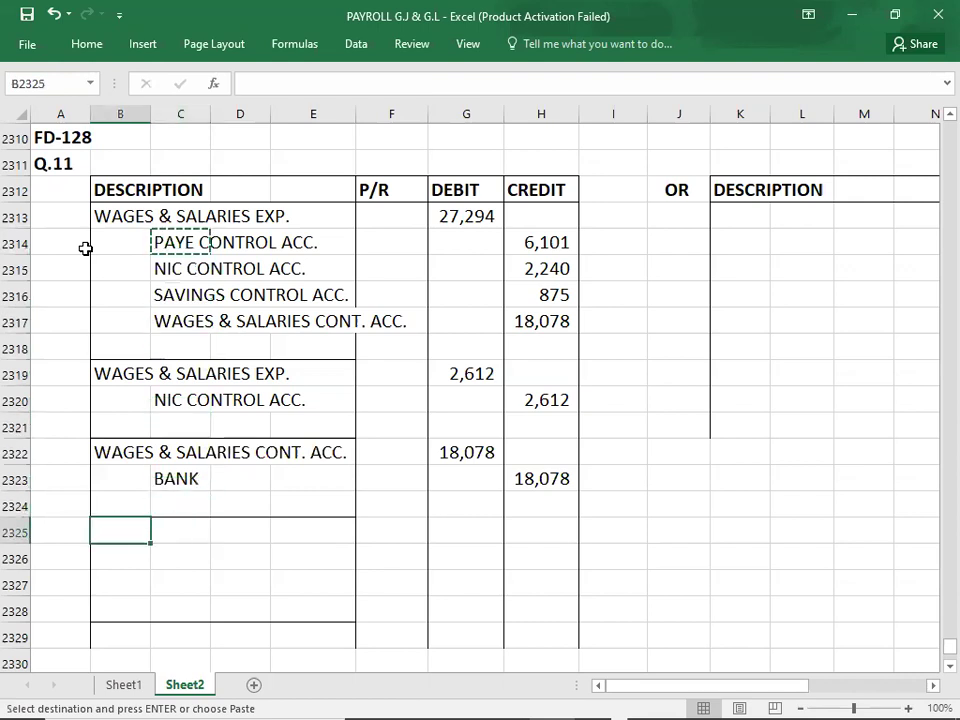
key("ctrl+v")
Copy the NIC CONTROL ACC. description from C2315 to B2326 as the second debit line of the HMRC payment
key("Up")
key("Up")
key("Up")
key("Up")
key("Up")
key("Up")
key("Up")
key("Up")
key("Up")
key("Up")
key("Down")
key("Right")
key("Up")
key("ctrl+c")
key("Down")
key("Down")
key("Down")
key("Down")
key("Down")
key("Down")
key("Down")
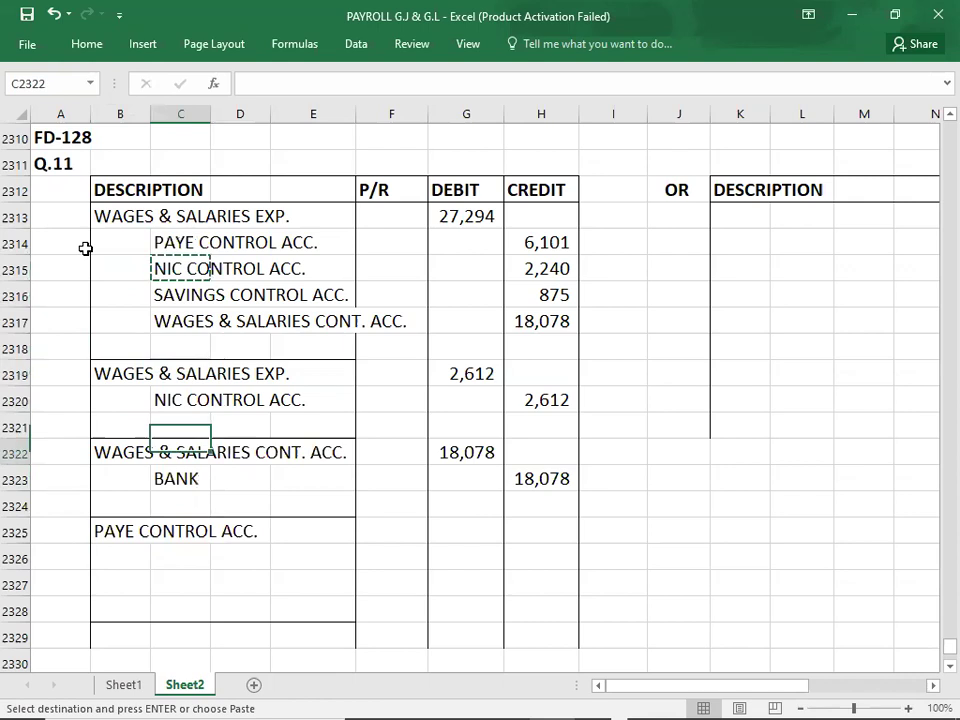
key("Down")
key("Down")
key("Down")
key("Down")
key("Down")
key("Left")
key("Up")
key("ctrl+v")
Describe the credit line of the HMRC payment in C2327 as BANK
key("Down")
key("Right")
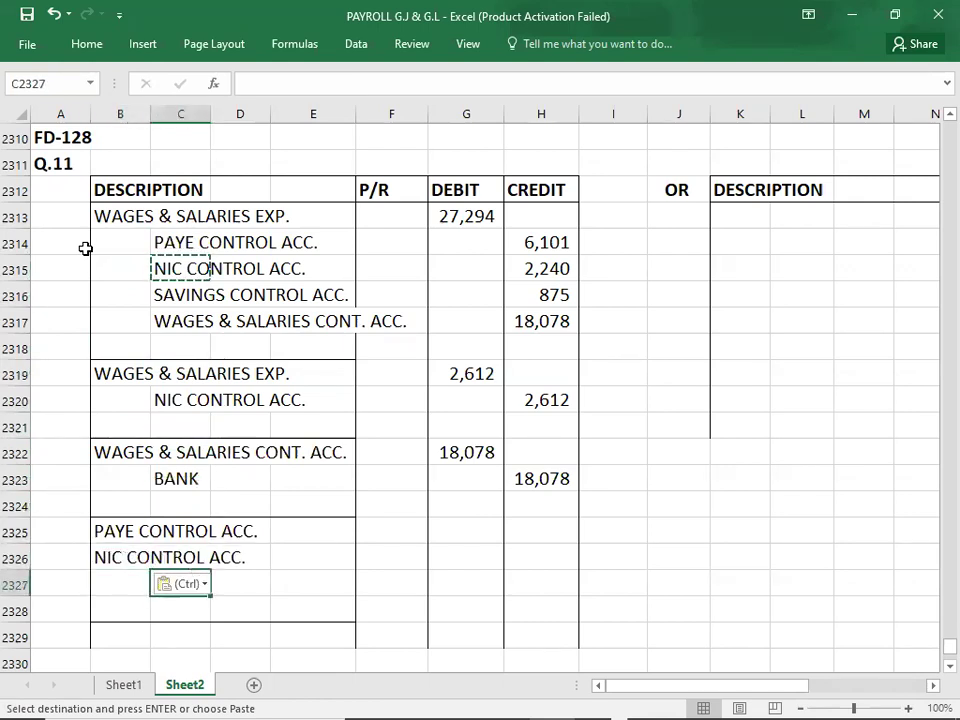
type("BANK")
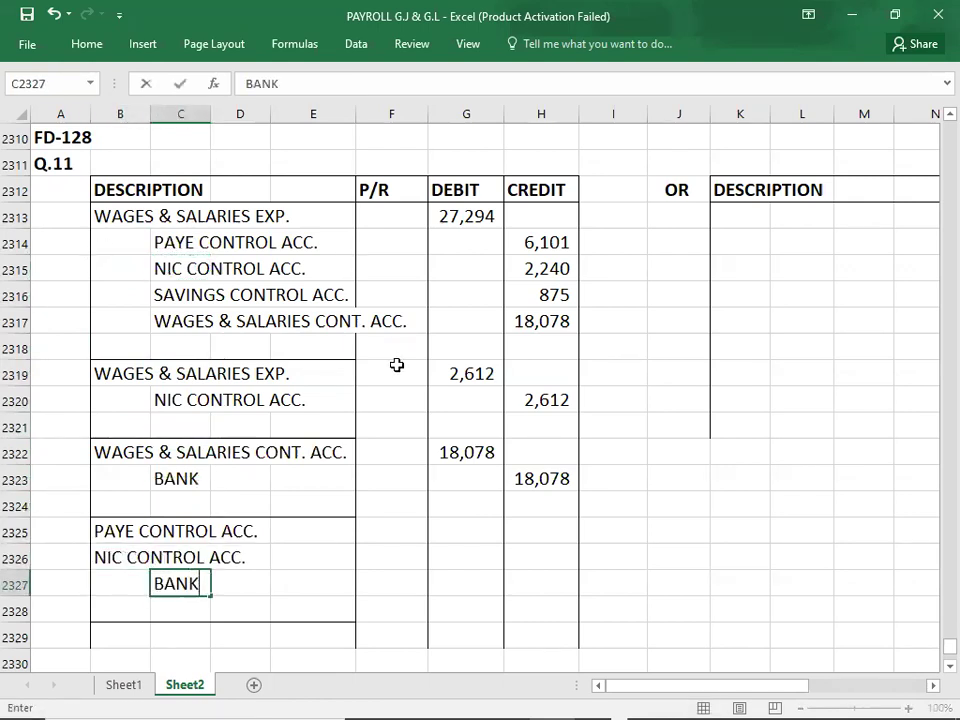
Enter the PAYE paid to HMRC from the PDF question, 4750, as the debit for PAYE CONTROL ACC. in G2325
left_click(478, 536)
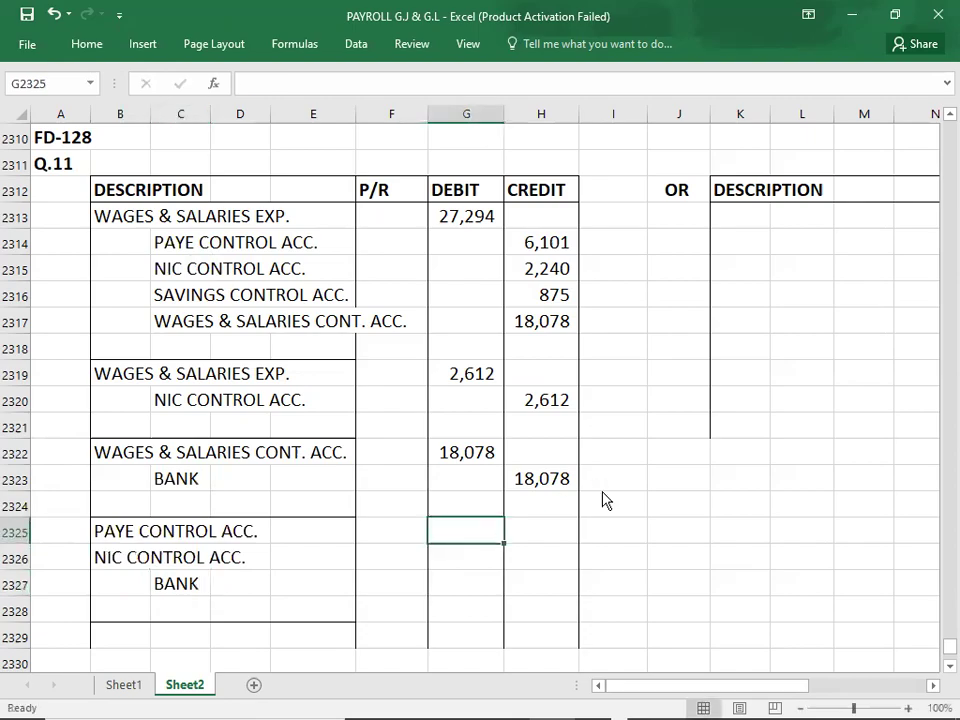
key("alt+Tab")
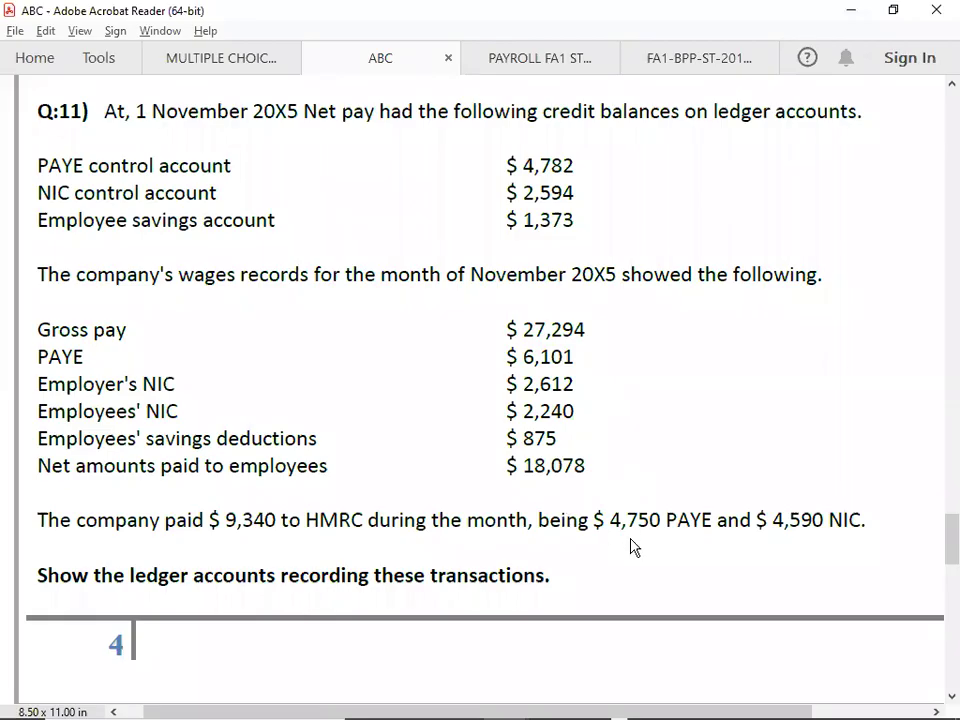
key("alt+Tab")
type("4750")
key("Return")
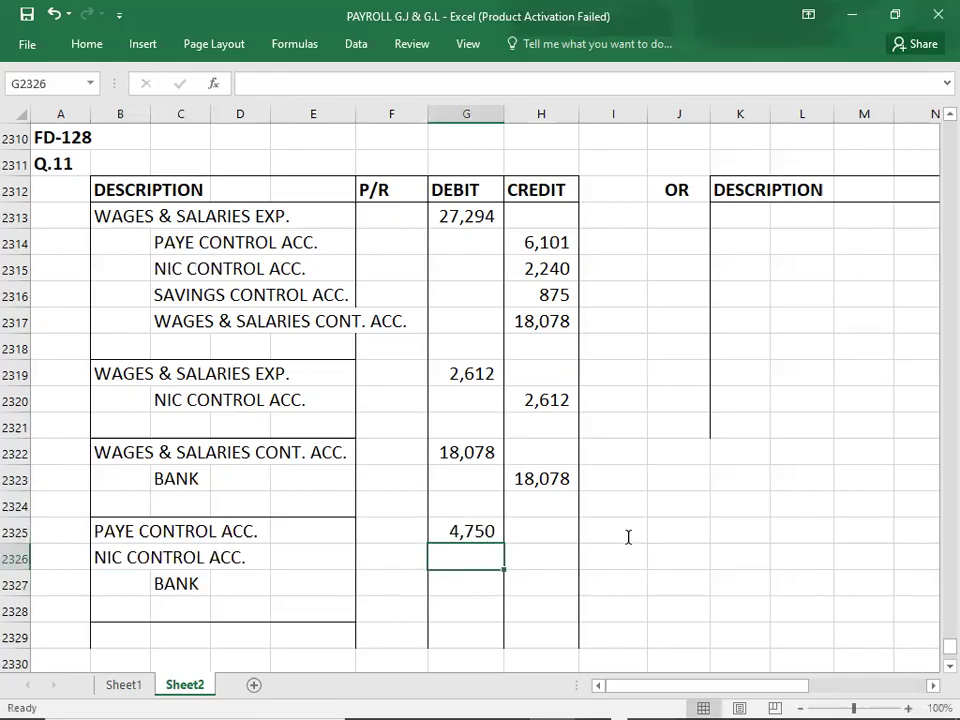
Enter the NIC paid to HMRC from the PDF question, 4,590, as the debit for NIC CONTROL ACC. in G2326
key("alt+Tab")
key("alt+Tab")
type("4,590")
Enter the total paid to HMRC from the PDF question, 9340, as the credit for BANK in H2327
key("Left")
key("Down")
key("Right")
key("Right")
key("alt+Tab")
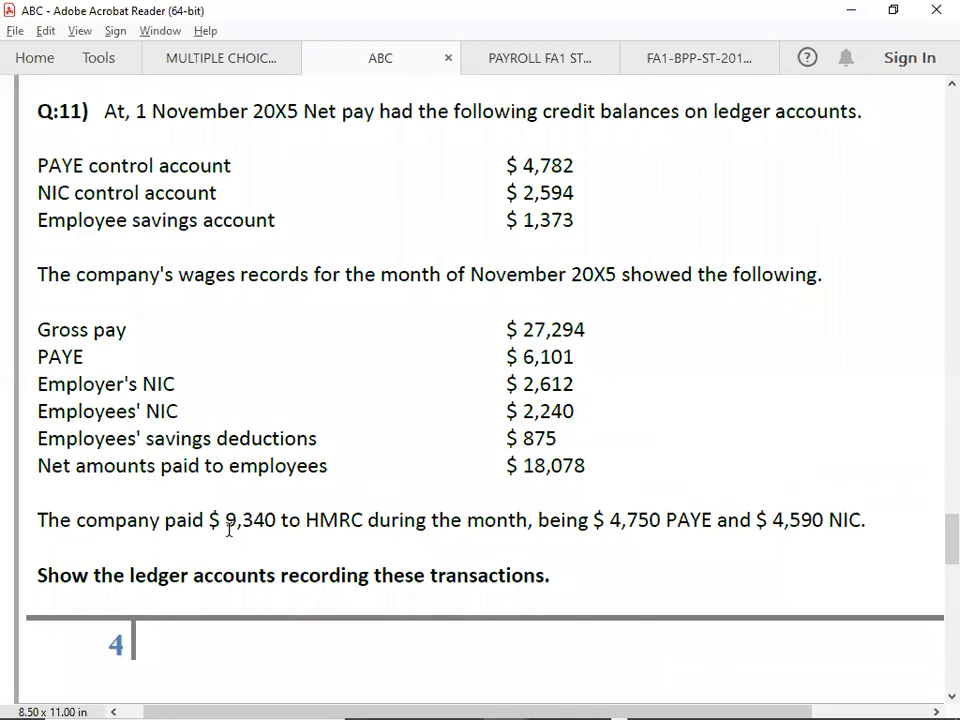
key("alt+Tab")
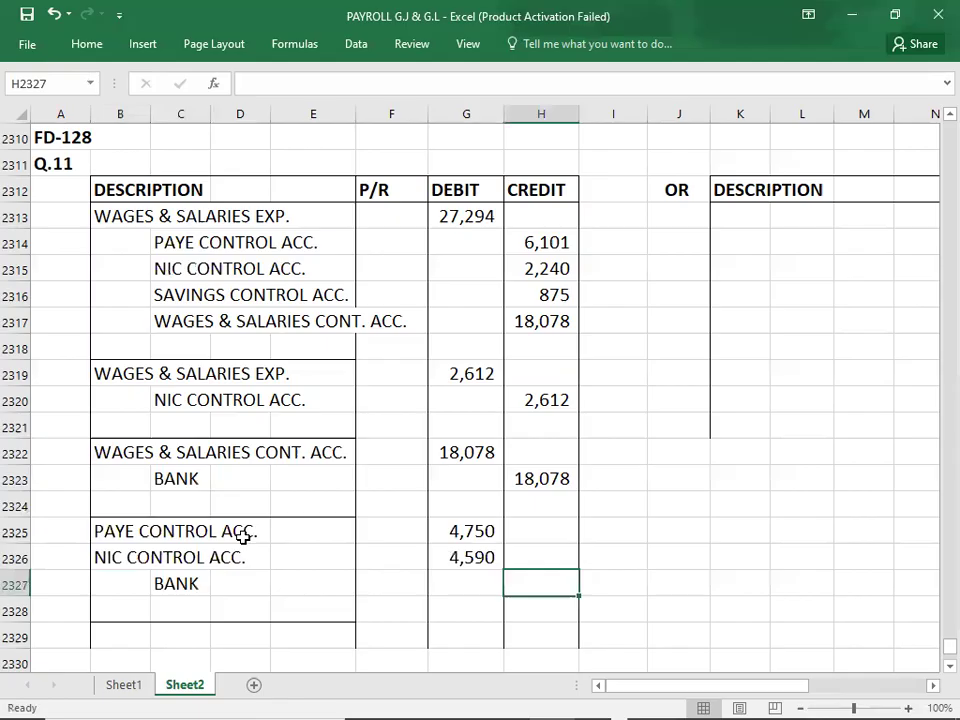
type("9340")
key("Return")
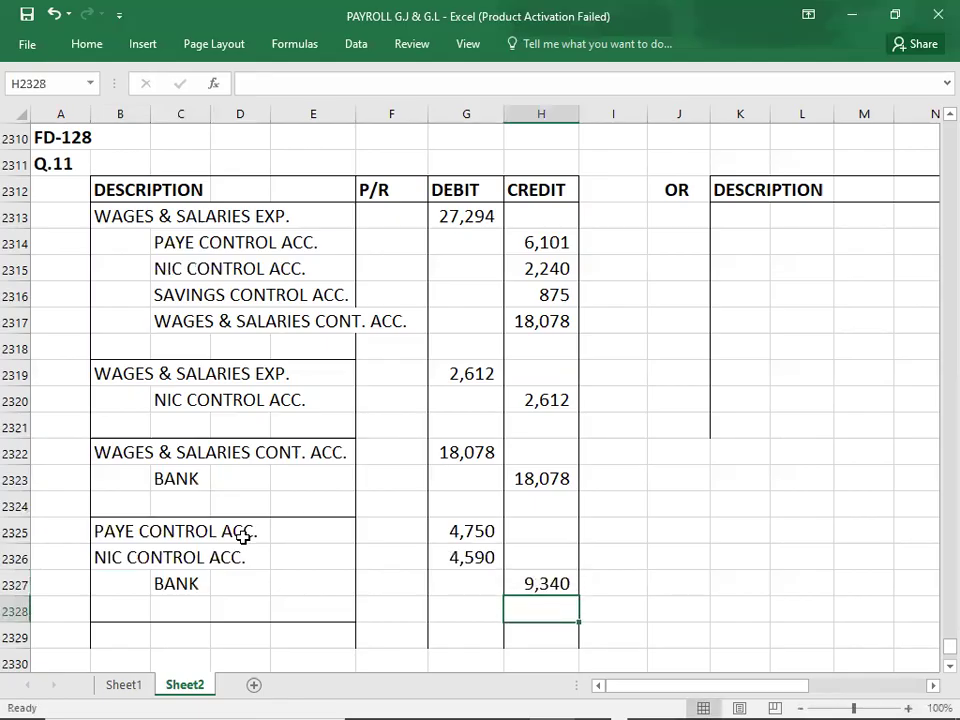
Review the completed Q.11 journal entries one by one against the wages records in the PDF question
key("Left")
key("Left")
key("Left")
key("Left")
key("Left")
key("Left")
key("Left")
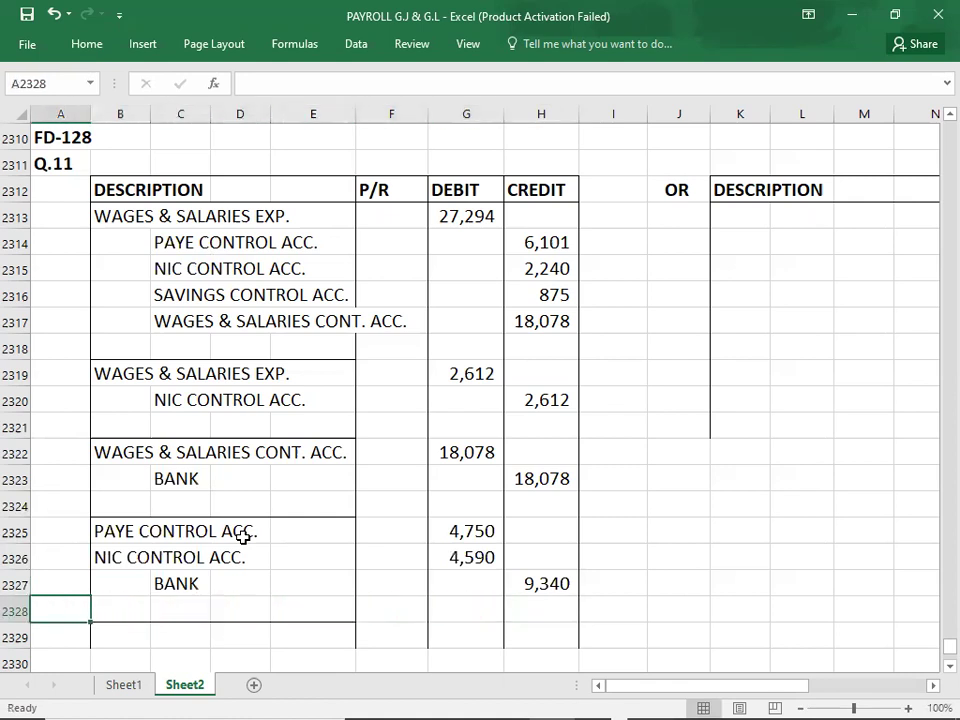
key("alt+Tab")
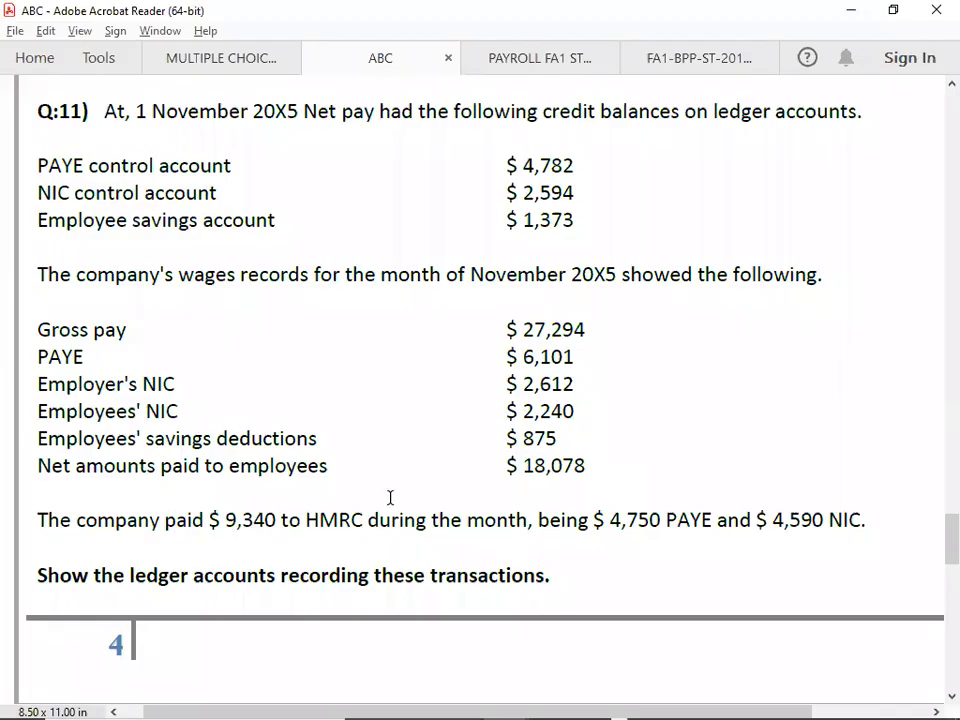
key("alt+Tab")
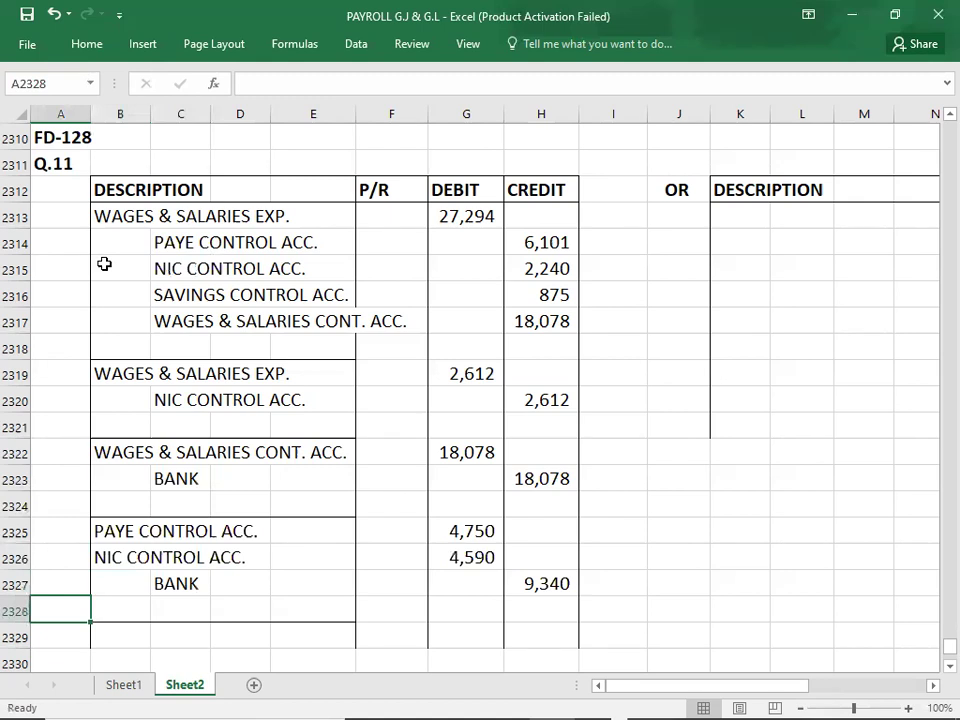
left_click(51, 211)
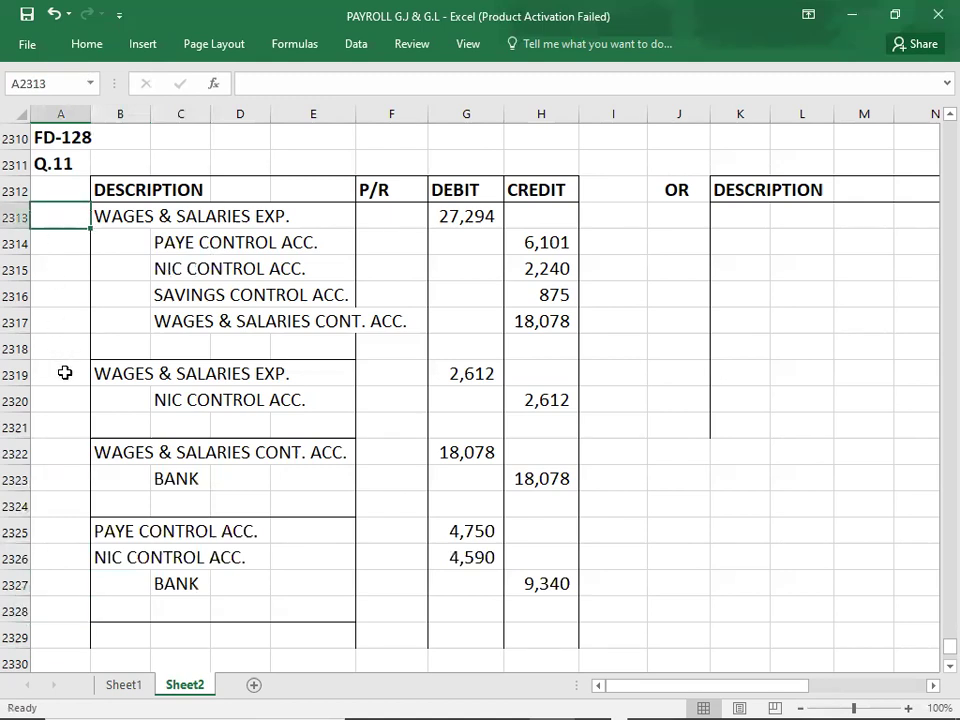
left_click(64, 372)
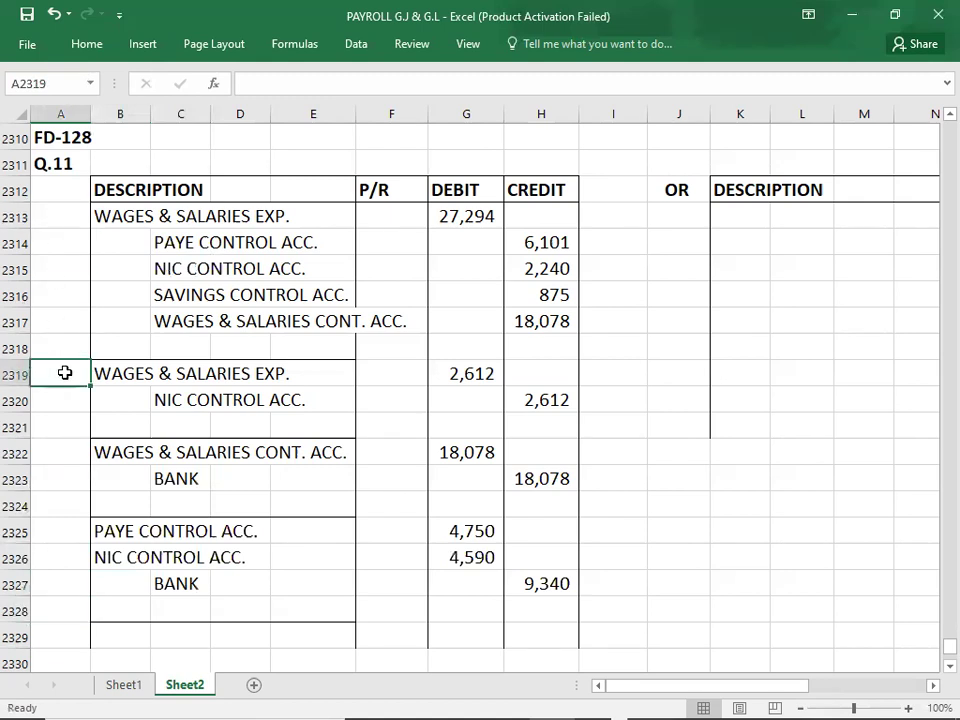
key("Down")
left_click(64, 453)
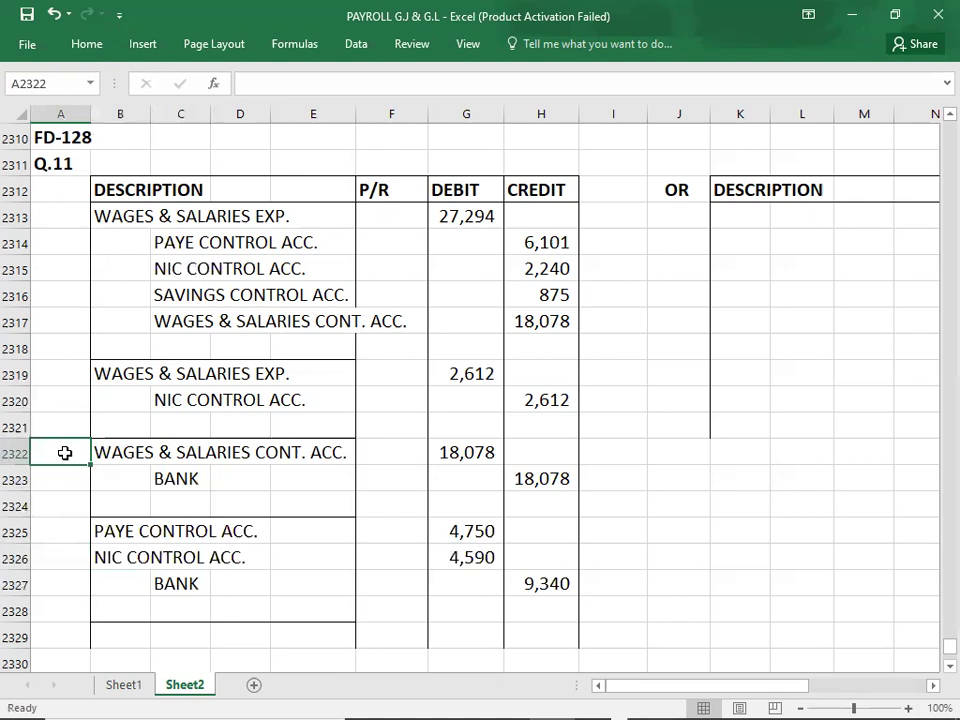
left_click(62, 535)
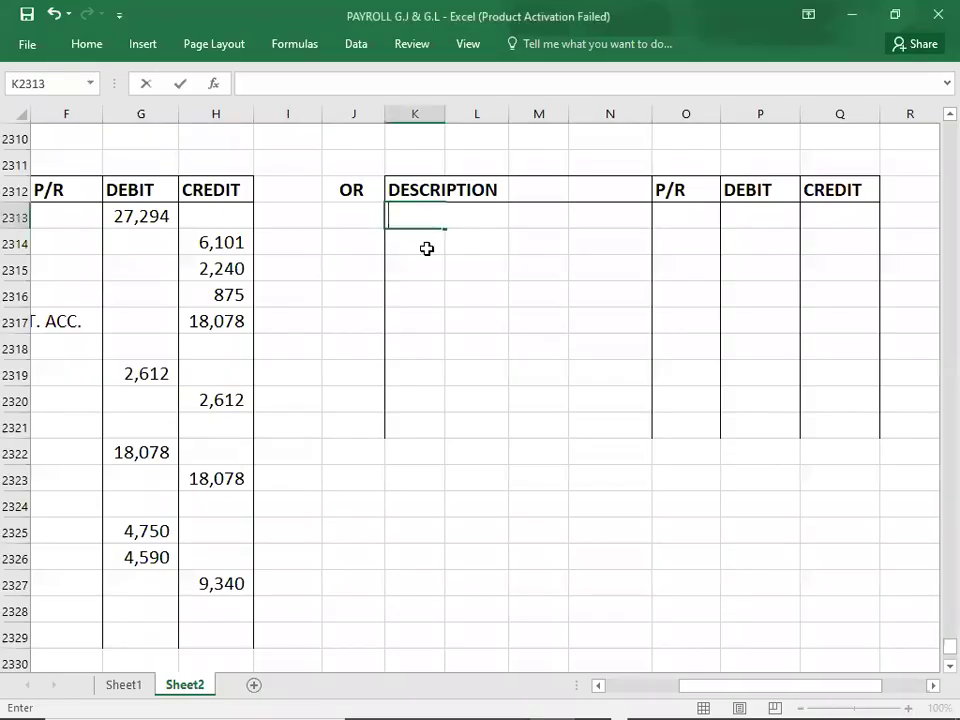
Start the alternative journal with WAGES & SALARIES EXP. in K2313 and a debit of 27,294 in P2313
type("WAGES")
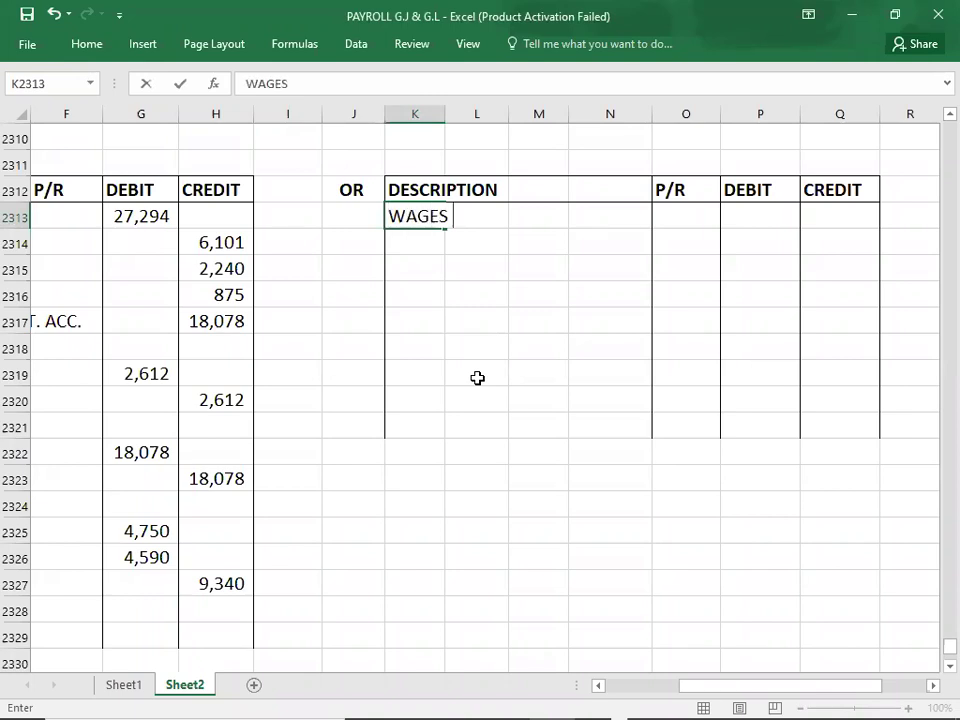
type(" & SALARE")
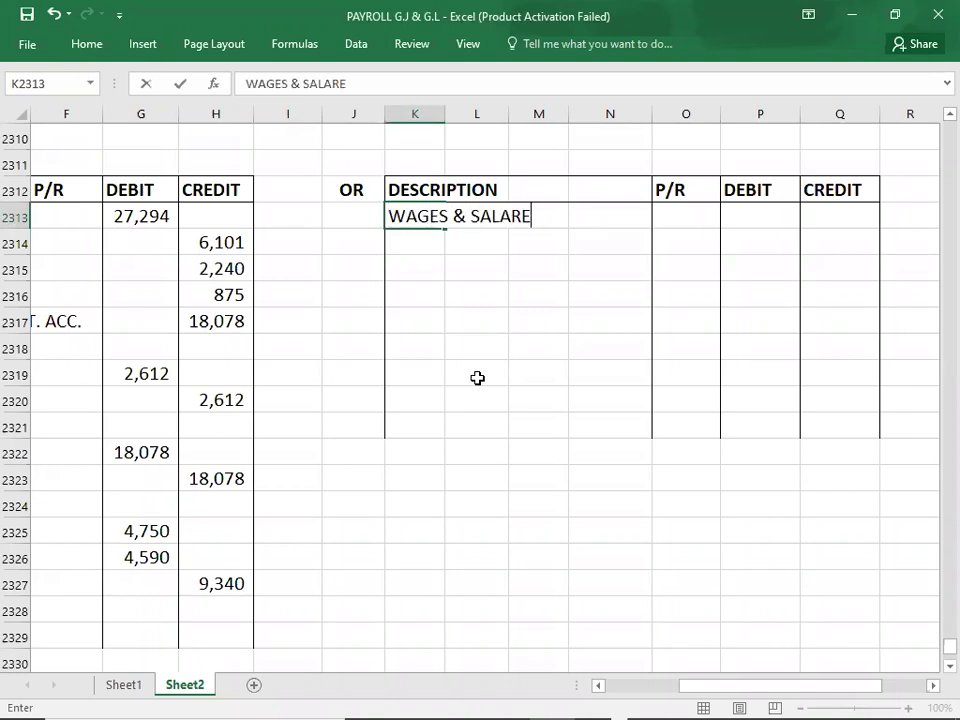
type("IES EXP.")
key("Tab")
key("Tab")
key("Tab")
key("Tab")
key("Tab")
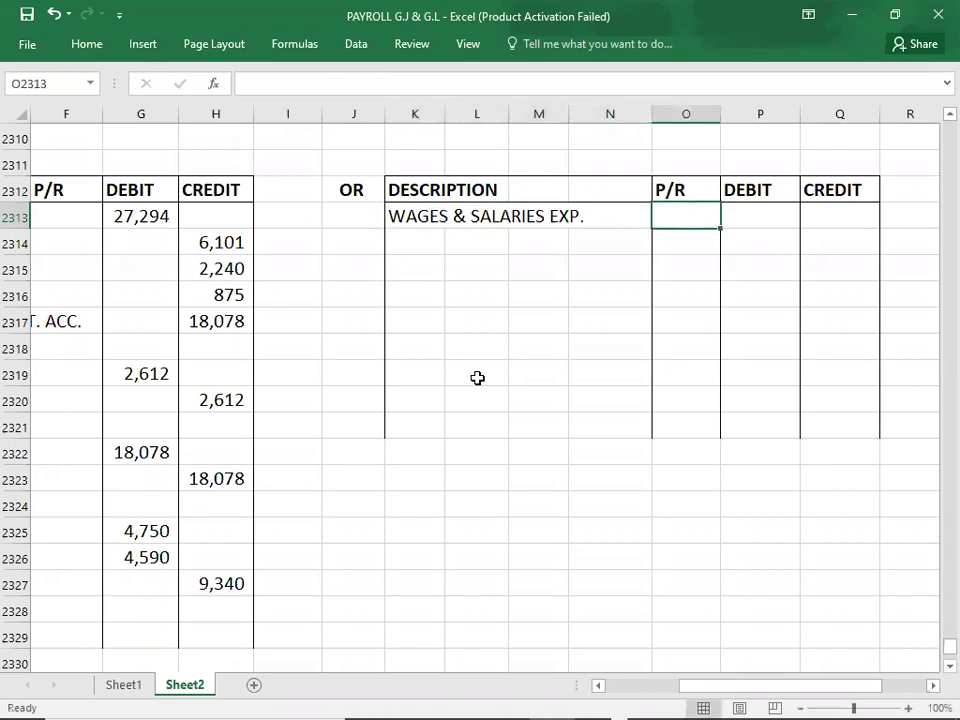
type("2")
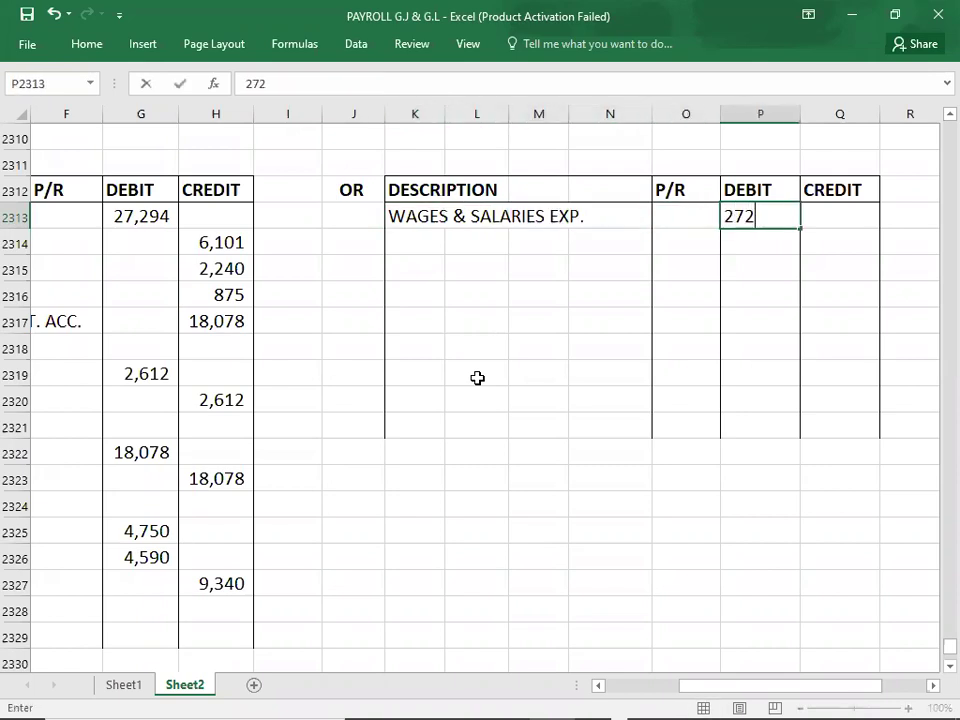
type("7,294")
key("Return")
Enter WAGES & SALARIES CONT. ACC. in L2314 as the credit line, with 27,294 in Q2314
key("Tab")
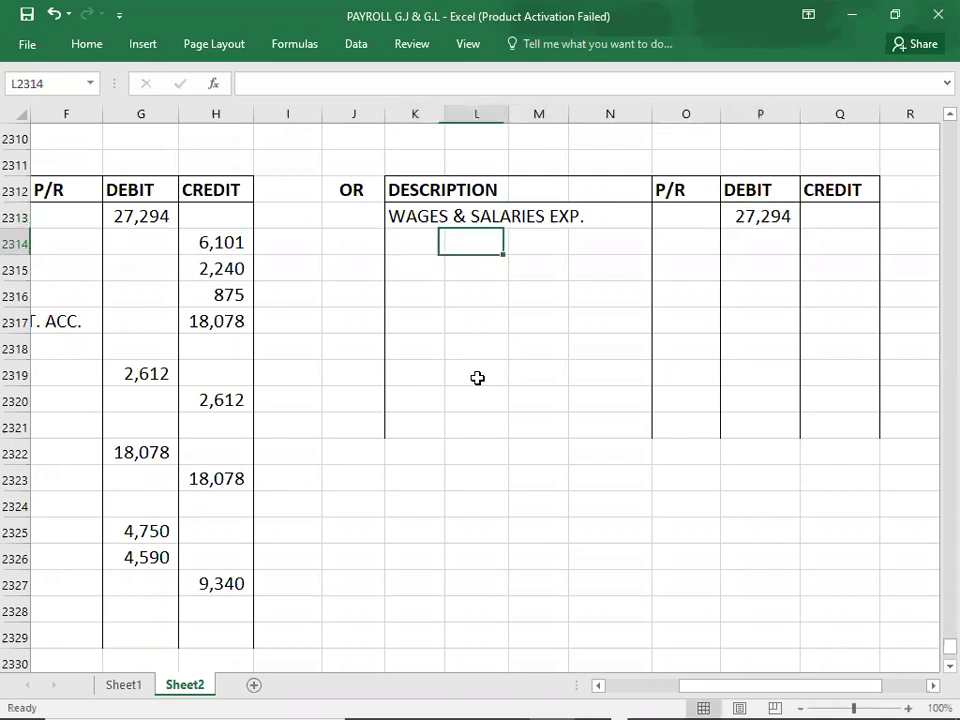
type("WAGES")
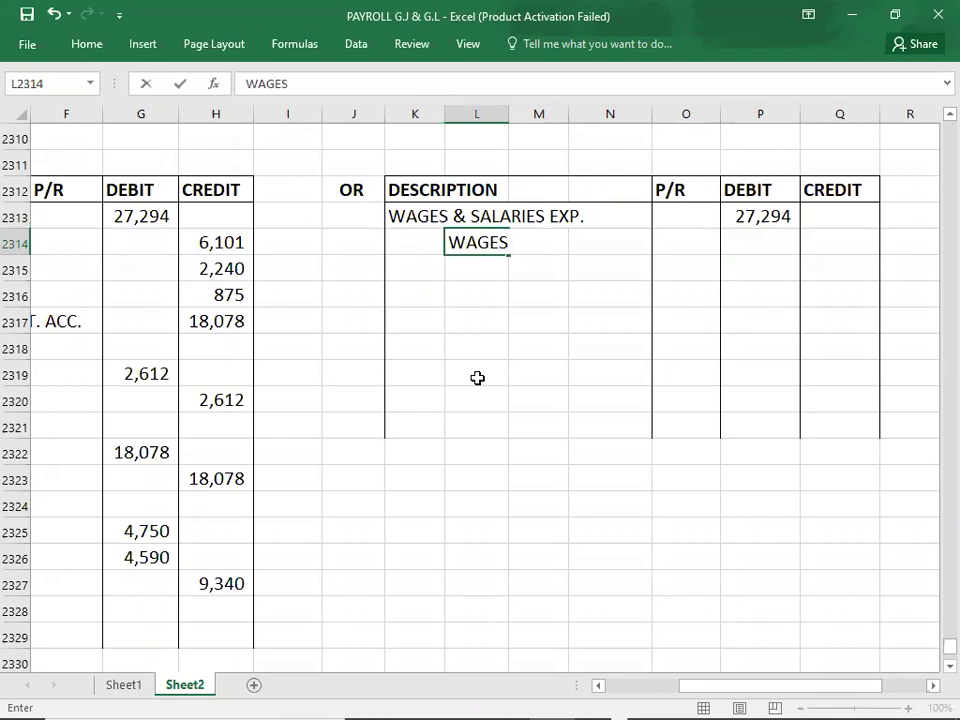
type(" & SALARIES ")
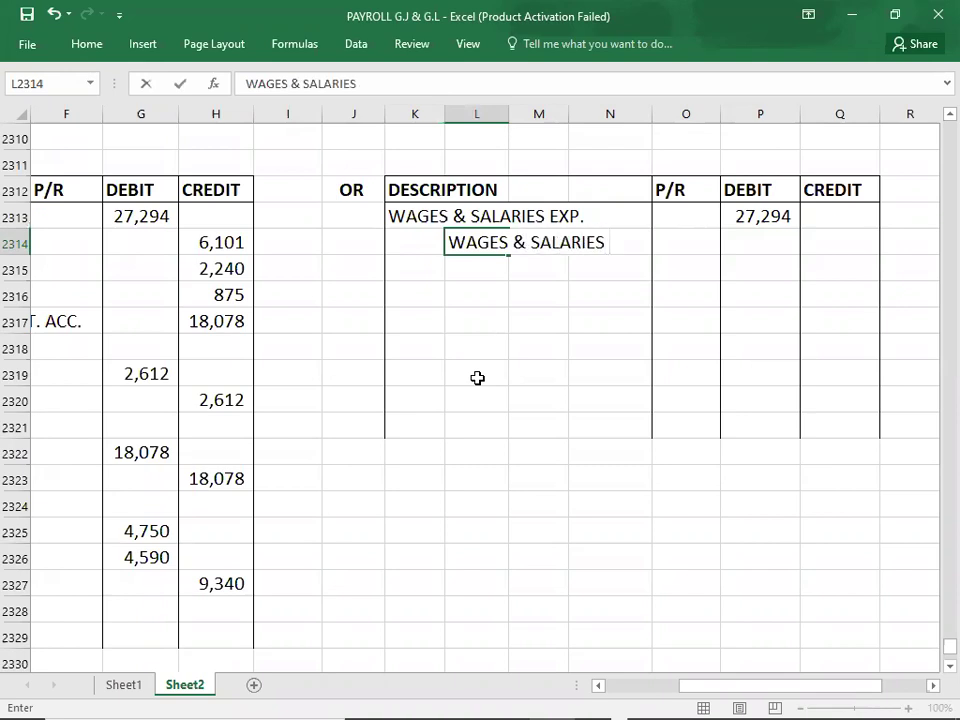
type("CONT. ACC.")
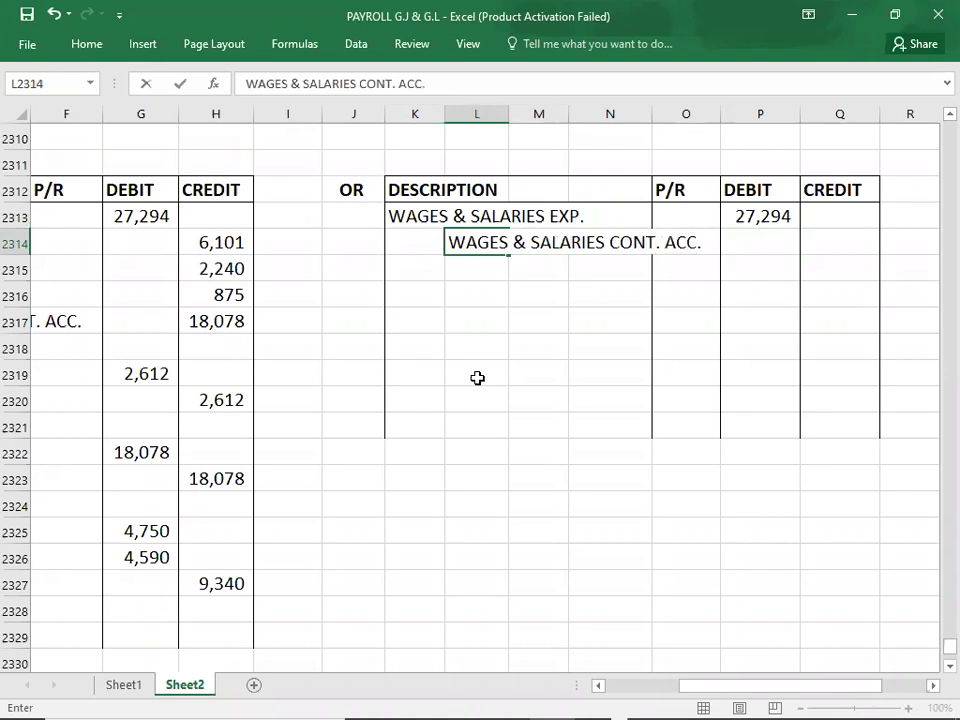
key("Tab")
key("Tab")
key("Tab")
key("Tab")
key("Tab")
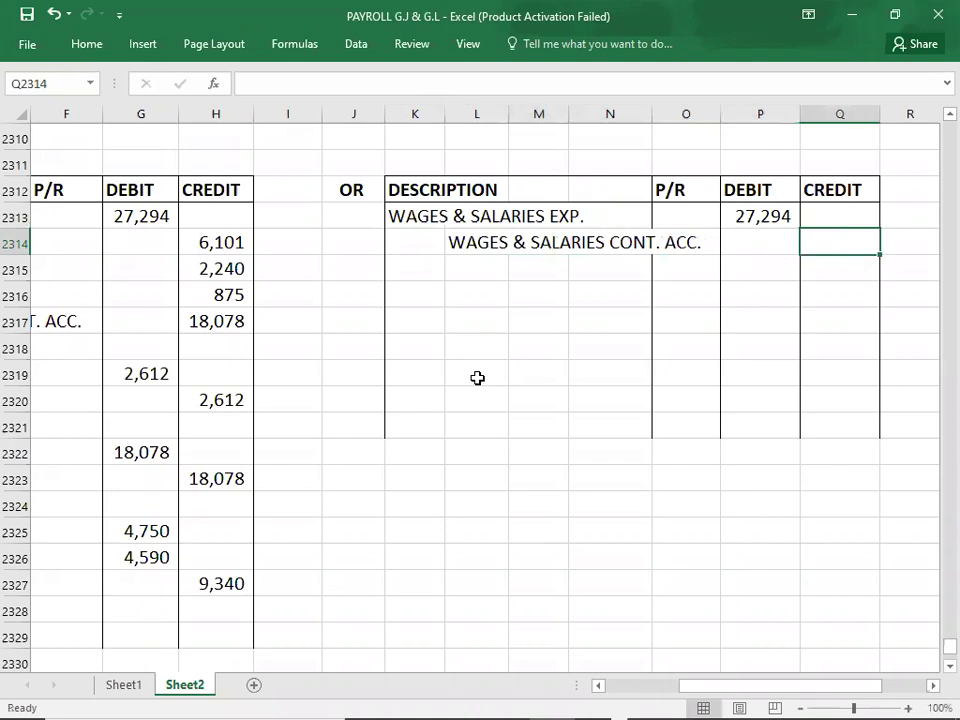
type("27,294")
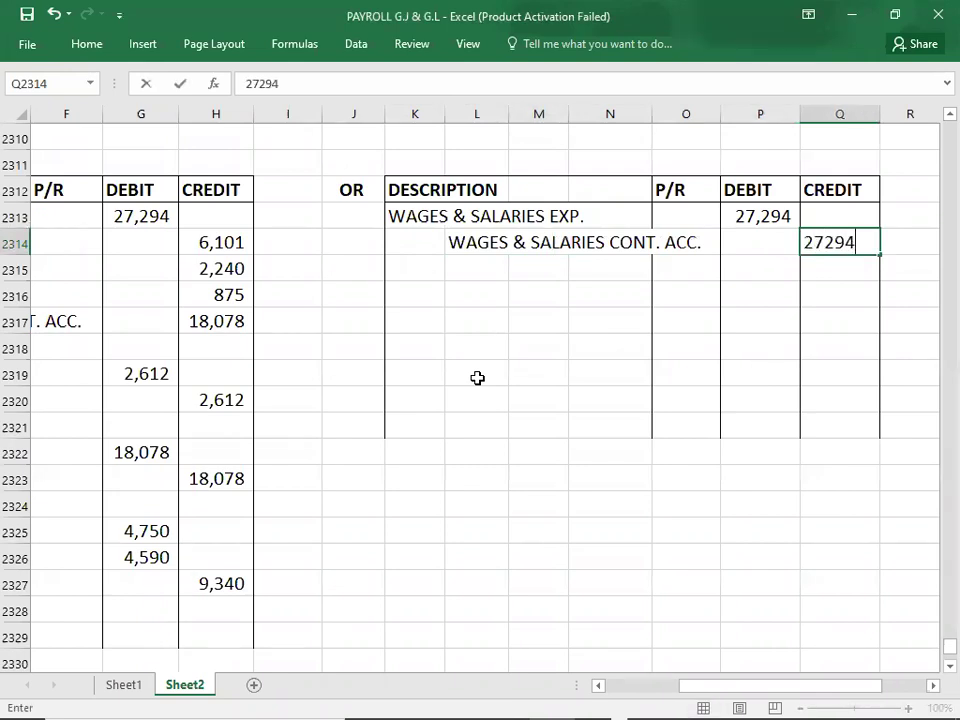
key("Return")
Add a dashed separator line in K2315 below the first alternative entry
key("Left")
type("-")
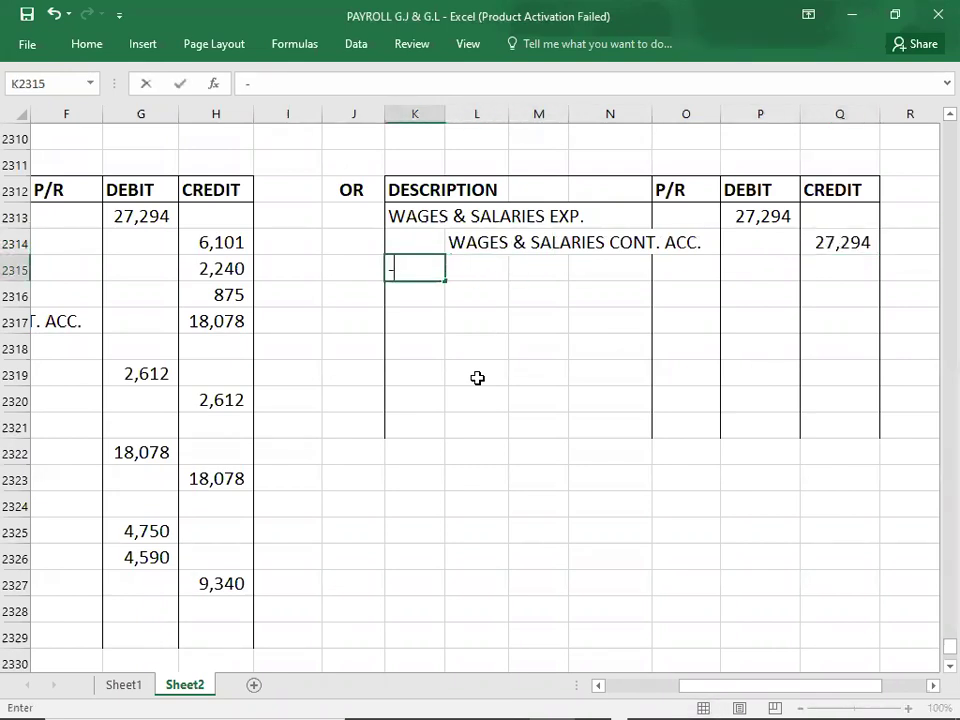
type("-----------------------------")
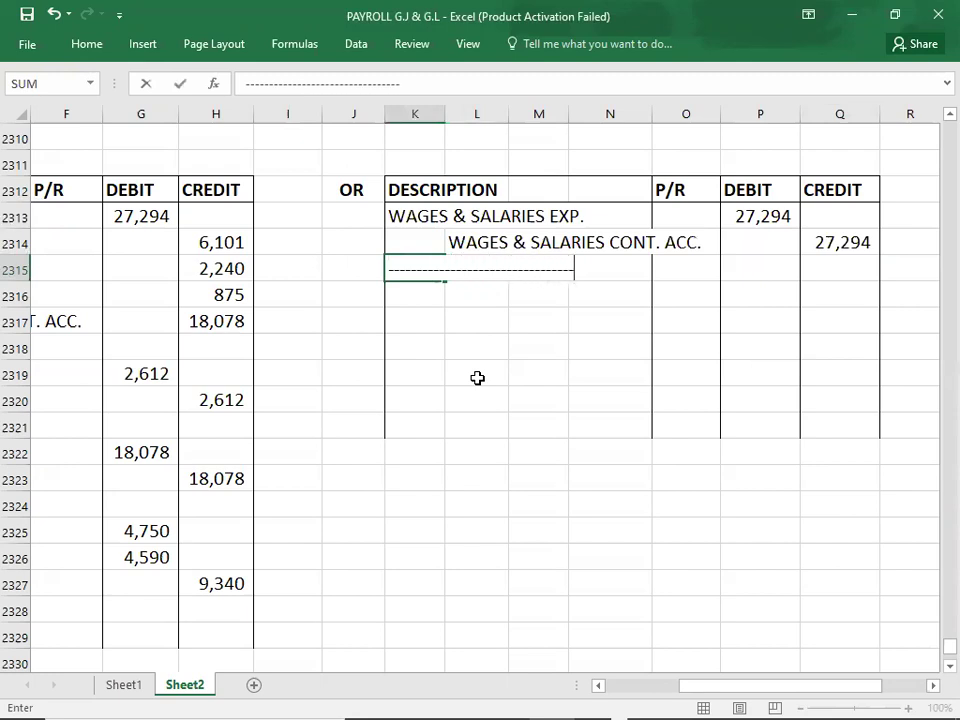
key("Return")
Copy the PAYE, NIC and SAVINGS control account lines with their credit amounts from C2314:H2316 to the alternative journal at L2317
key("Up")
key("Up")
key("Down")
key("Down")
key("Down")
key("Right")
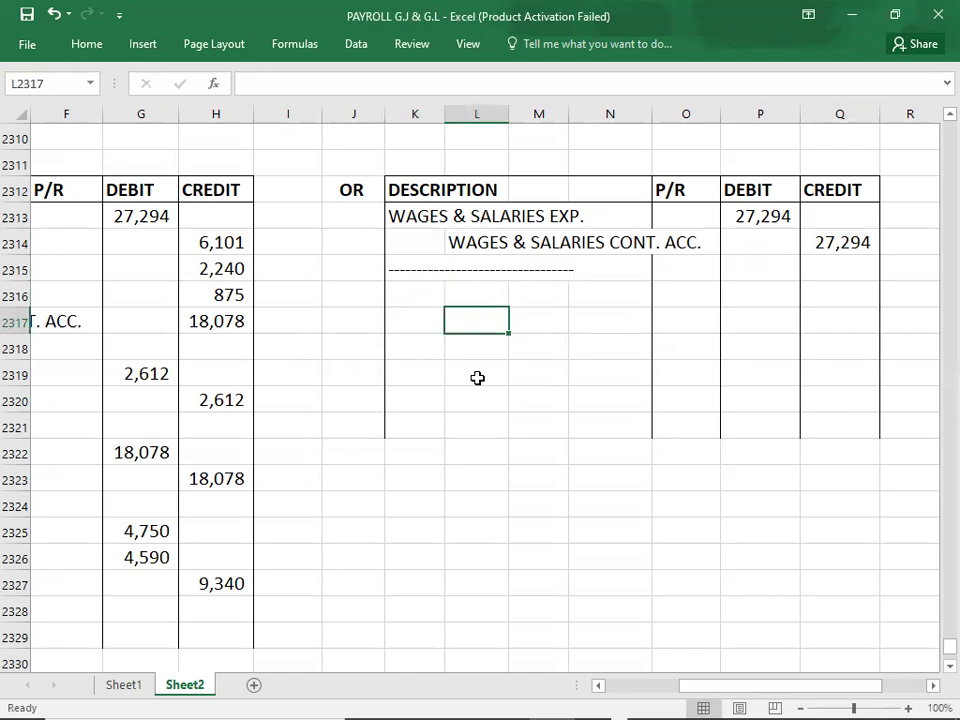
key("Left")
key("Left")
key("Left")
key("Left")
key("Left")
key("Left")
key("Left")
key("Left")
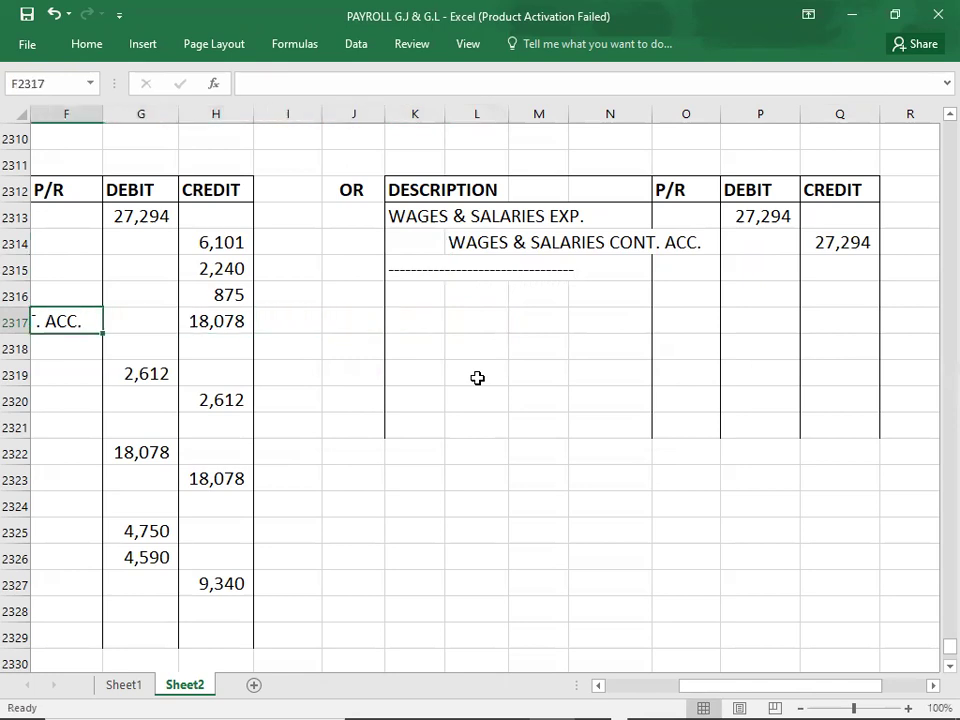
key("Left")
key("Up")
key("Left")
key("Up")
key("Up")
key("Right")
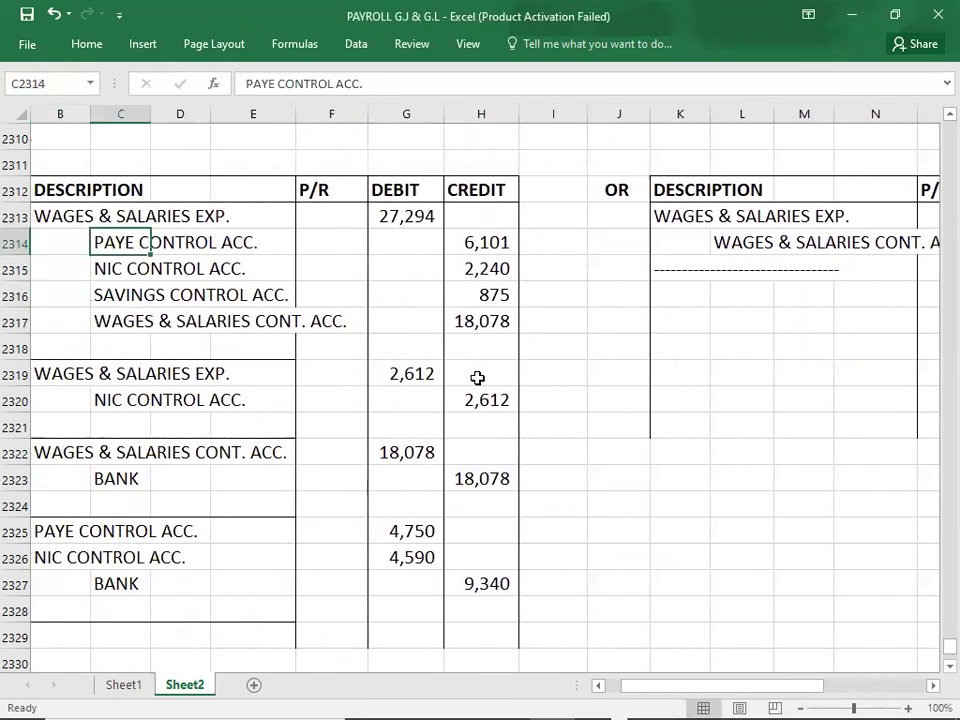
key("shift+Right")
key("shift+Right")
key("shift+Right")
key("shift+Right")
key("shift+Right")
key("shift+Down")
key("shift+Down")
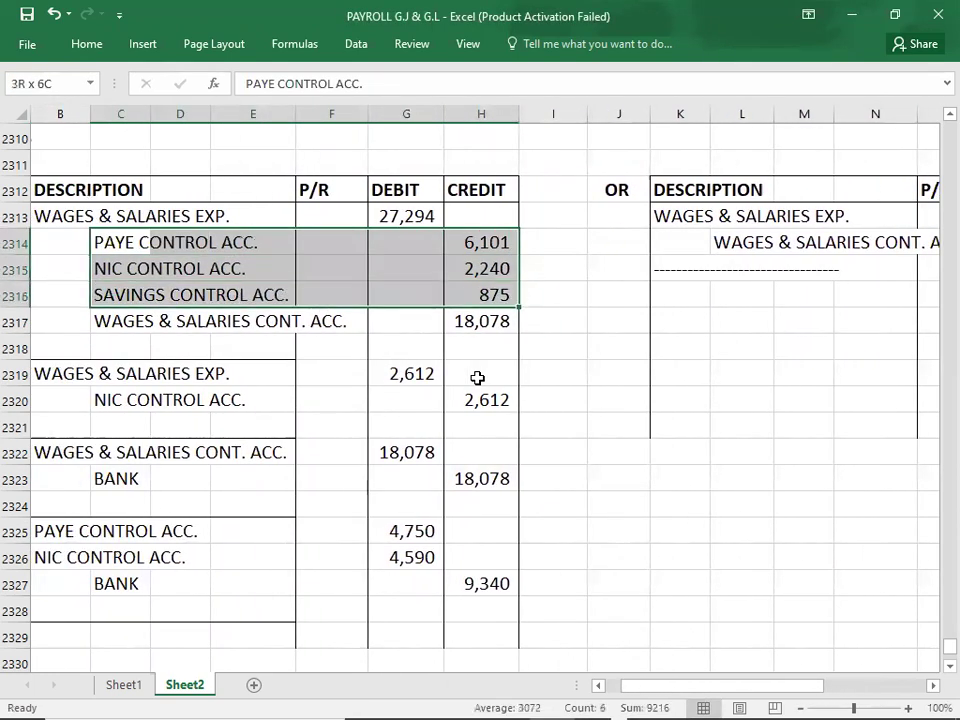
key("ctrl+c")
key("Right")
key("Right")
key("Right")
key("Right")
key("Right")
key("Right")
key("Right")
key("Right")
key("Right")
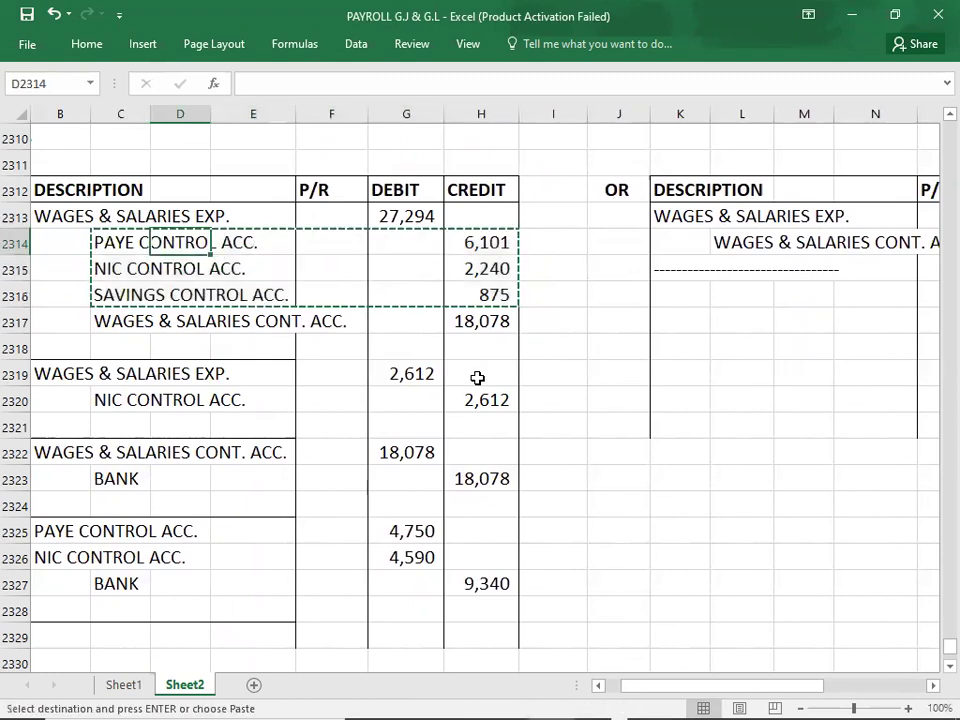
key("Down")
key("Down")
key("Down")
key("Down")
key("Down")
key("Right")
key("Right")
key("Right")
key("Right")
key("Right")
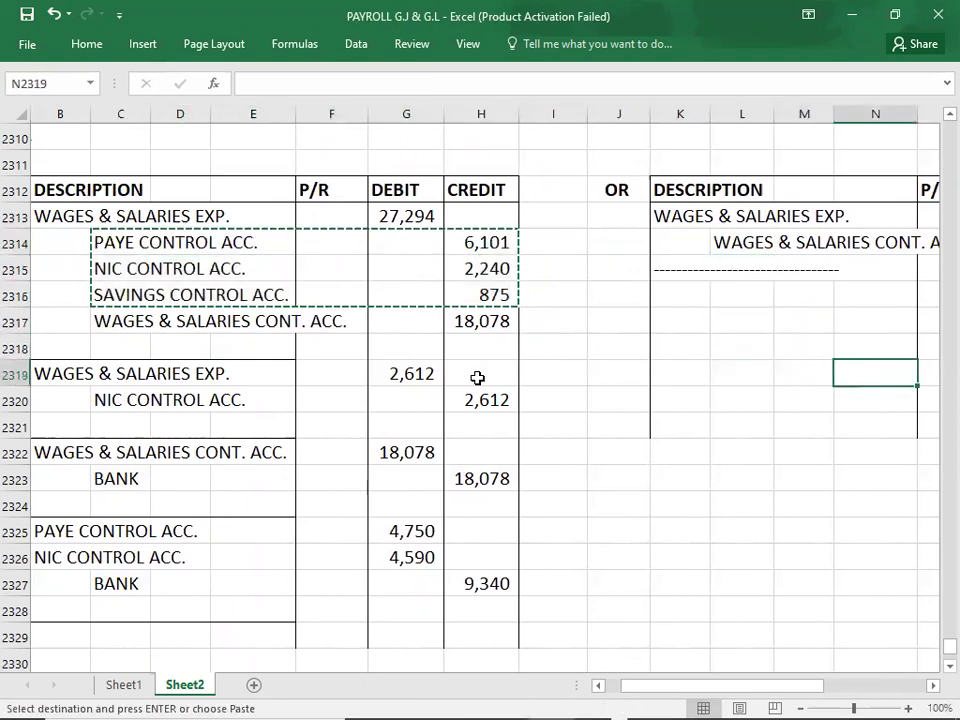
key("Left")
key("Left")
key("Left")
key("Up")
key("Left")
key("Left")
key("Up")
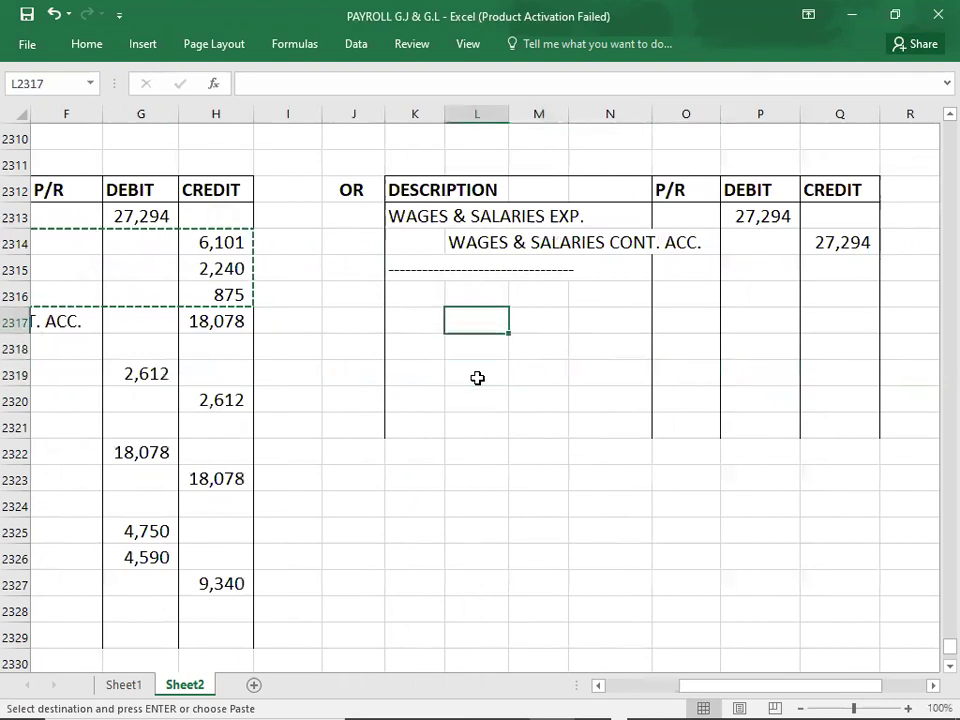
key("ctrl+v")
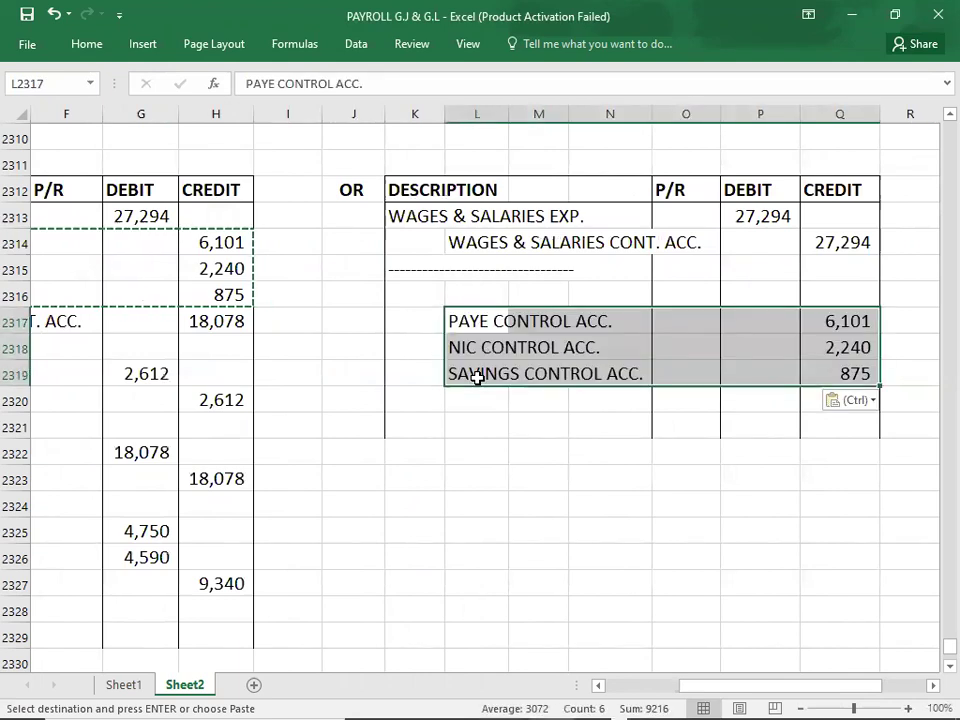
Copy the WAGES & SALARIES CONT. ACC. description from L2314 to K2316 as the debit line of the deductions entry
key("Up")
key("Left")
key("Up")
key("Up")
key("Right")
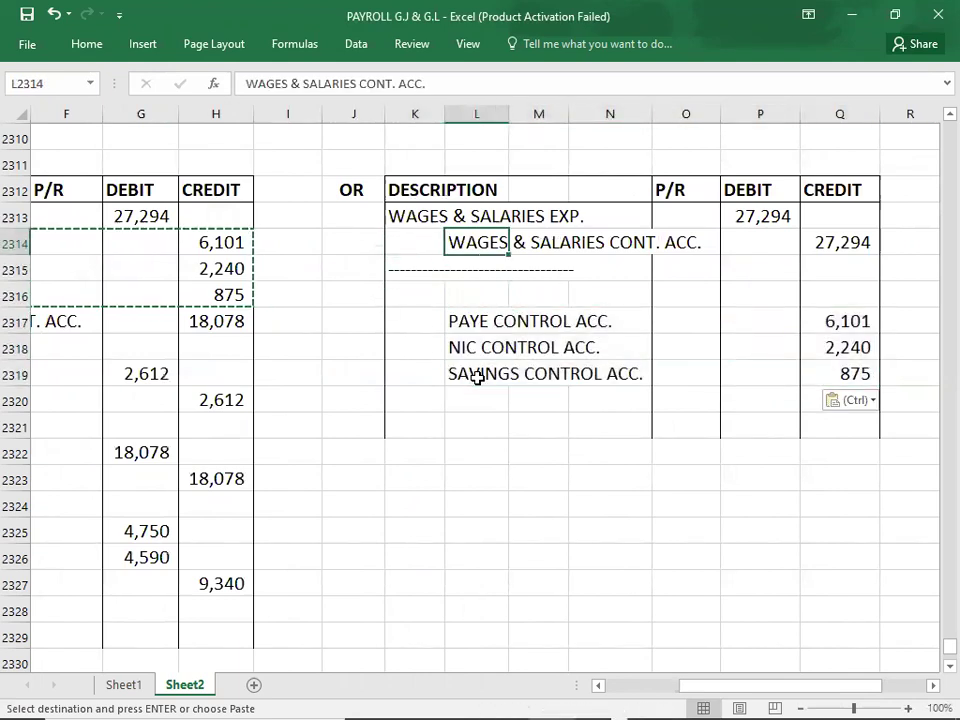
key("ctrl+c")
key("Down")
key("Down")
key("Left")
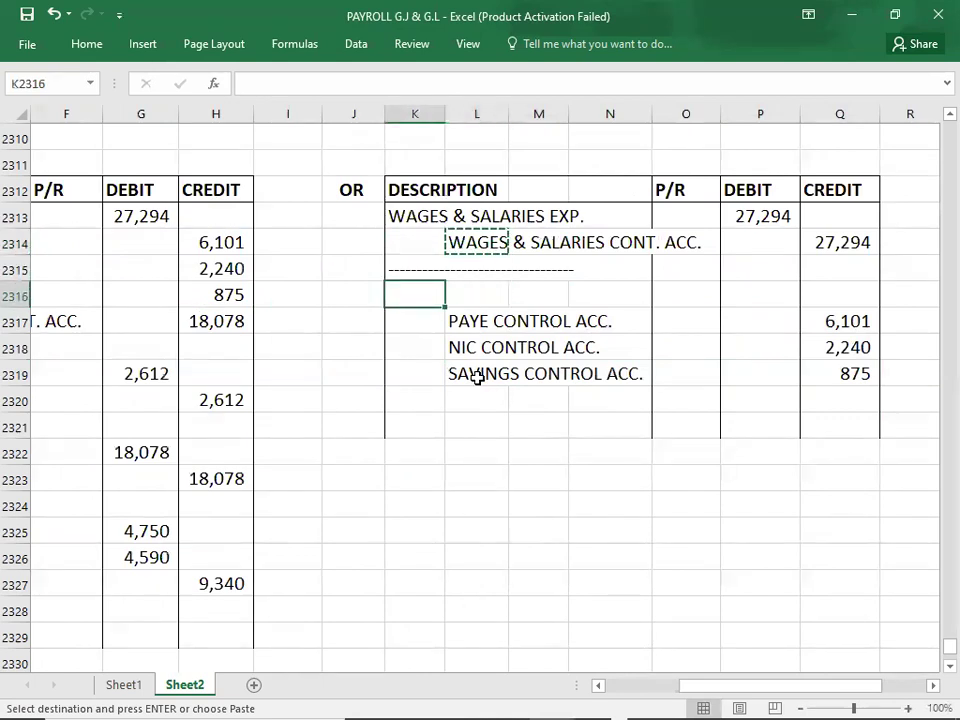
key("ctrl+v")
Enter the sum of the three deductions, 9,216, as the debit for WAGES & SALARIES CONT. ACC. in P2316
key("Right")
key("Right")
key("Right")
key("Right")
key("Right")
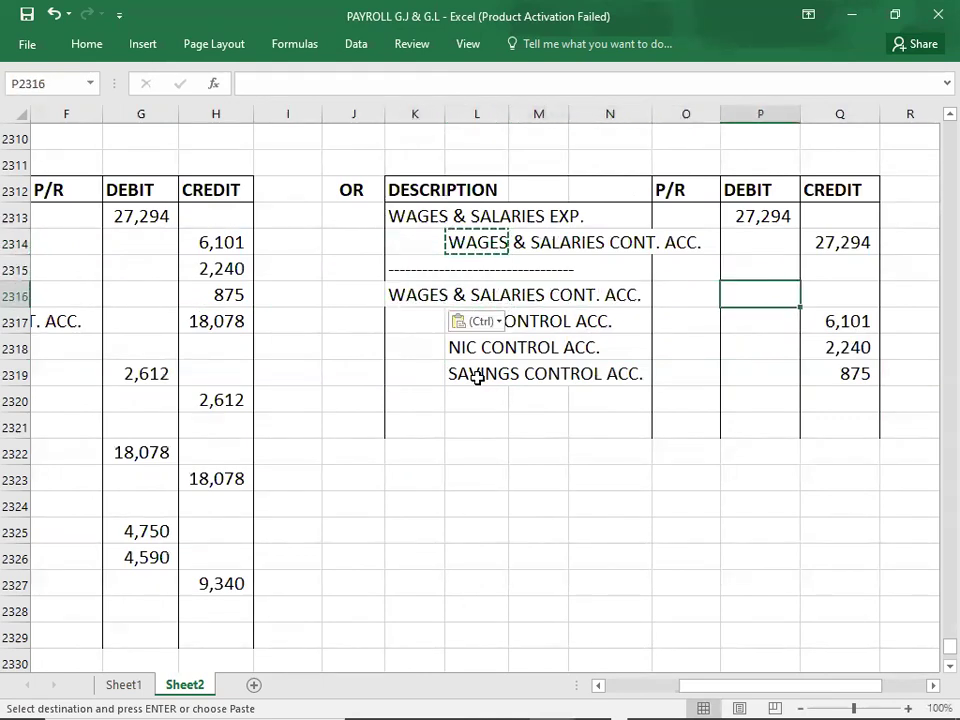
key("Right")
key("Down")
key("shift+Down")
key("shift+Down")
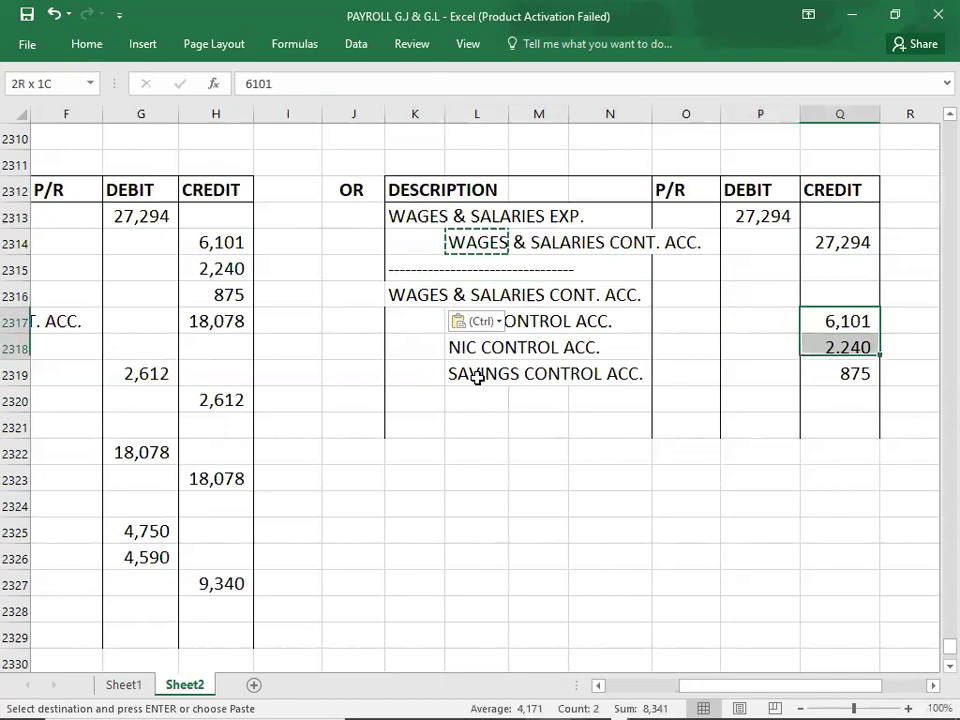
key("Up")
key("Left")
key("Up")
key("Down")
type("9,216")
key("Return")
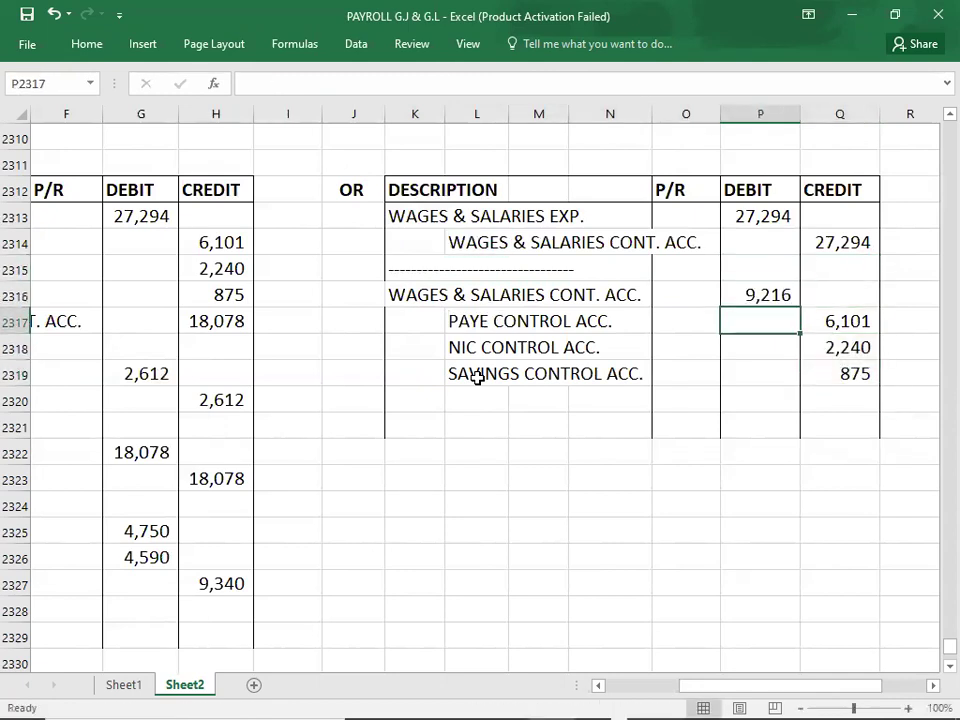
Add a dashed separator line in K2320 below the deductions entry of the alternative journal
key("Down")
key("Down")
key("Down")
key("Left")
key("Left")
key("Left")
key("Left")
key("Left")
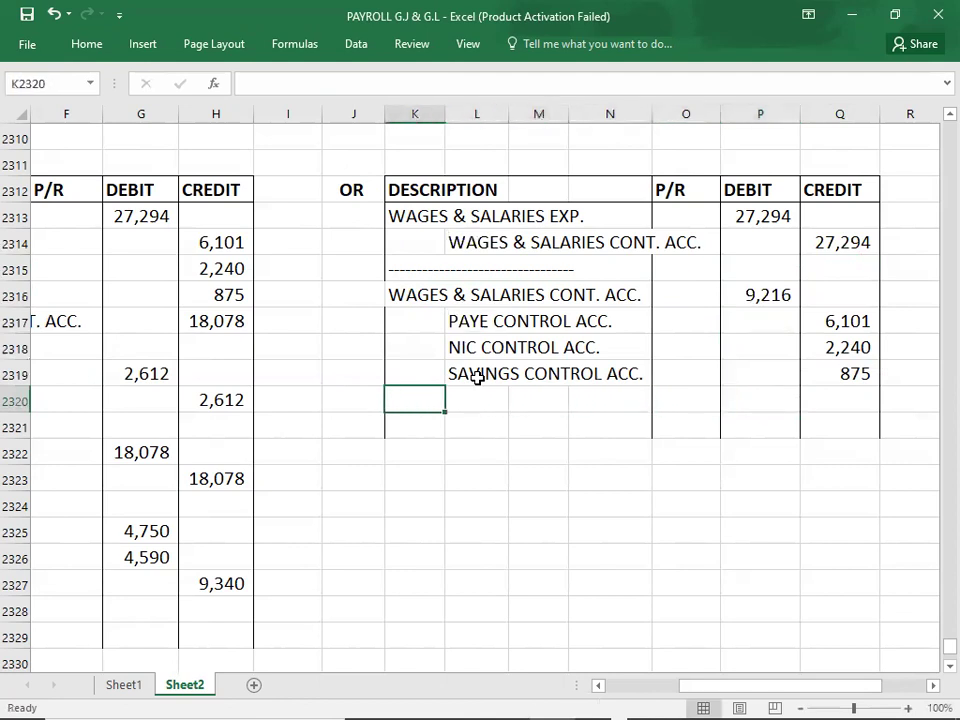
type("-----------------------------------")
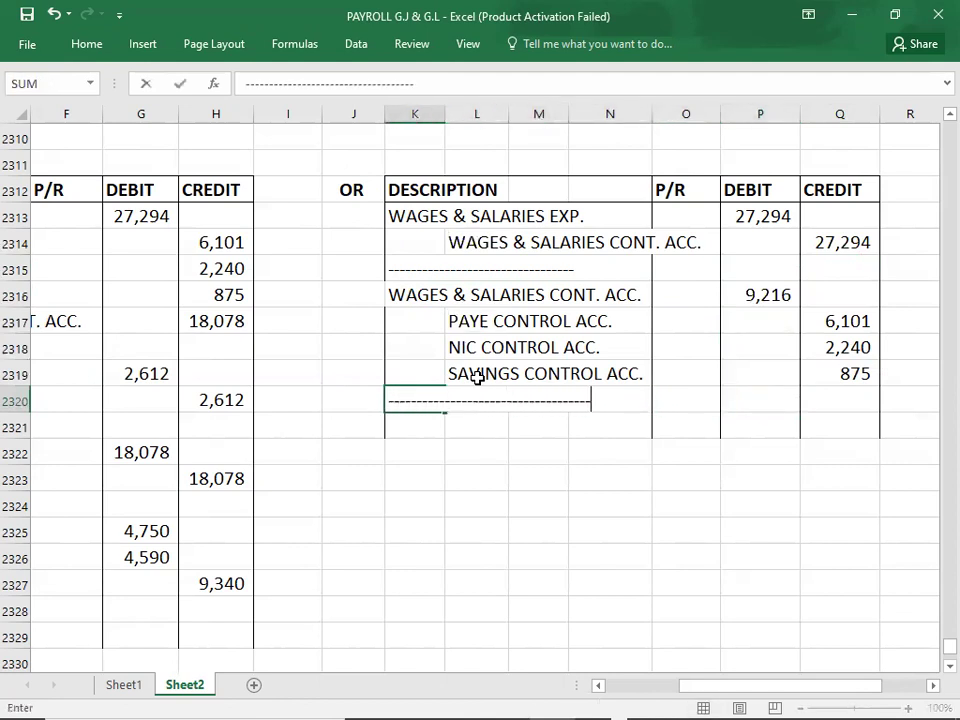
key("Return")
key("Return")
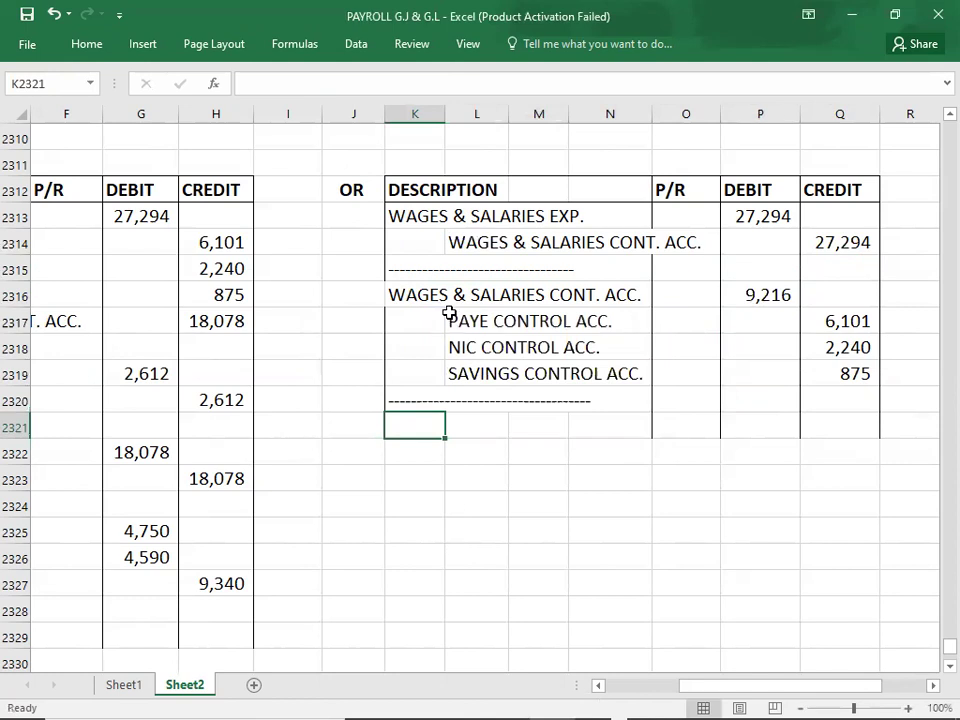
Compare the WAGES & SALARIES EXP. line of the alternative journal with the debit amount in the original journal
left_click(409, 222)
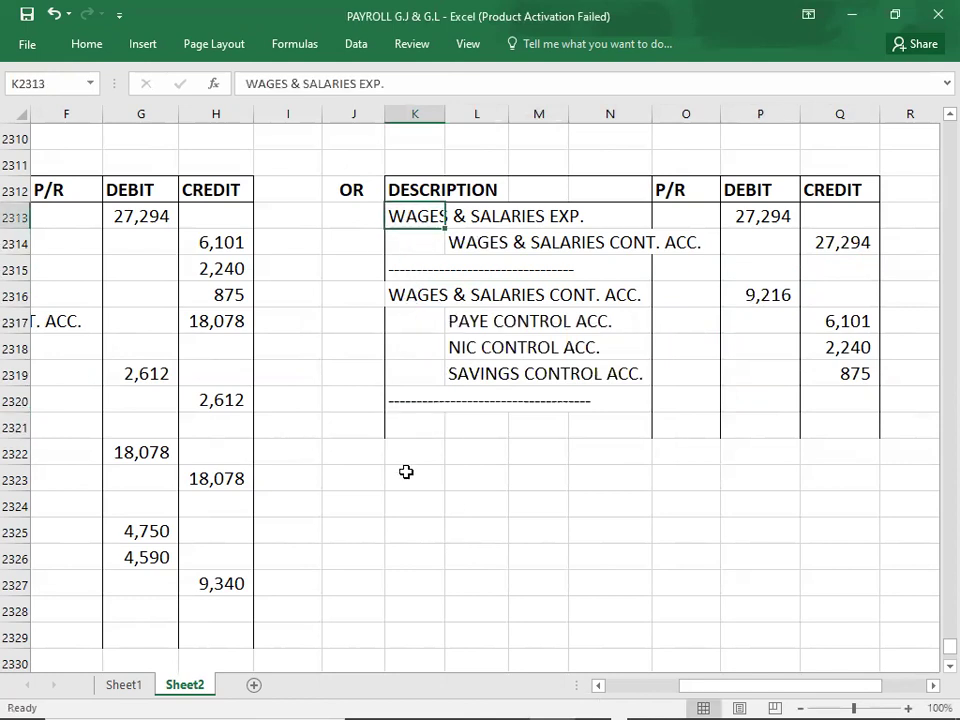
key("Left")
key("Left")
key("Left")
key("Left")
key("Left")
key("Left")
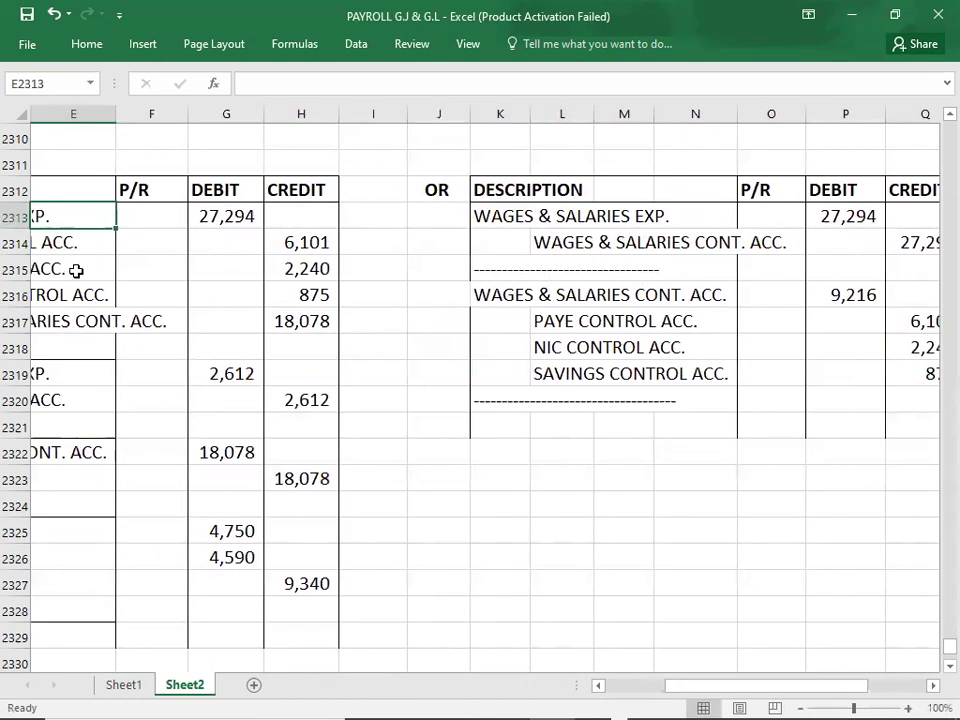
left_click(203, 214)
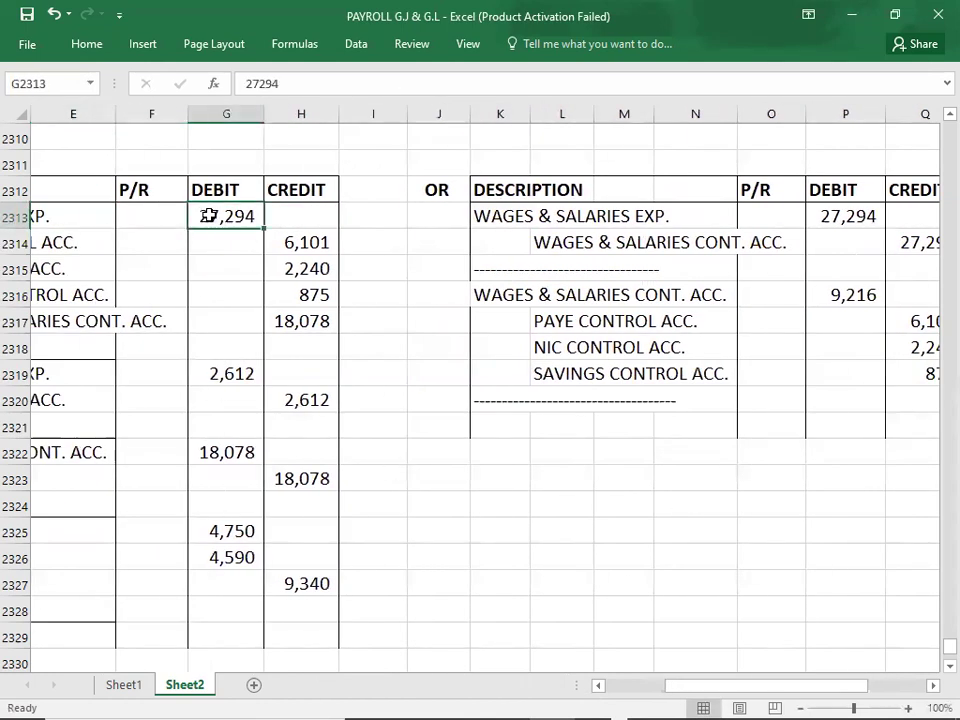
Examine how the control account credit in Q2314 relates to the deductions debit in P2316 of the alternative journal
left_click(855, 213)
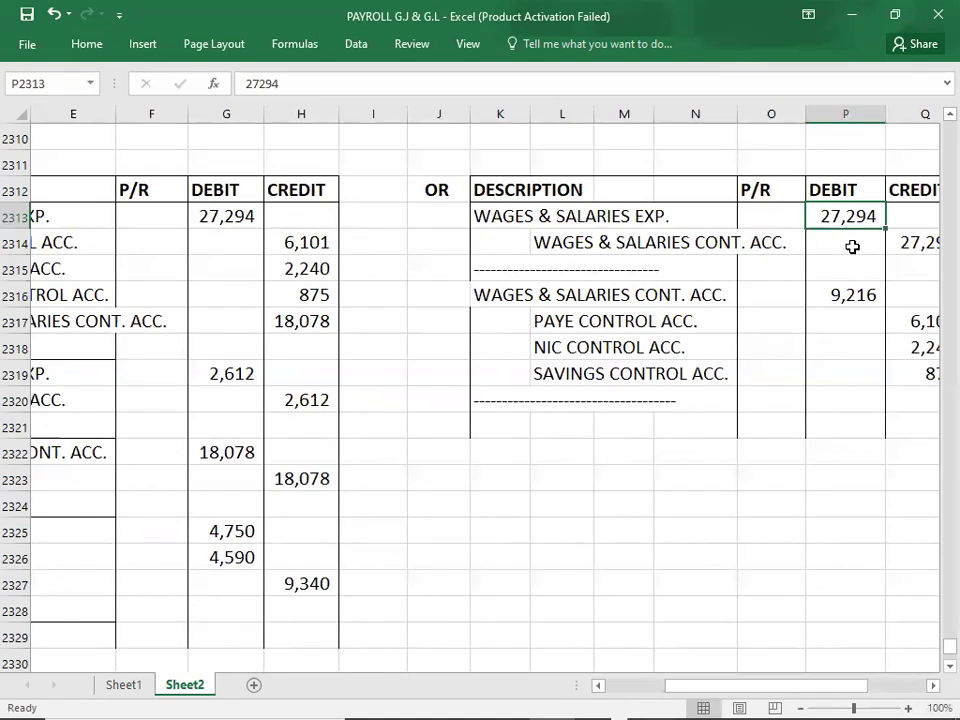
left_click(910, 242)
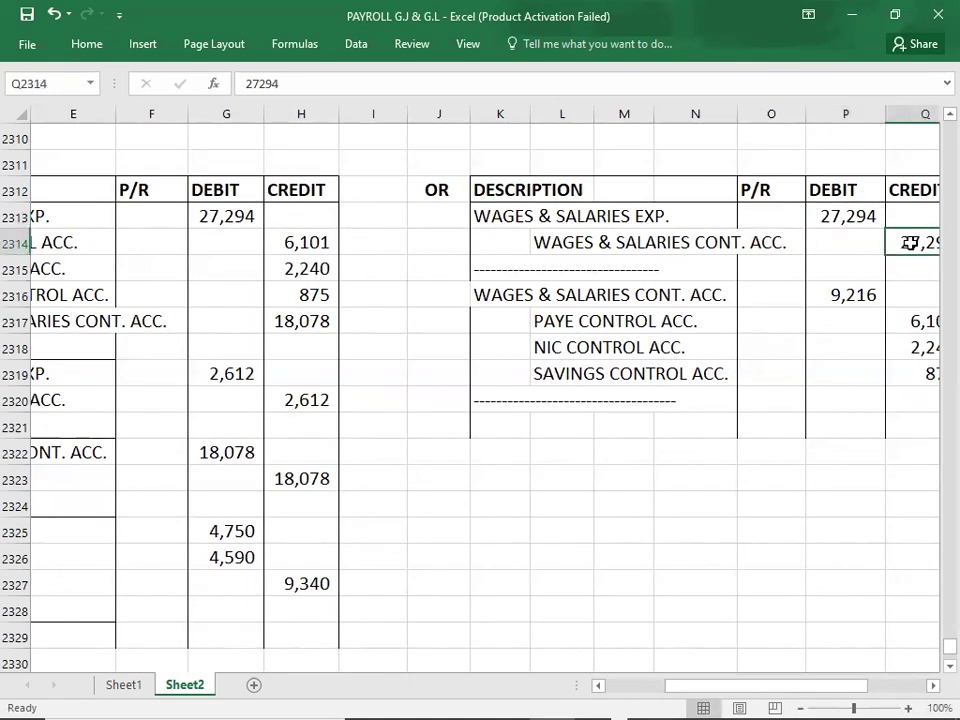
left_click(833, 294)
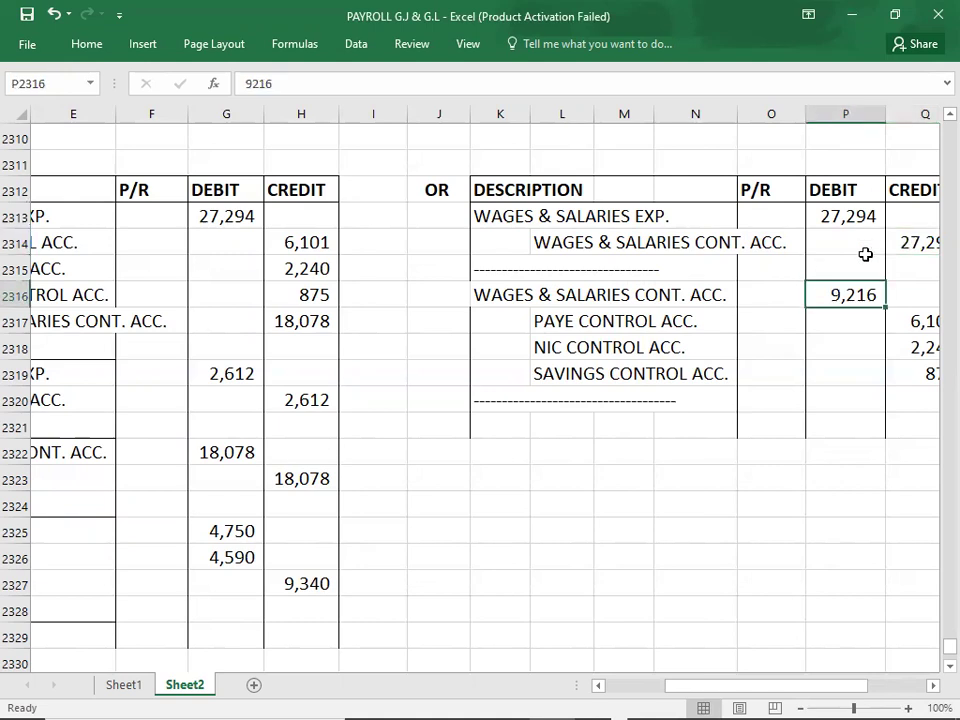
left_click(909, 242)
left_click(851, 295)
left_click(900, 245)
left_click(846, 296)
key("Right")
key("Right")
key("Right")
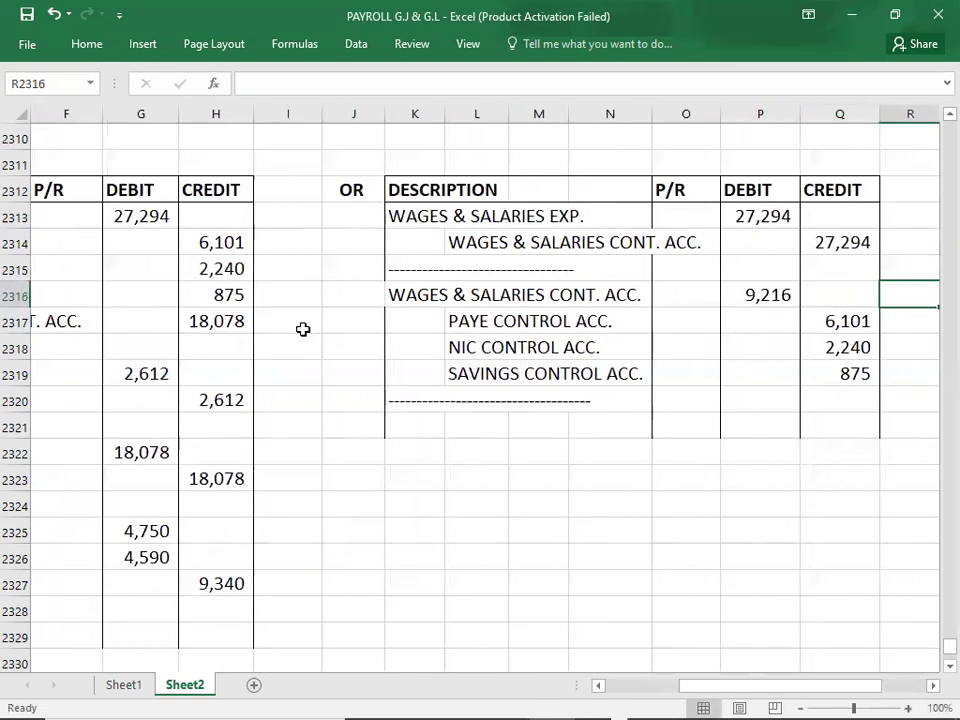
left_click(274, 187)
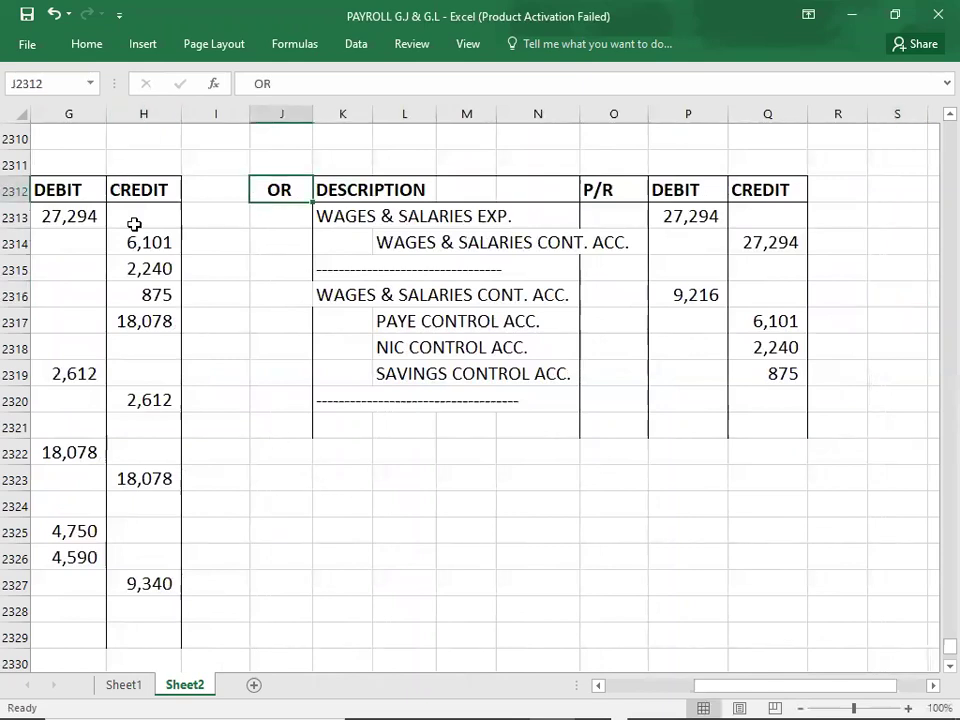
left_click(326, 294)
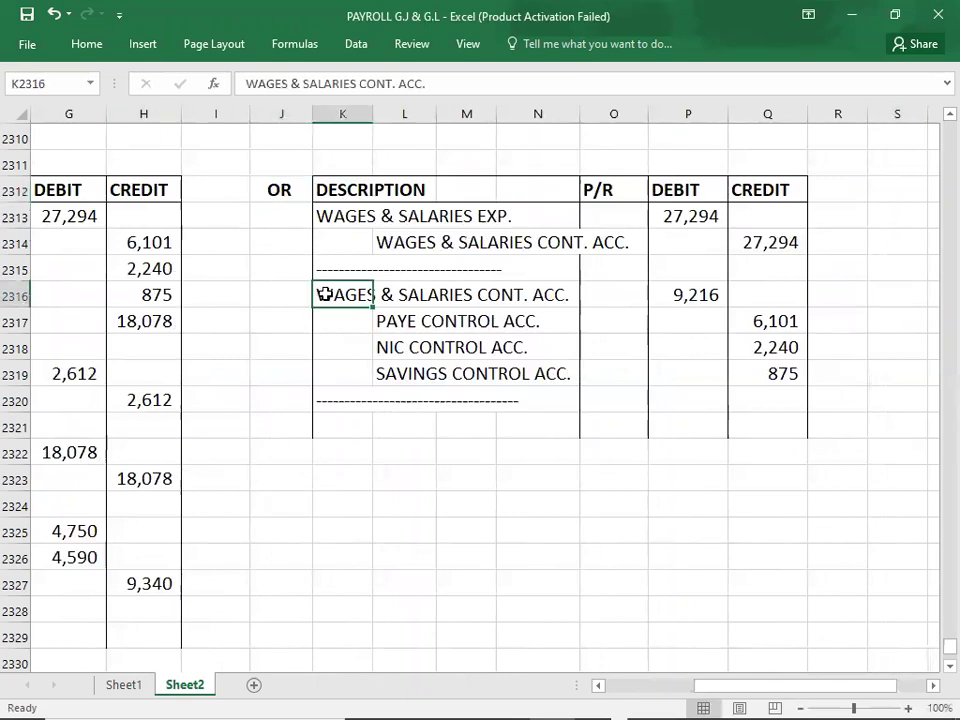
left_click(82, 47)
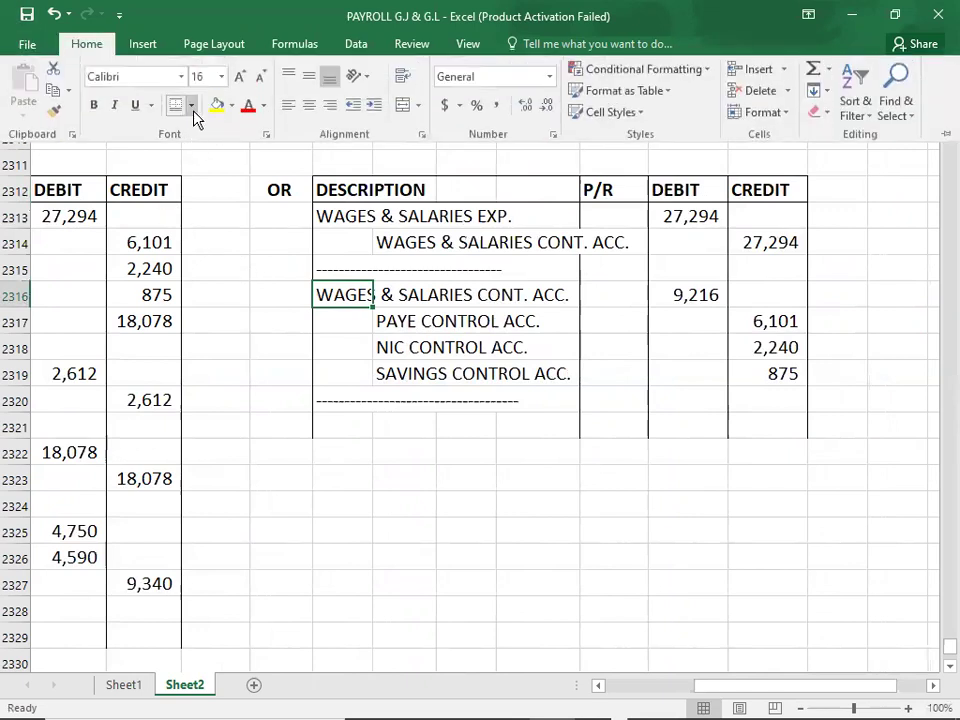
left_click(191, 108)
left_click(182, 195)
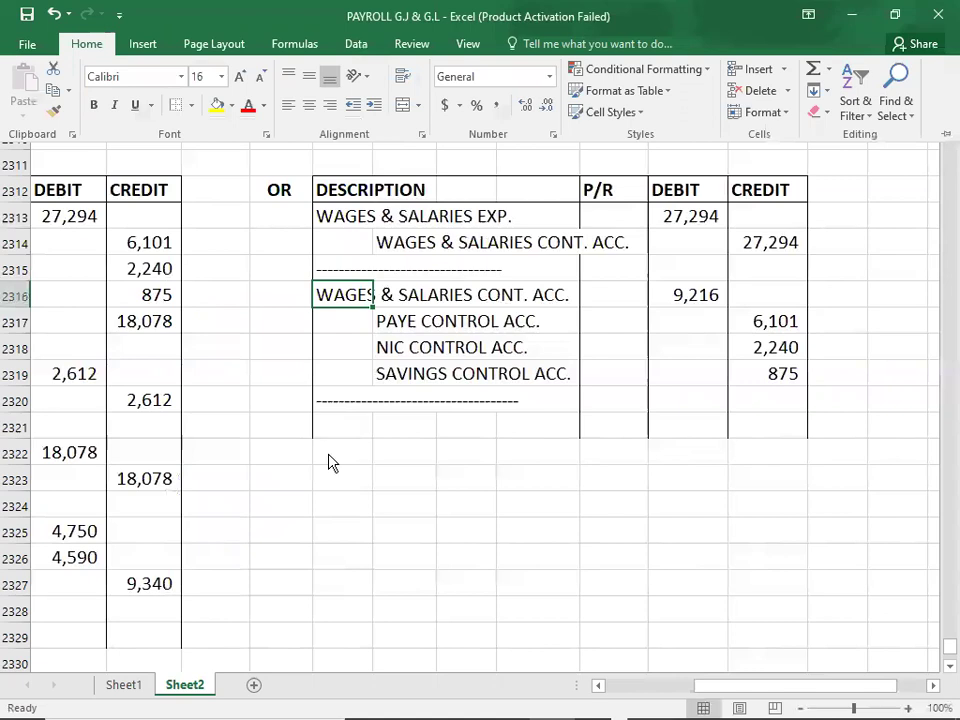
left_click(330, 461)
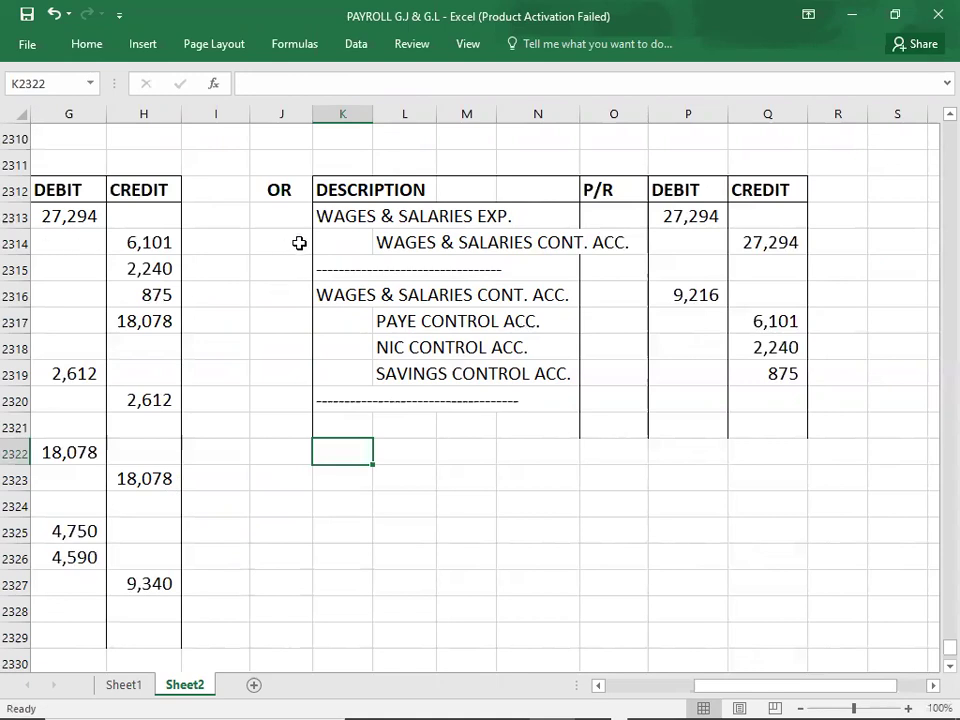
Review the debit and credit account names of the two alternative entries in K2313:L2317
left_click(320, 214)
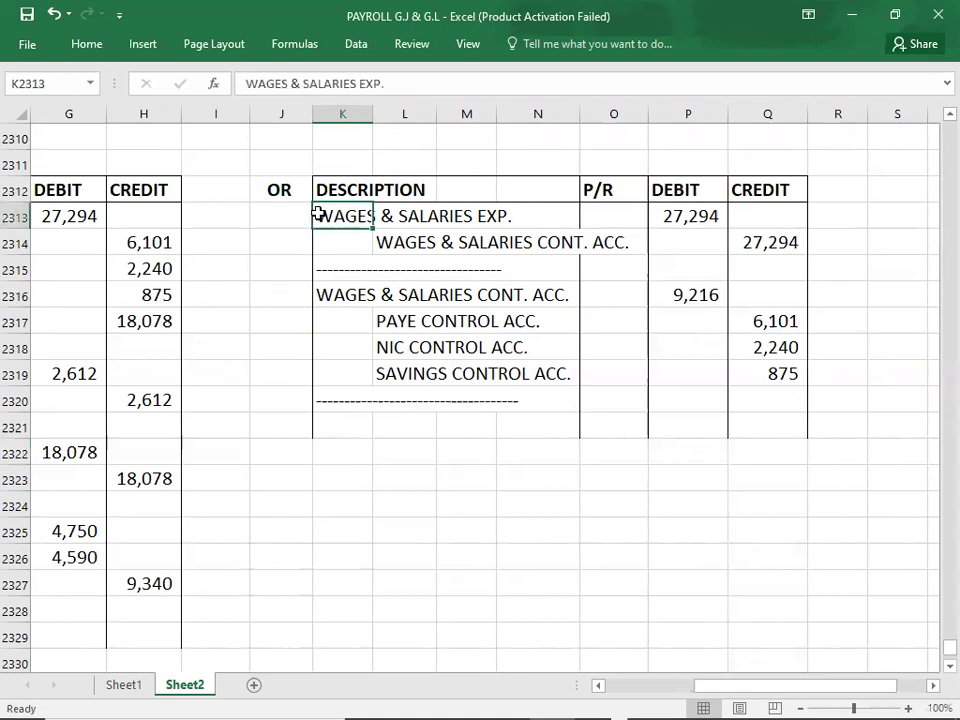
left_click(337, 296)
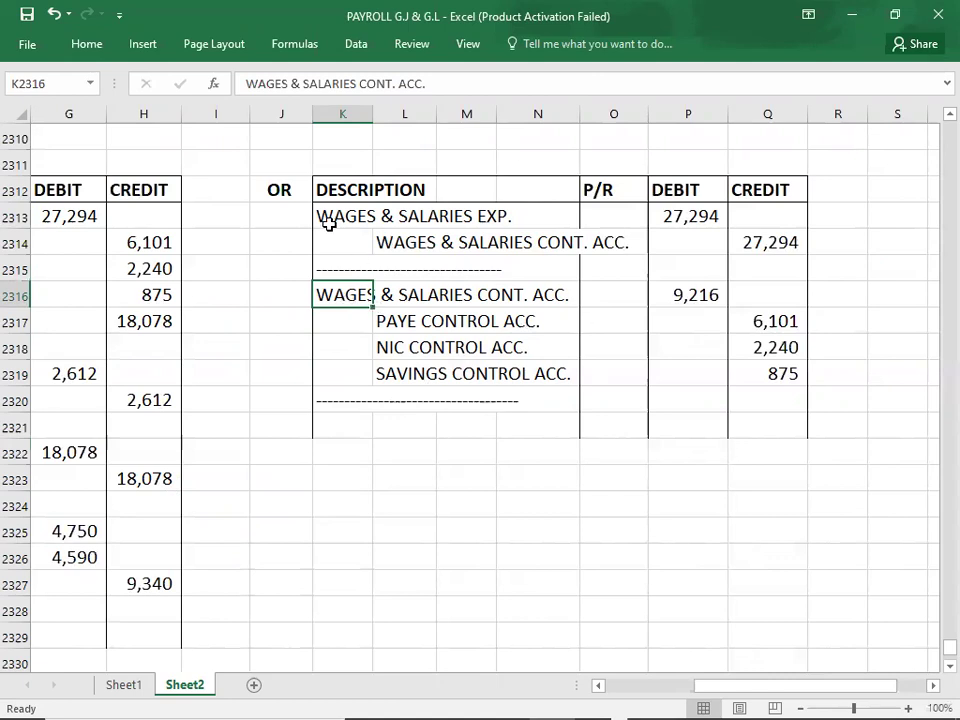
left_click(329, 222)
left_click(471, 249)
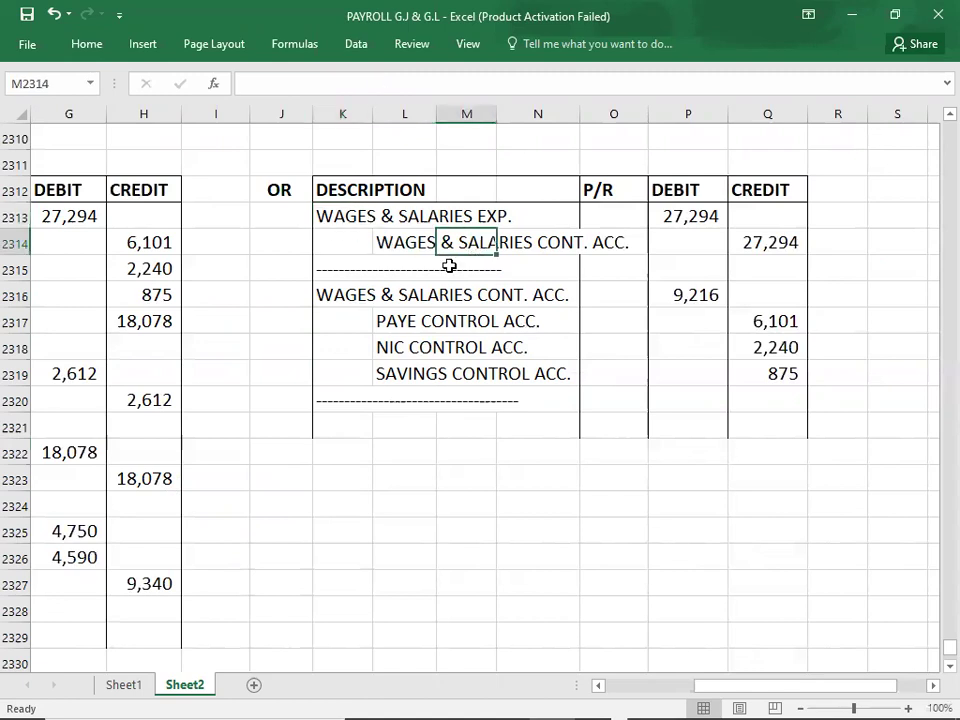
left_click(345, 300)
left_click(400, 318)
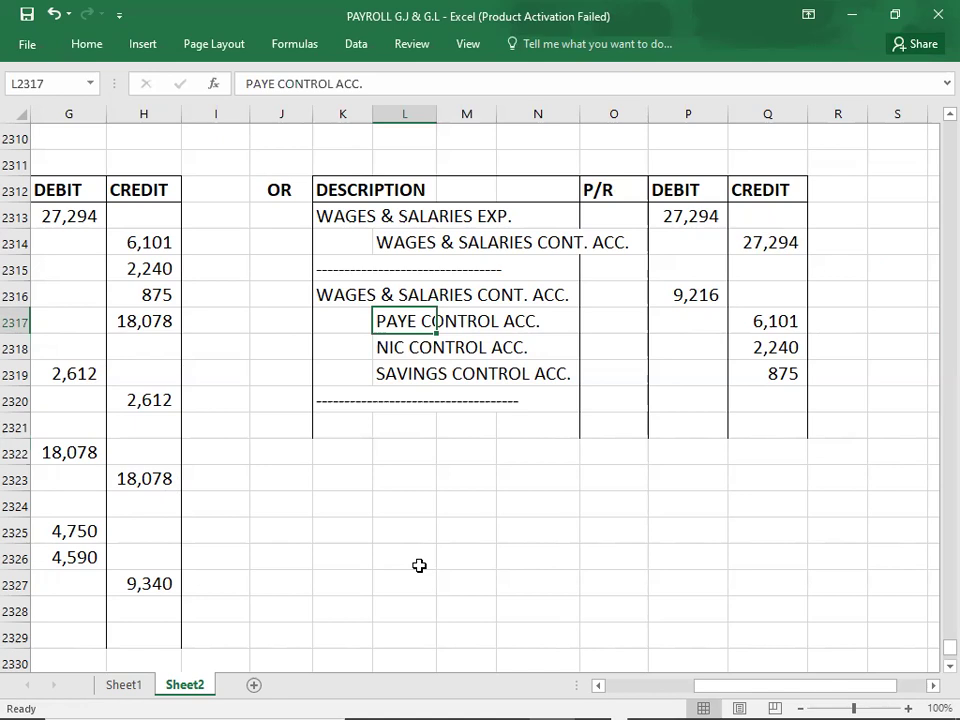
Examine the account lines of the original gross pay entry in column C, down to WAGES & SALARIES CONT. ACC. in C2317
key("Left")
key("Left")
key("Left")
key("Left")
key("Left")
key("Left")
key("Left")
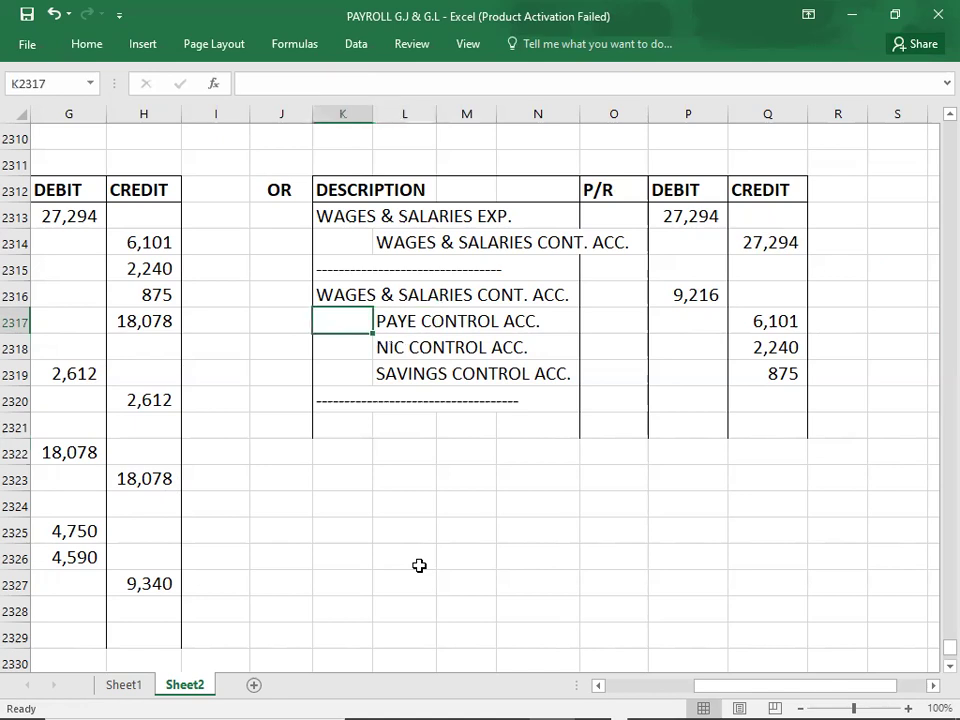
key("Left")
key("Left")
key("Left")
key("Left")
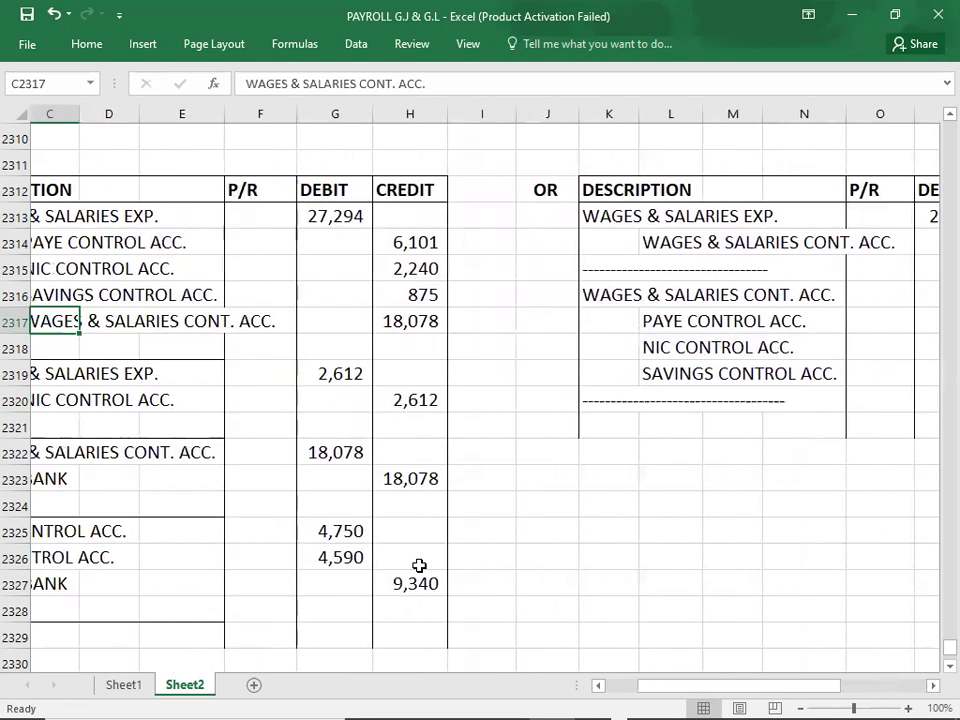
key("Right")
key("Right")
key("Up")
key("Up")
key("Up")
key("Up")
key("Down")
key("Down")
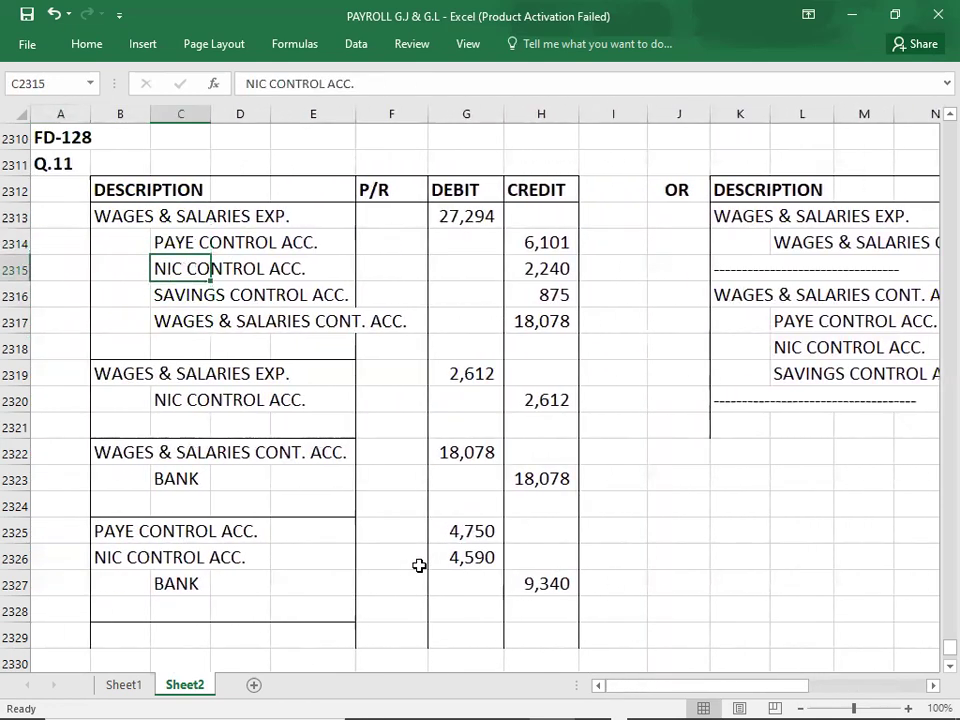
key("Down")
key("Down")
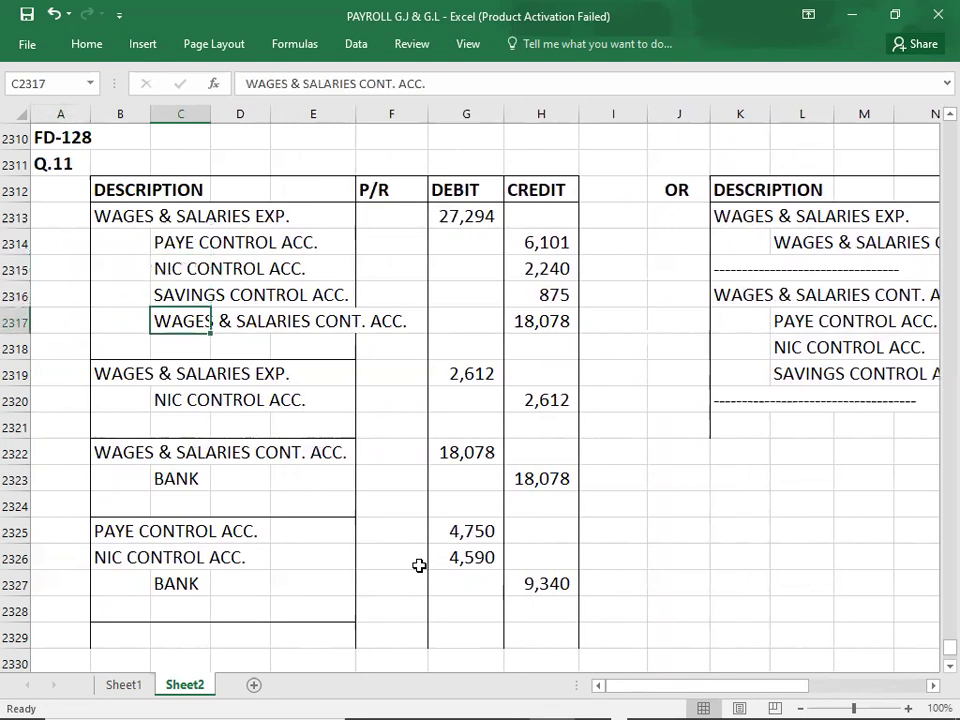
key("Right")
key("Right")
key("Right")
key("Right")
key("Right")
key("Right")
key("Right")
key("Right")
key("Right")
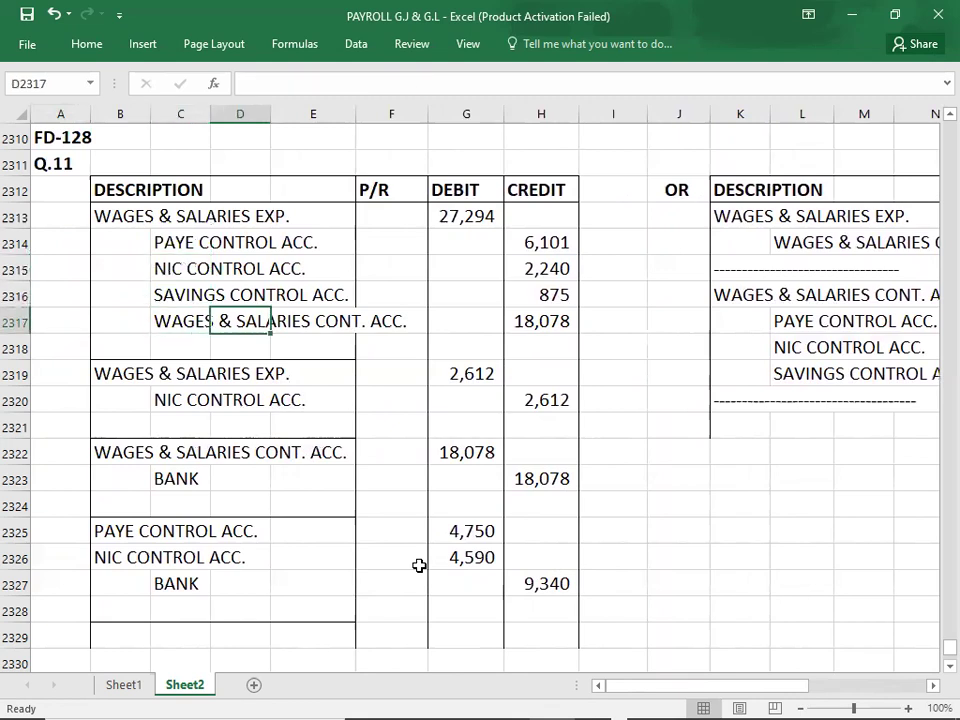
key("Right")
key("Right")
key("Right")
key("Right")
key("Right")
key("Right")
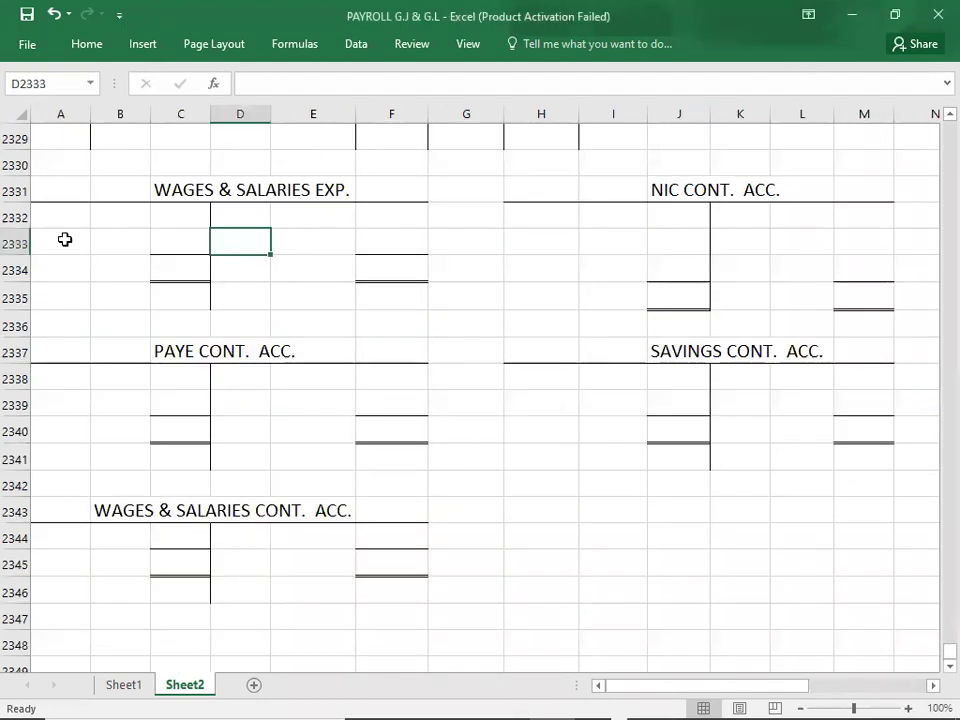
Check question 11 in Acrobat Reader and enter the PAYE CONT. ACC. opening balance in Excel as B/D 2782 in E2338:F2338
key("alt+Tab")
key("alt+Tab")
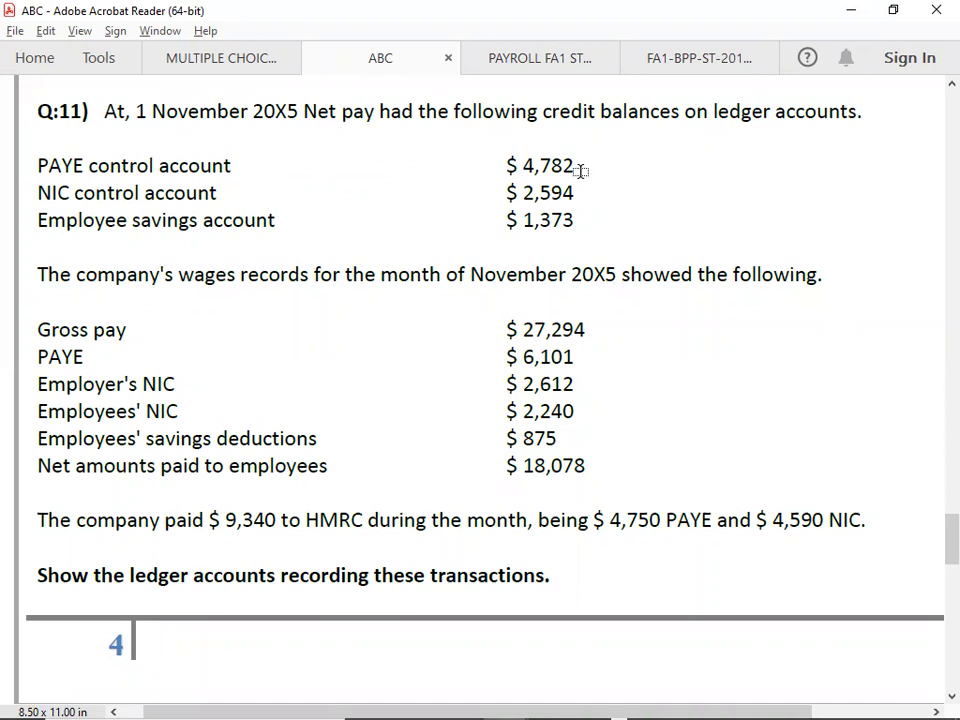
key("alt")
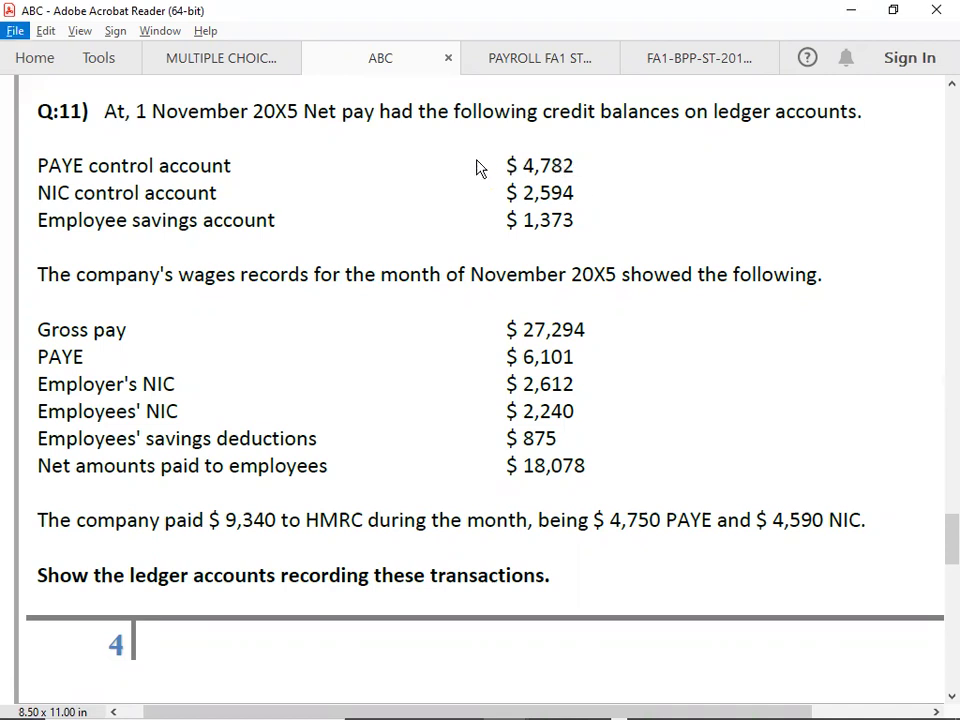
key("alt+Tab")
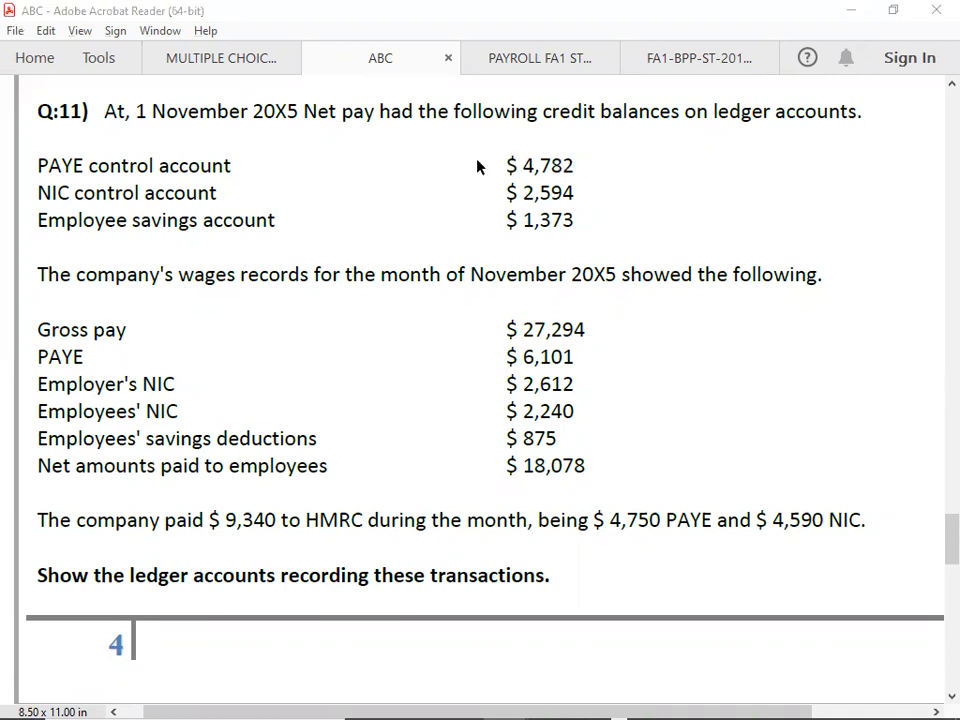
key("Right")
key("Right")
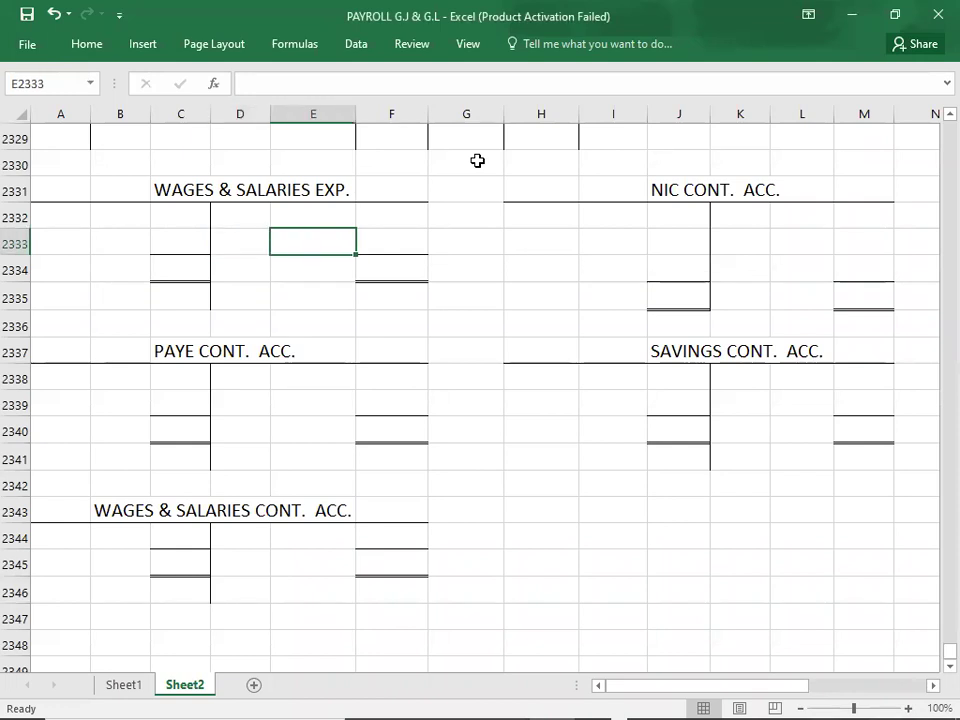
key("Down")
key("Down")
key("Down")
key("Down")
key("Down")
key("Left")
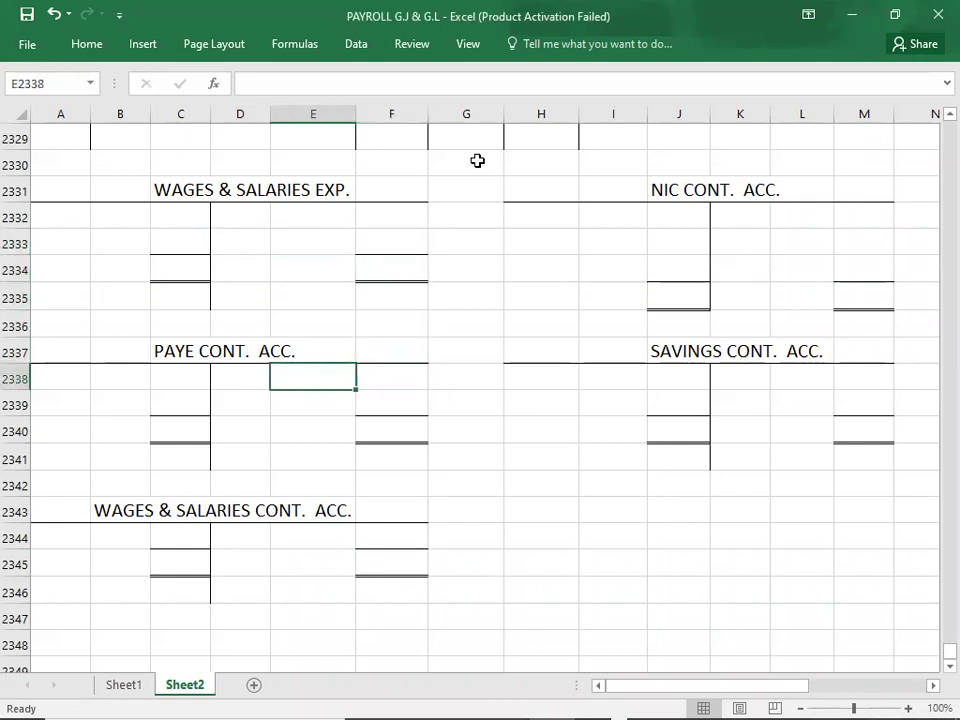
type("B/D")
key("Right")
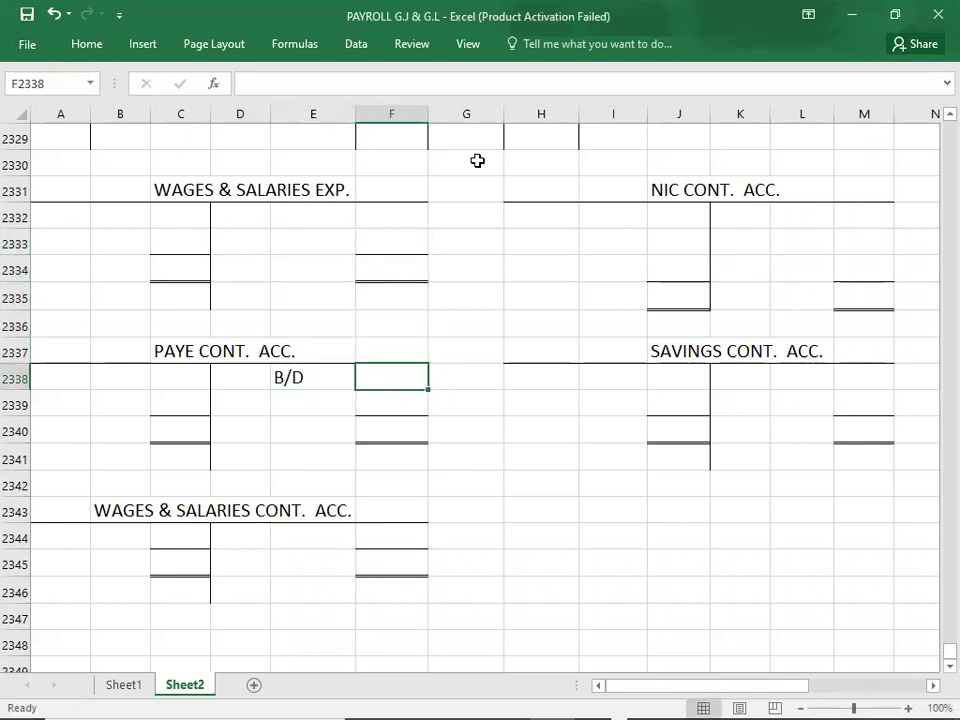
key("alt+Tab")
type("2782")
key("Return")
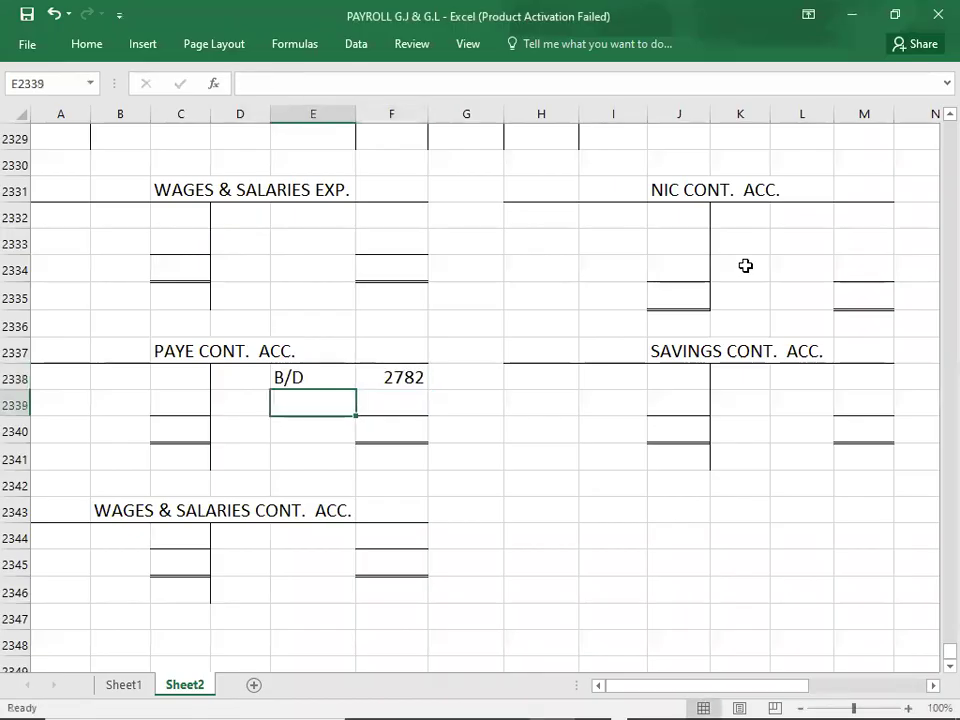
Check the NIC balance in Acrobat Reader and enter the NIC CONT. ACC. opening balance in Excel as B/D 2594 in L2332:M2332
key("alt+Tab")
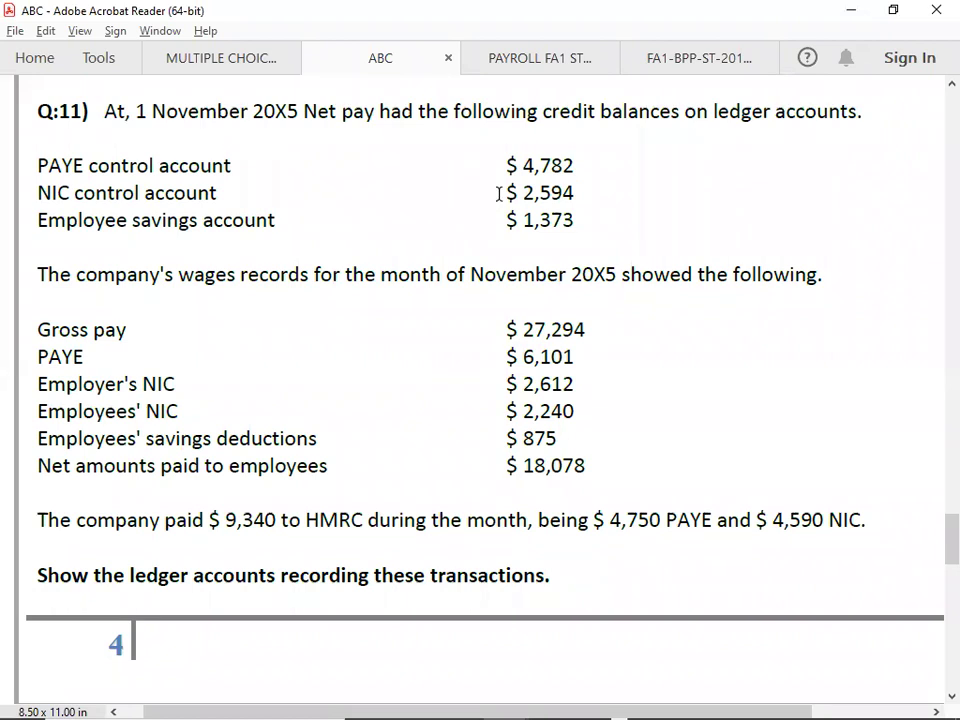
key("alt+Tab")
key("Right")
key("Right")
key("Right")
key("Right")
key("Right")
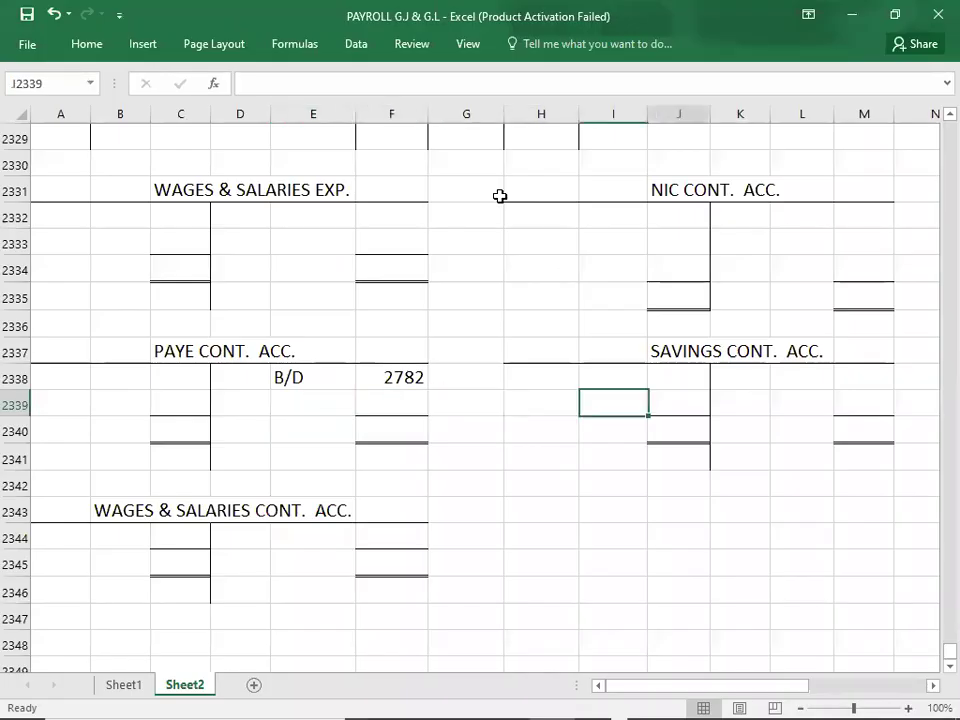
key("Right")
key("Right")
key("Up")
key("Up")
key("Up")
key("Up")
key("Up")
key("Up")
key("Up")
type("B/D")
key("Tab")
type("2594")
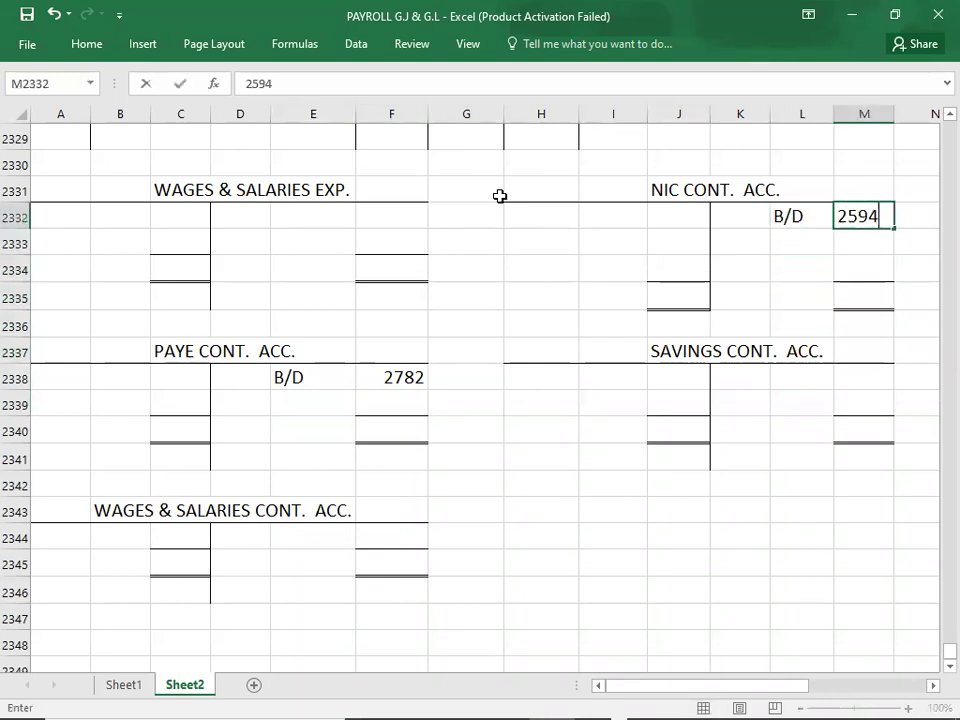
key("Return")
Check the employee savings balance in Acrobat Reader and enter the SAVINGS CONT. ACC. opening balance in Excel as B/D 1373 in L2338:M2338
key("alt+Tab")
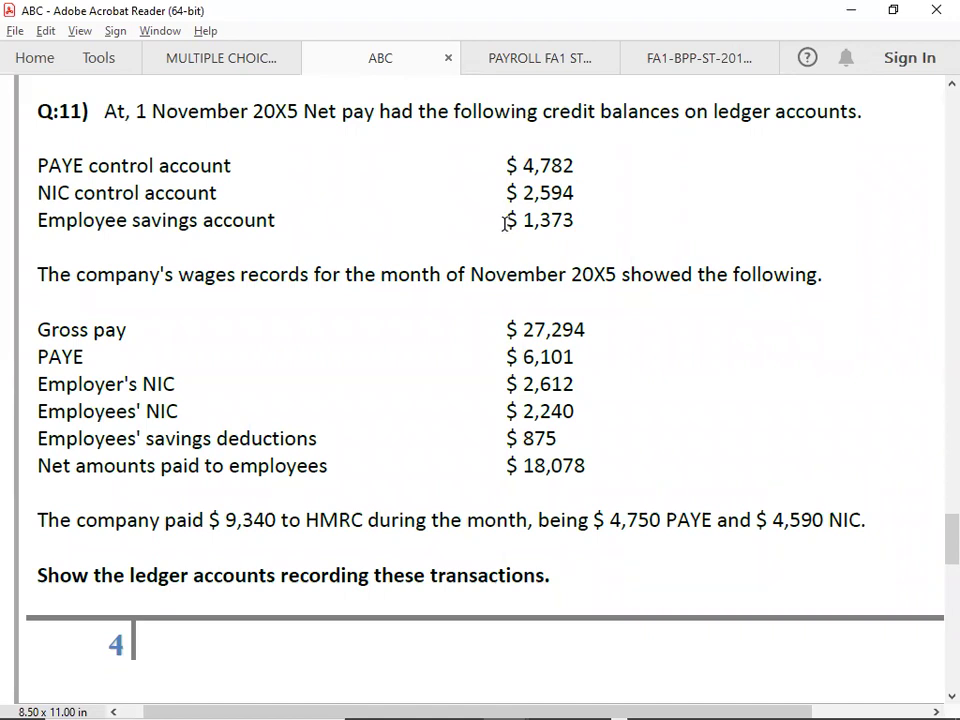
key("alt+Tab")
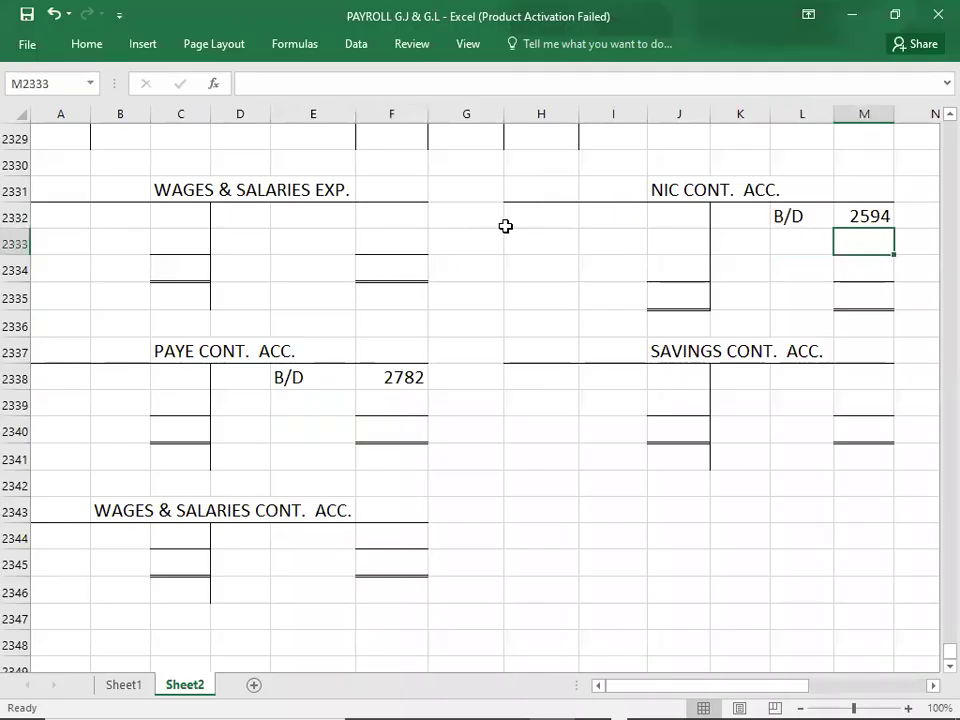
scroll(505, 226, "right", 1)
key("Down")
key("Down")
key("Down")
key("Down")
key("Down")
key("Left")
type("B/D")
key("Tab")
type("137")
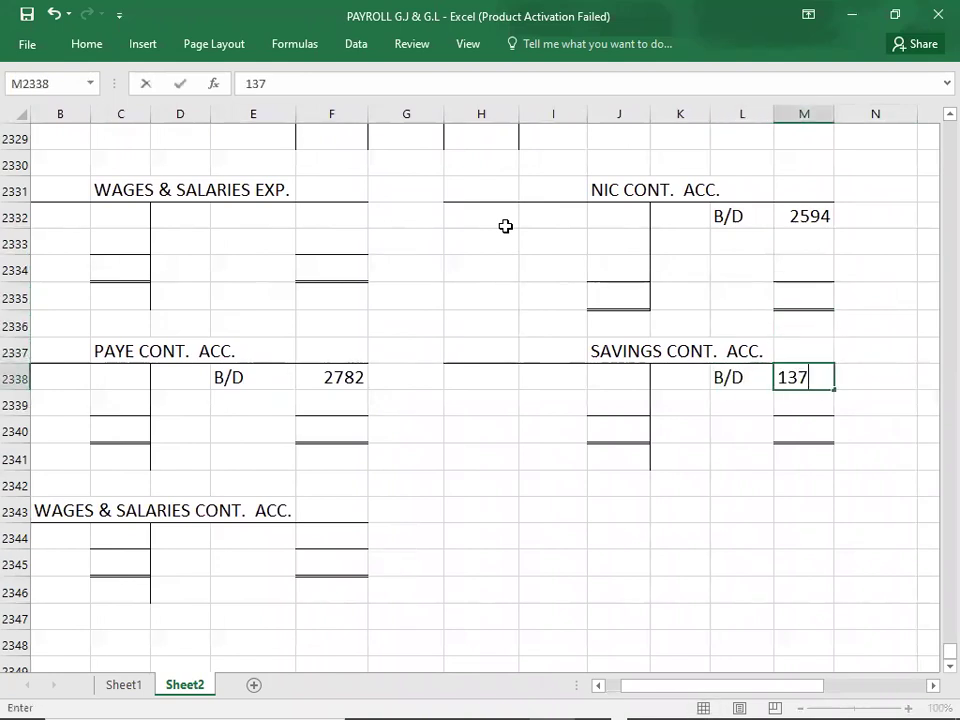
key("Left")
key("Left")
key("Left")
key("Left")
key("Left")
key("Left")
key("Left")
key("Left")
key("Left")
key("Left")
key("Left")
key("Left")
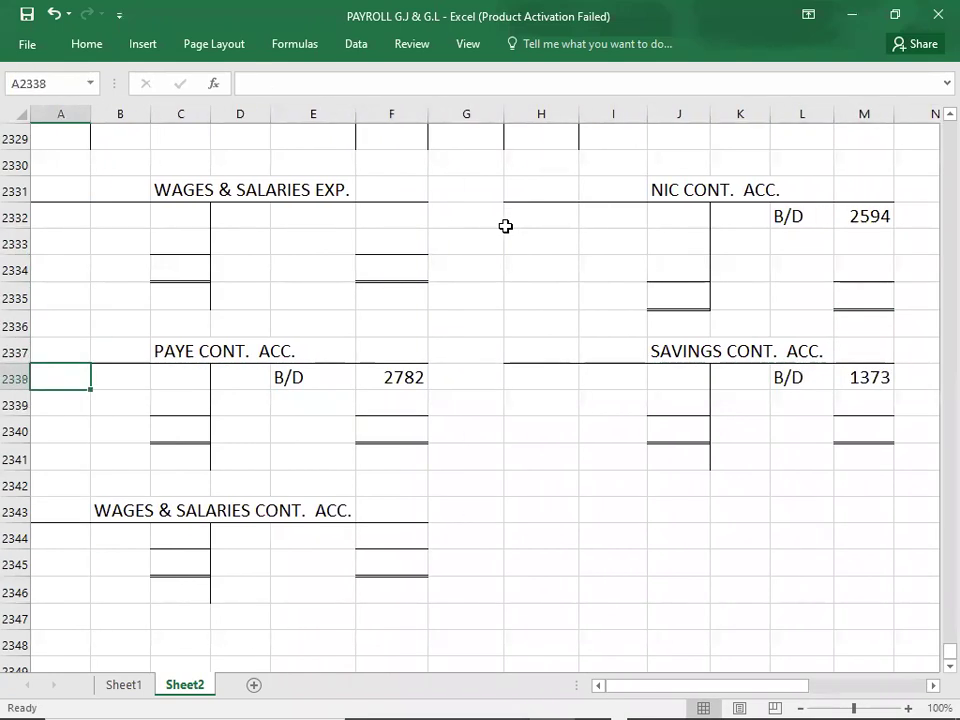
key("Up")
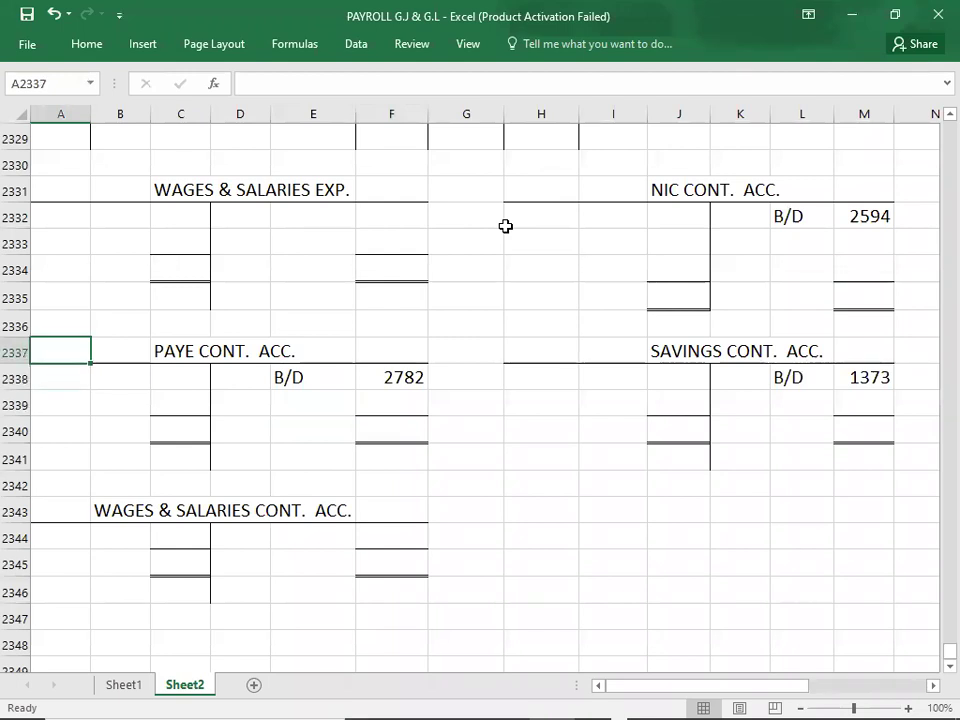
Recheck the PAYE control balance in Acrobat Reader and correct the PAYE CONT. ACC. opening balance in F2338 of the Excel sheet to 4782
key("alt+Tab")
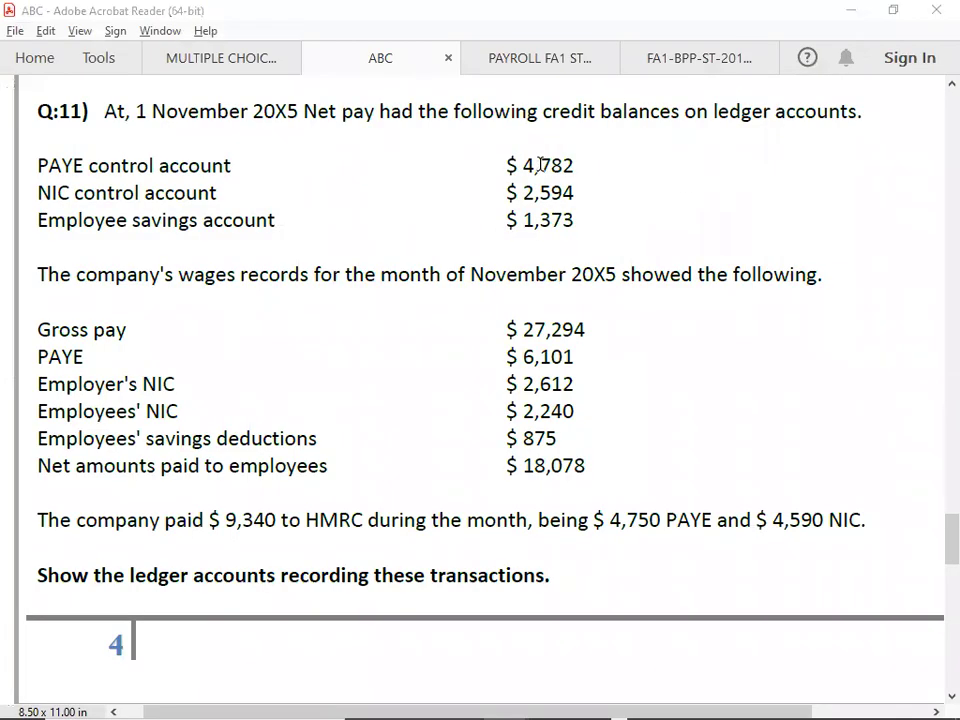
key("alt+Tab")
left_click(404, 378)
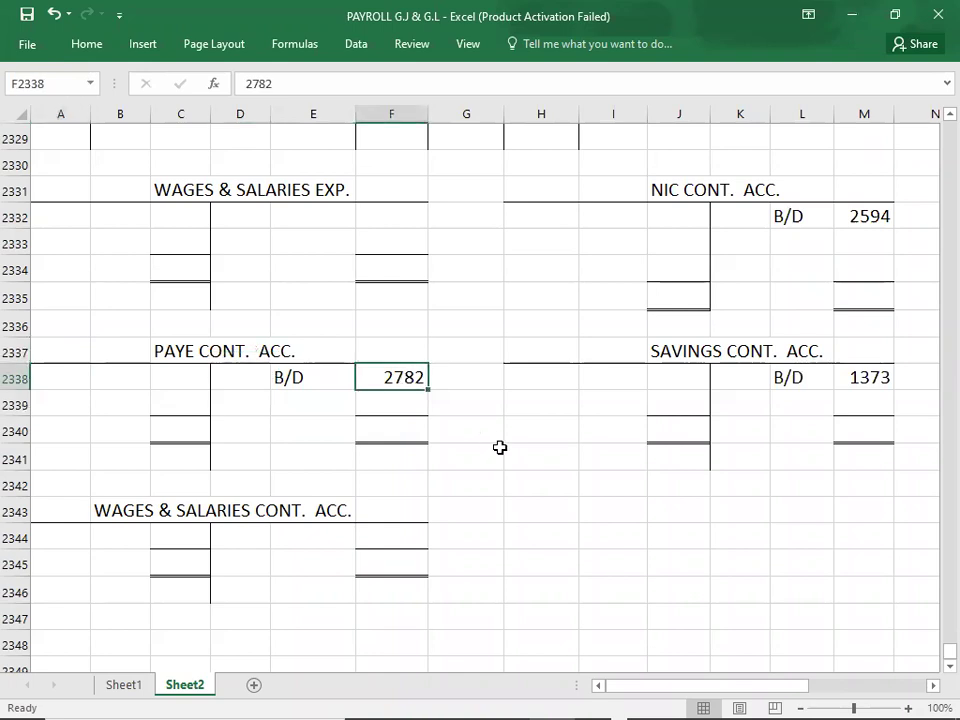
type("4782")
key("Return")
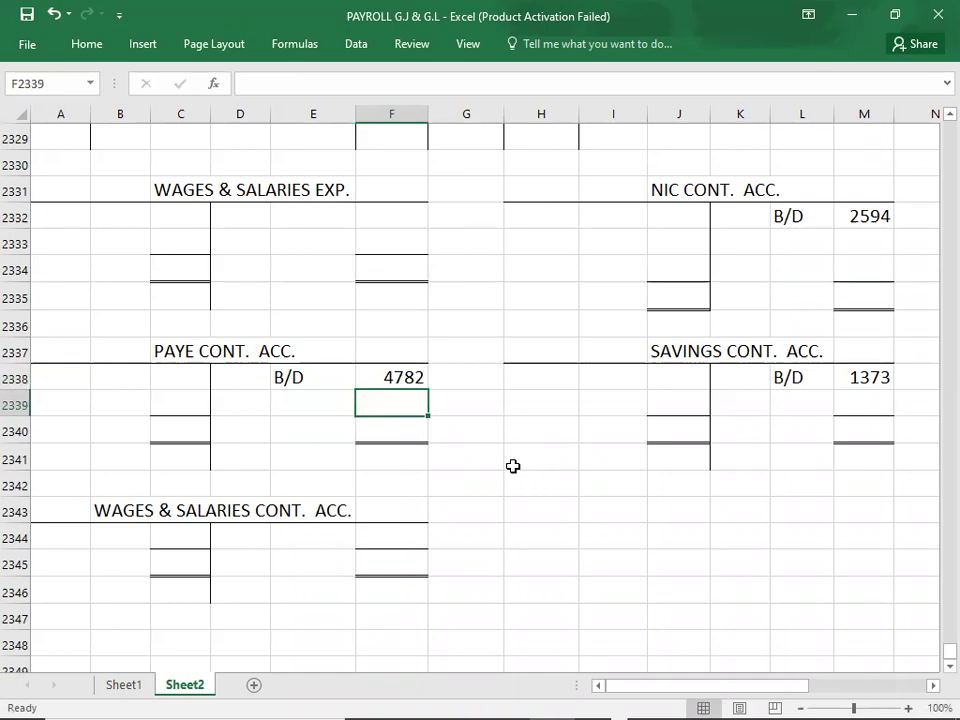
Post the gross pay debit from journal cell G2313 to the debit side of WAGES & SALARIES EXP. as 27294 in C2332
key("Up")
key("Up")
key("Up")
key("Up")
key("Up")
key("Up")
key("Up")
key("Up")
key("Up")
key("Up")
key("Up")
key("Up")
key("Up")
key("Up")
key("Up")
key("Up")
key("Up")
key("Up")
key("Up")
key("Up")
key("Up")
key("Up")
key("Up")
key("Up")
key("Up")
key("Up")
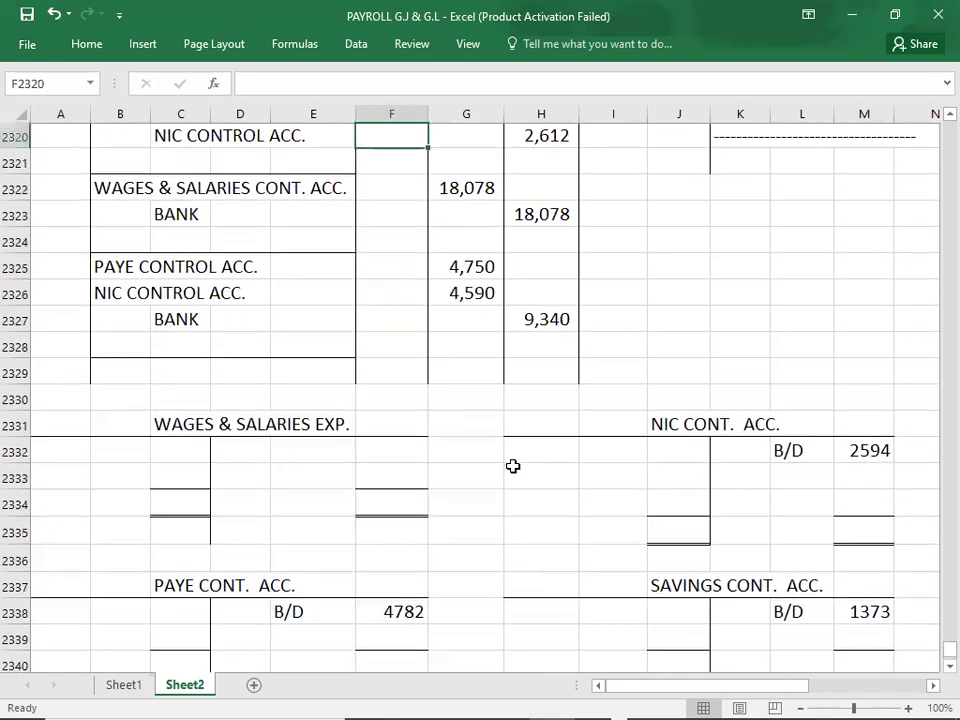
key("Up")
key("Up")
key("Down")
key("Down")
key("Right")
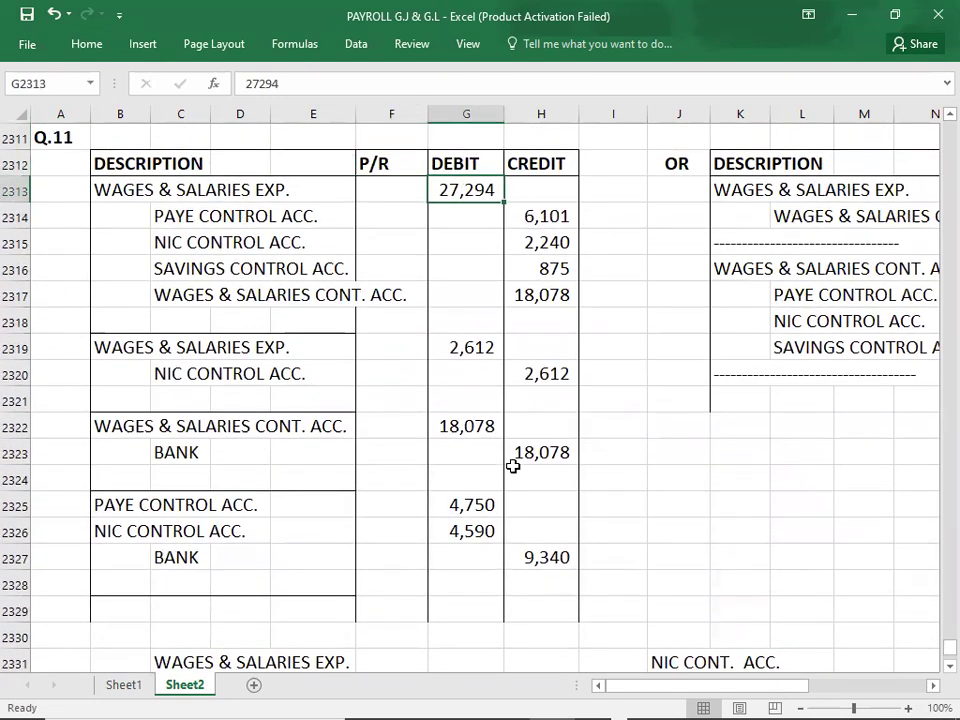
key("Down")
key("Down")
key("Down")
key("Down")
key("Down")
key("Down")
key("Down")
key("Down")
key("Down")
key("Down")
key("Down")
key("Down")
key("Down")
key("Down")
key("Down")
key("Down")
key("Down")
key("Down")
key("Down")
key("Down")
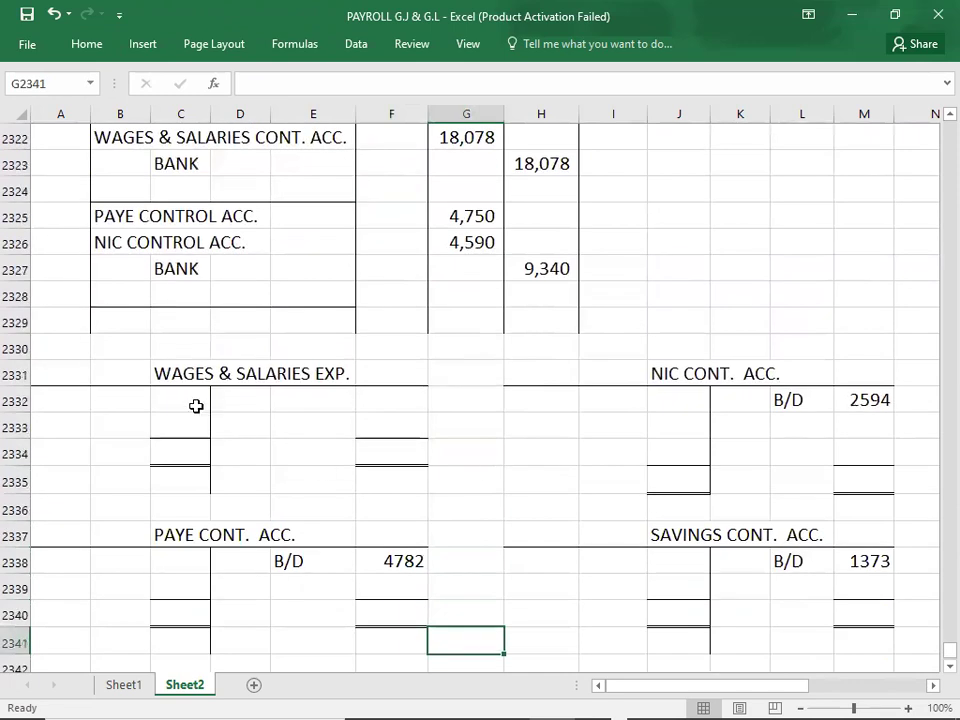
left_click(196, 406)
type("27294")
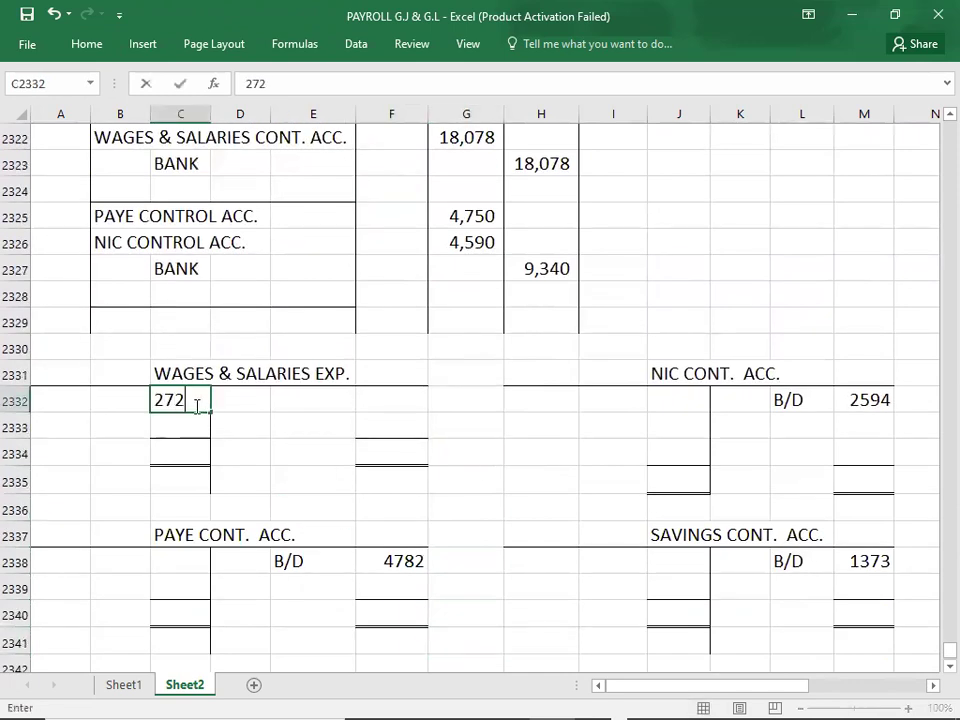
key("Return")
Post the PAYE credit from journal cell H2314 to the credit side of PAYE CONT. ACC. as 6101 in F2339
key("Up")
key("Up")
key("Up")
key("Up")
key("Up")
key("Up")
key("Up")
key("Up")
key("Up")
key("Up")
key("Up")
key("Up")
key("Up")
key("Up")
key("Up")
key("Up")
key("Up")
key("Up")
key("Up")
key("Up")
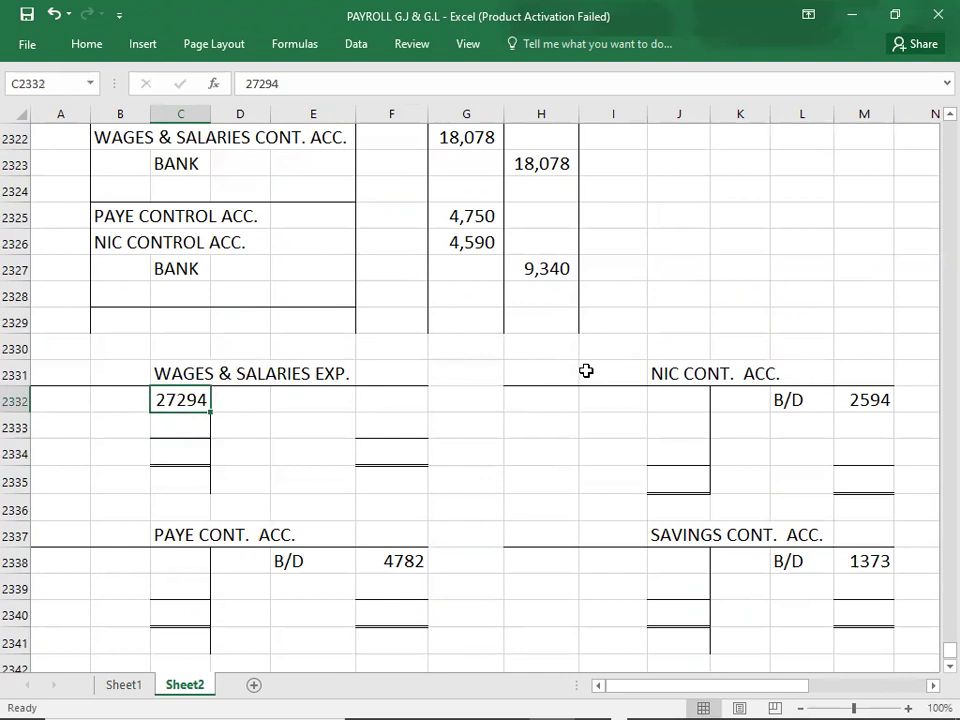
key("Right")
key("Right")
key("Right")
key("Right")
key("Right")
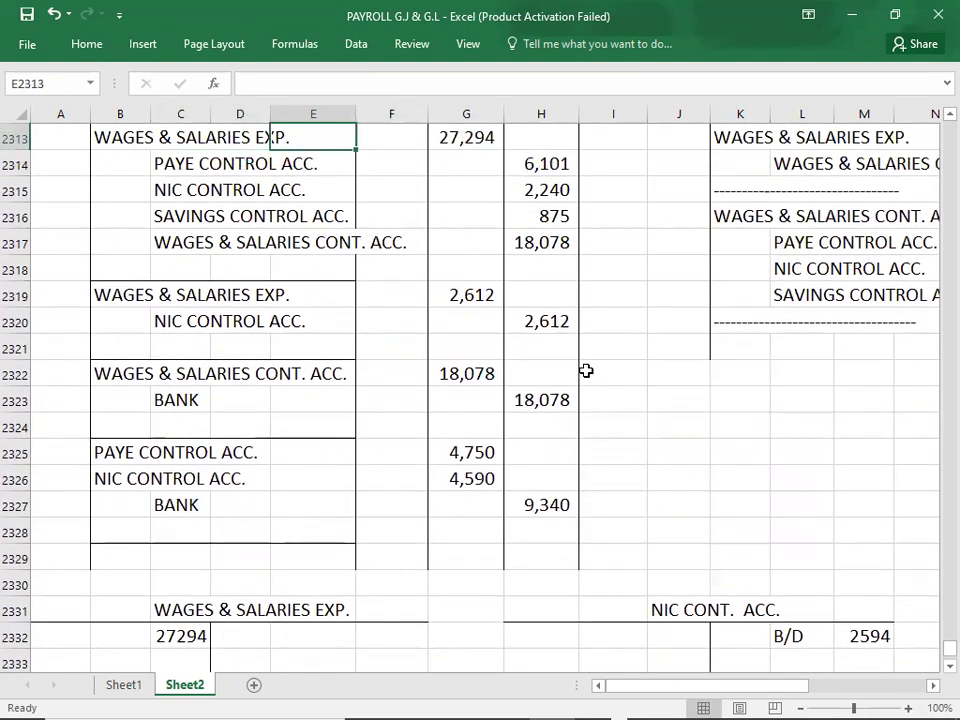
key("Down")
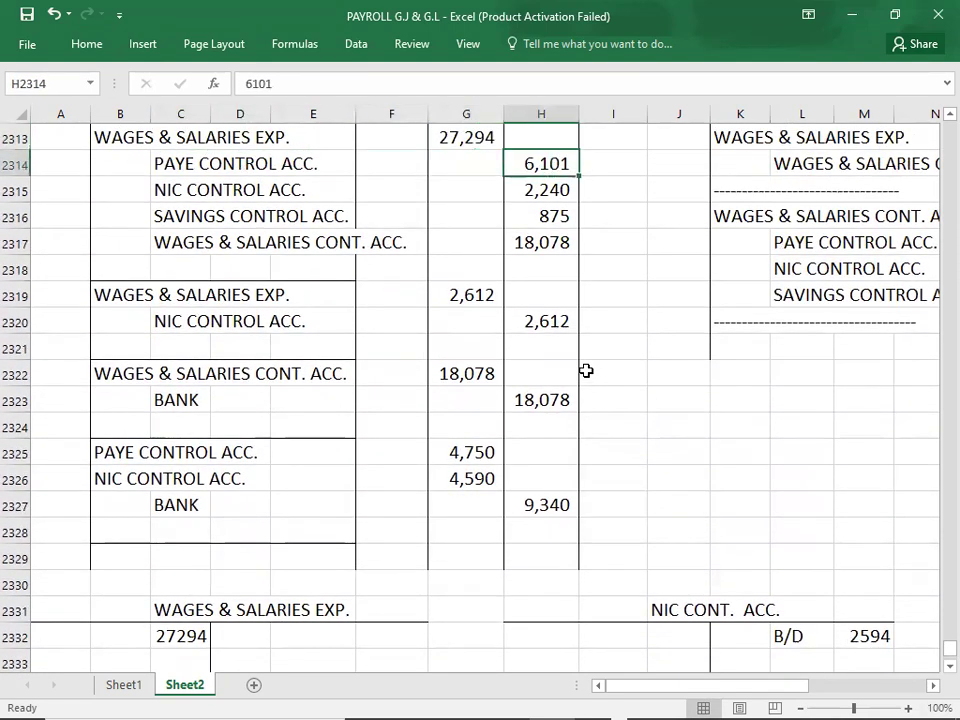
key("Down")
key("Down")
key("Down")
key("Down")
key("Down")
key("Down")
key("Down")
key("Down")
key("Down")
key("Down")
key("Down")
key("Down")
key("Down")
key("Down")
key("Down")
key("Down")
key("Down")
key("Down")
key("Down")
key("Down")
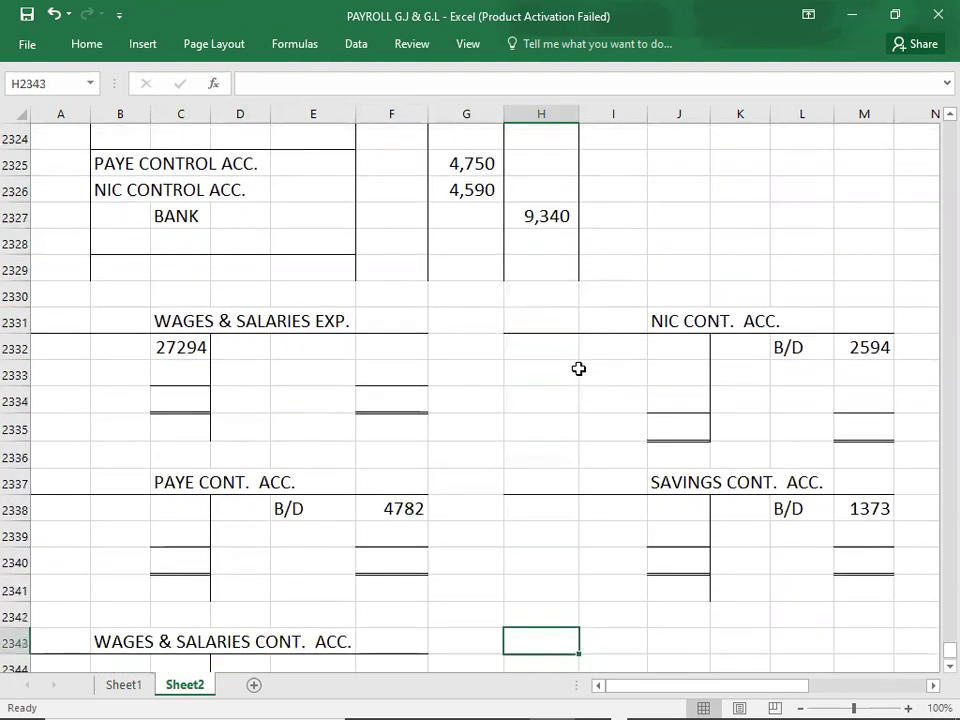
left_click(404, 525)
type("6101")
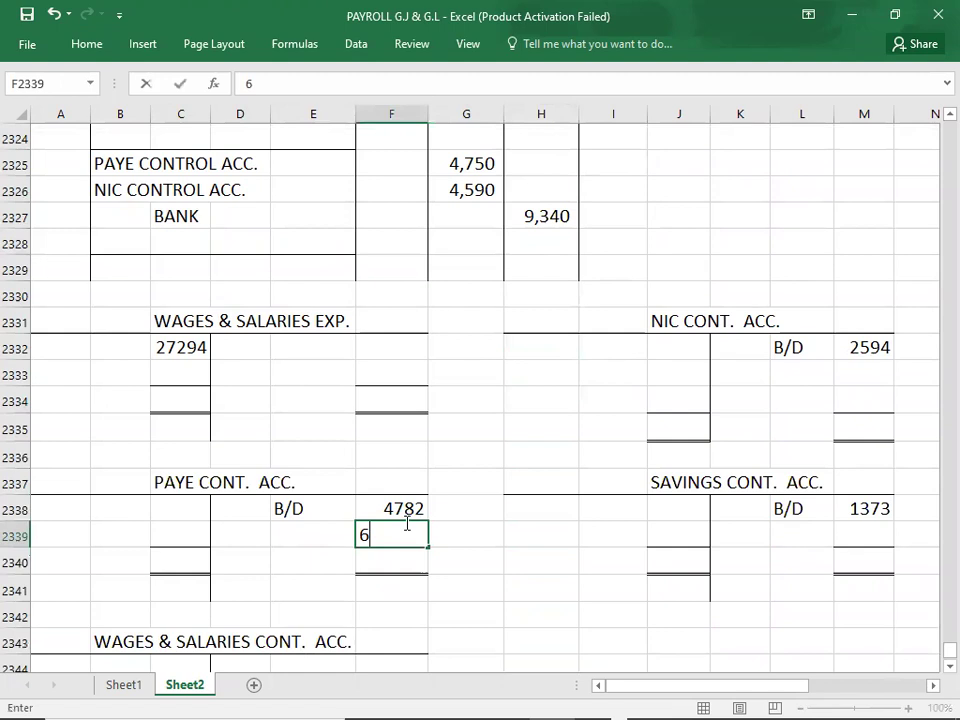
key("Return")
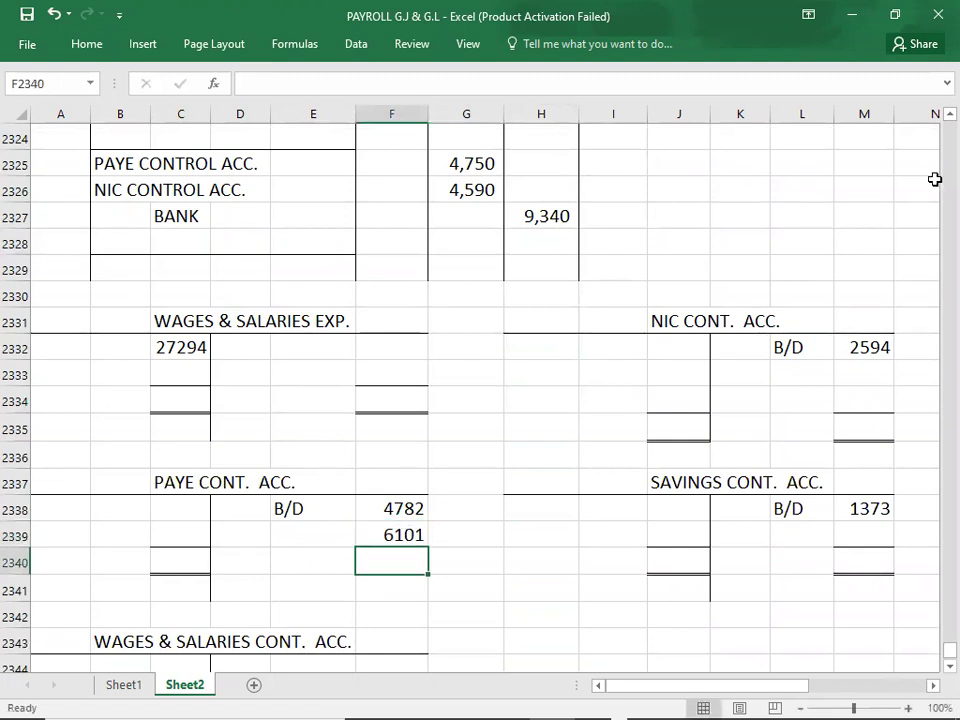
Post the NIC credit from journal cell H2315 to the credit side of NIC CONT. ACC. as 2240 in M2333
key("Up")
key("Up")
key("Up")
key("Up")
key("Up")
key("Up")
key("Up")
key("Up")
key("Up")
key("Up")
key("Up")
key("Up")
key("Up")
key("Up")
key("Up")
key("Up")
key("Up")
key("Up")
key("Up")
key("Up")
key("Down")
key("Down")
key("Down")
key("Down")
key("Down")
key("Right")
key("Right")
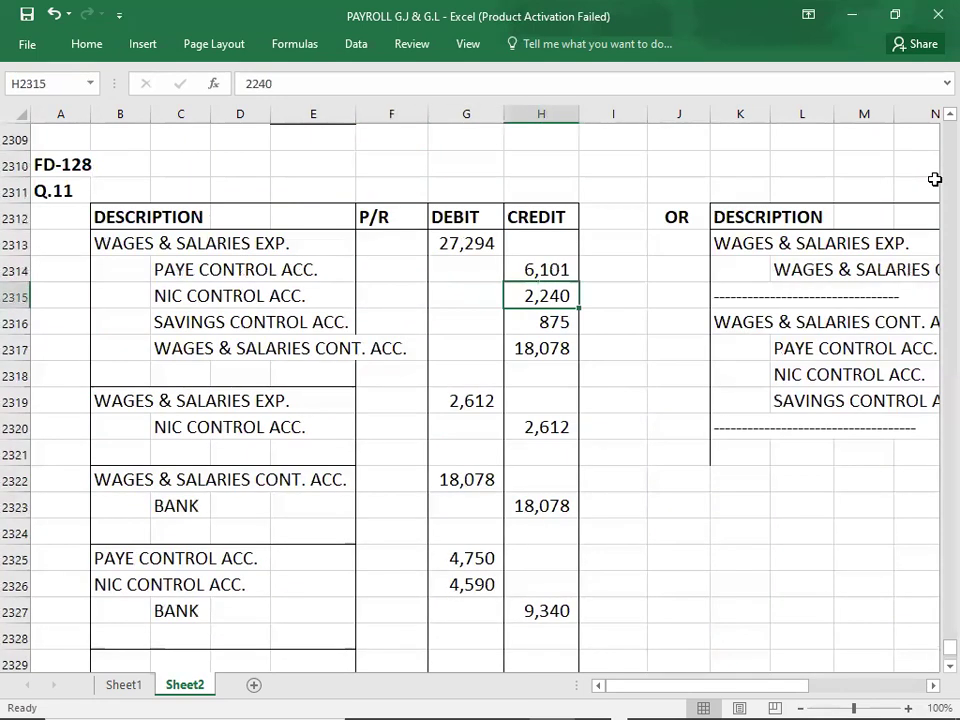
key("Down")
key("Down")
key("Down")
key("Down")
key("Down")
key("Down")
key("Down")
key("Down")
key("Down")
key("Down")
key("Down")
key("Down")
key("Down")
key("Down")
key("Down")
key("Down")
key("Down")
key("Down")
key("Down")
key("Down")
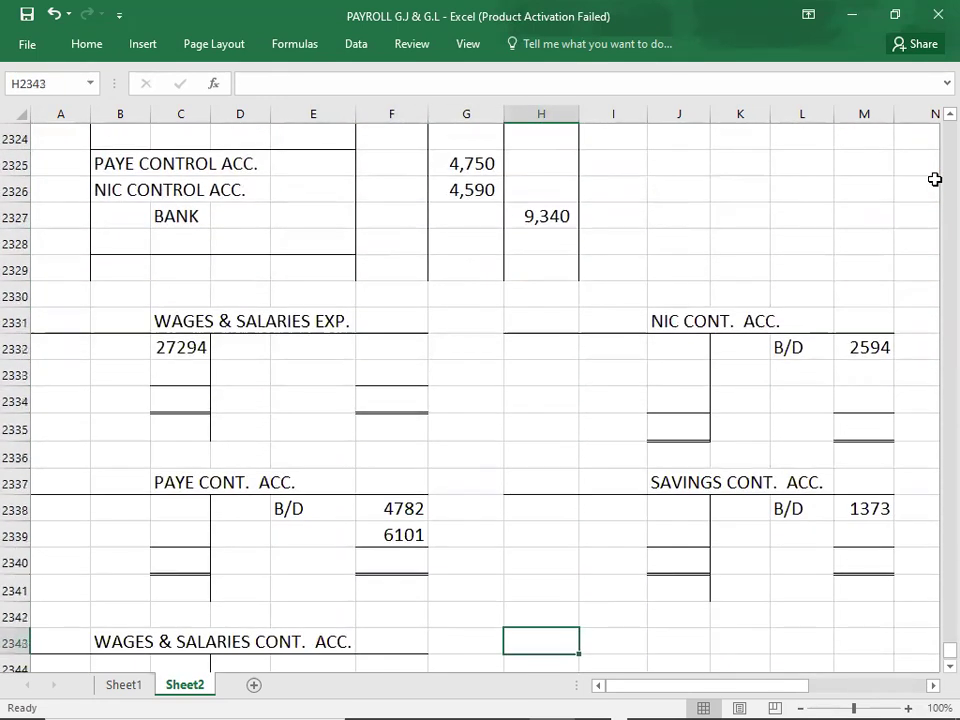
left_click(874, 377)
type("2240")
key("Return")
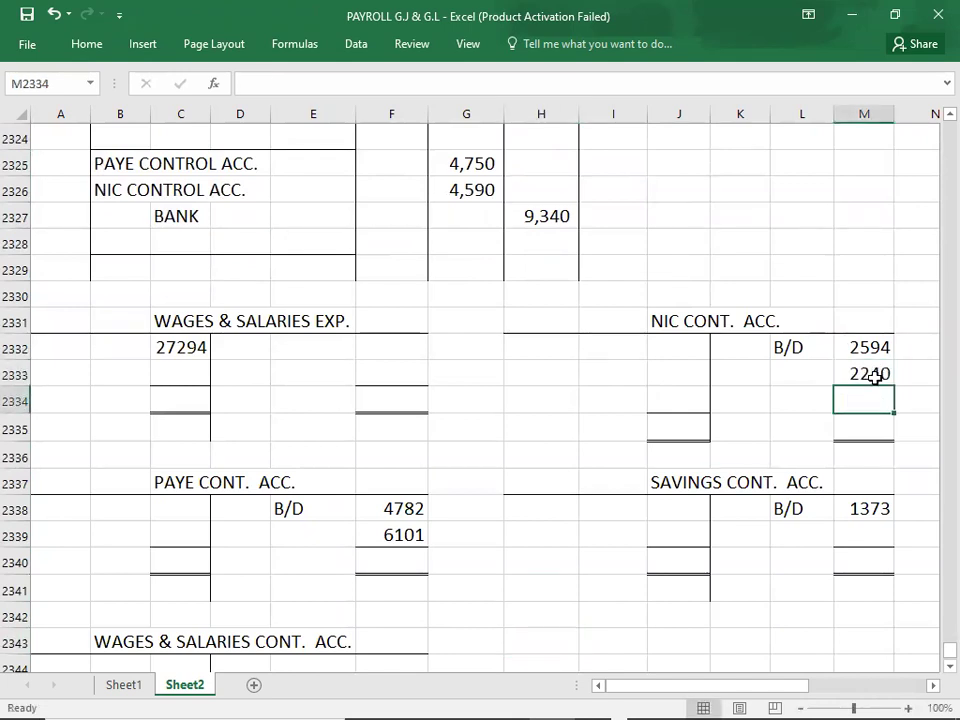
Post the savings credit from journal cell H2316 to the credit side of SAVINGS CONT. ACC. as 875 in M2339
key("Up")
key("Up")
key("Up")
key("Up")
key("Up")
key("Up")
key("Up")
key("Up")
key("Up")
key("Up")
key("Up")
key("Up")
key("Up")
key("Up")
key("Up")
key("Up")
key("Up")
key("Up")
key("Up")
key("Up")
key("Left")
key("Left")
key("Left")
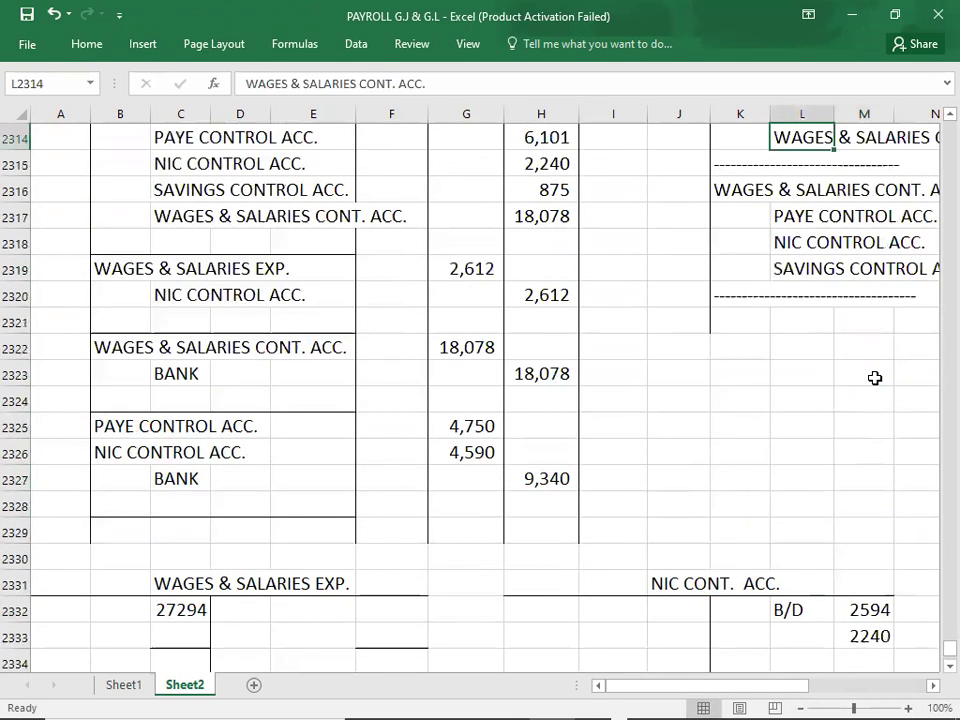
key("Left")
key("Up")
key("Up")
key("Down")
key("Down")
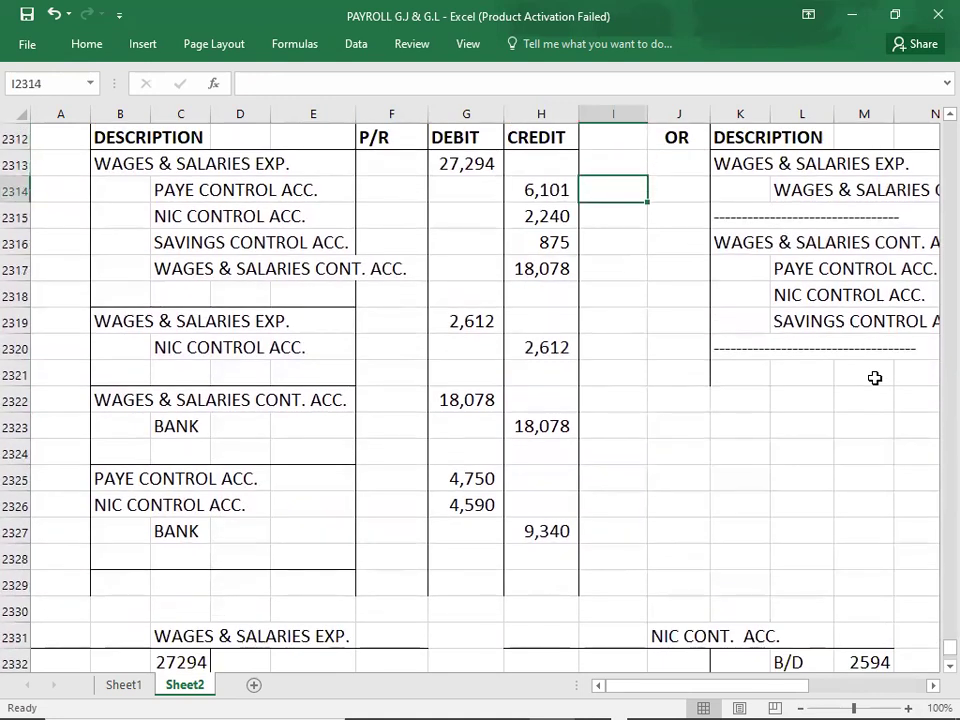
key("Down")
key("Down")
key("Left")
key("Down")
key("Down")
key("Down")
key("Down")
key("Down")
key("Down")
key("Down")
key("Down")
key("Down")
key("Down")
key("Down")
key("Down")
key("Down")
key("Down")
key("Down")
key("Down")
key("Down")
key("Down")
key("Down")
key("Down")
key("Down")
key("Down")
key("Down")
key("Down")
key("Down")
key("Down")
key("Down")
key("Down")
key("Down")
key("Down")
key("Down")
key("Down")
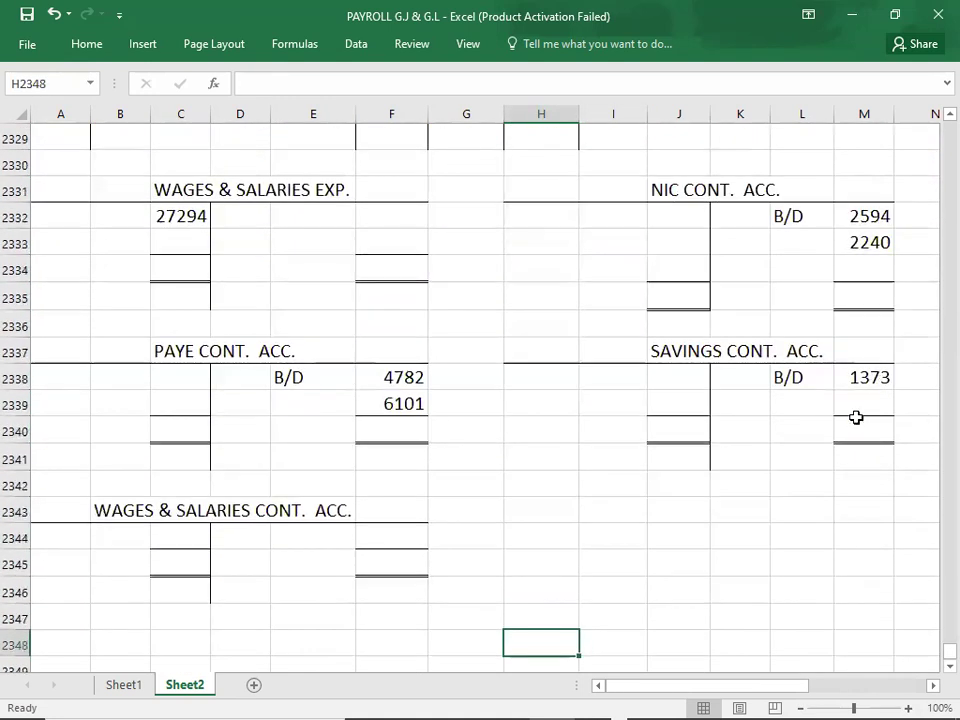
left_click(856, 407)
type("875")
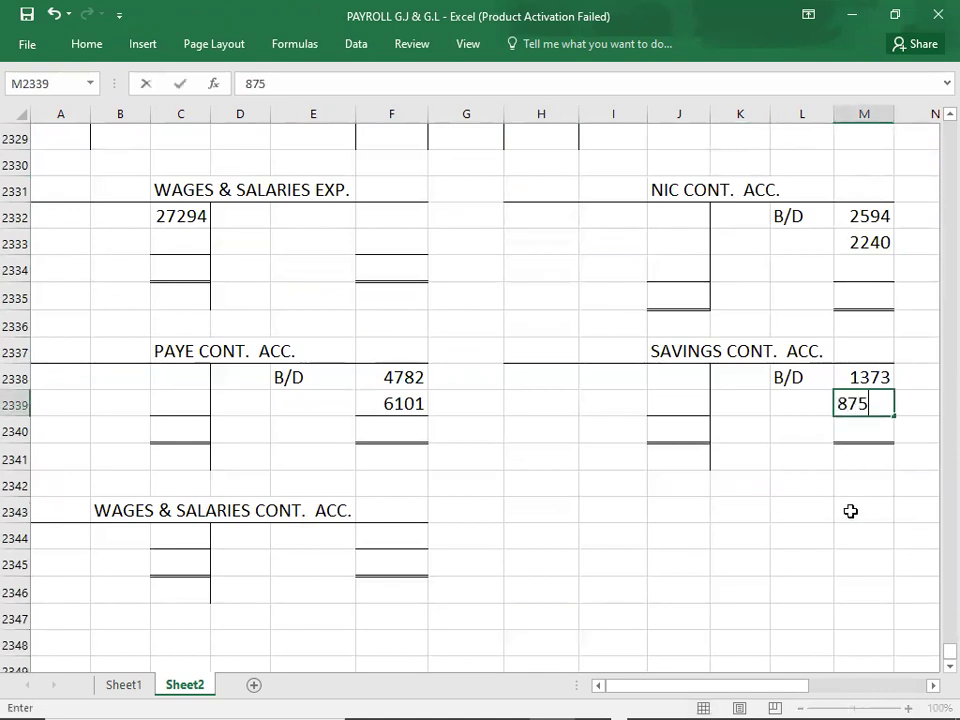
key("Return")
Post the net pay credit from journal cell H2317 to the credit side of WAGES & SALARIES CONT. ACC. as 18078 in F2344
key("Left")
key("Left")
key("Up")
key("Up")
key("Up")
key("Up")
key("Up")
key("Up")
key("Up")
key("Up")
key("Up")
key("Up")
key("Up")
key("Up")
key("Up")
key("Up")
key("Up")
key("Up")
key("Up")
key("Up")
key("Up")
key("Up")
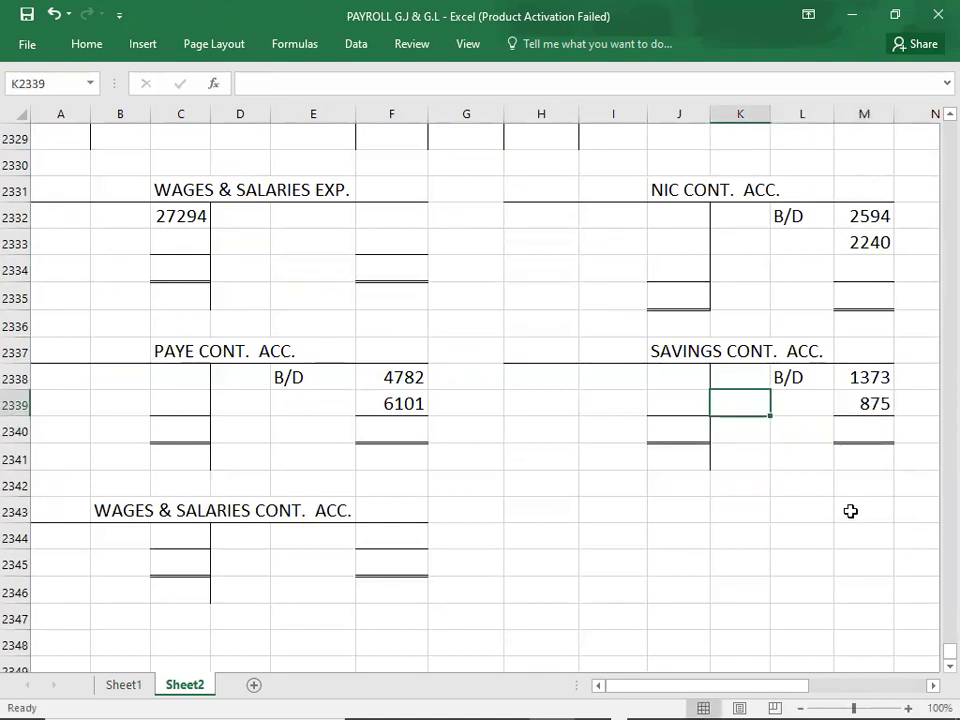
key("Up")
key("Up")
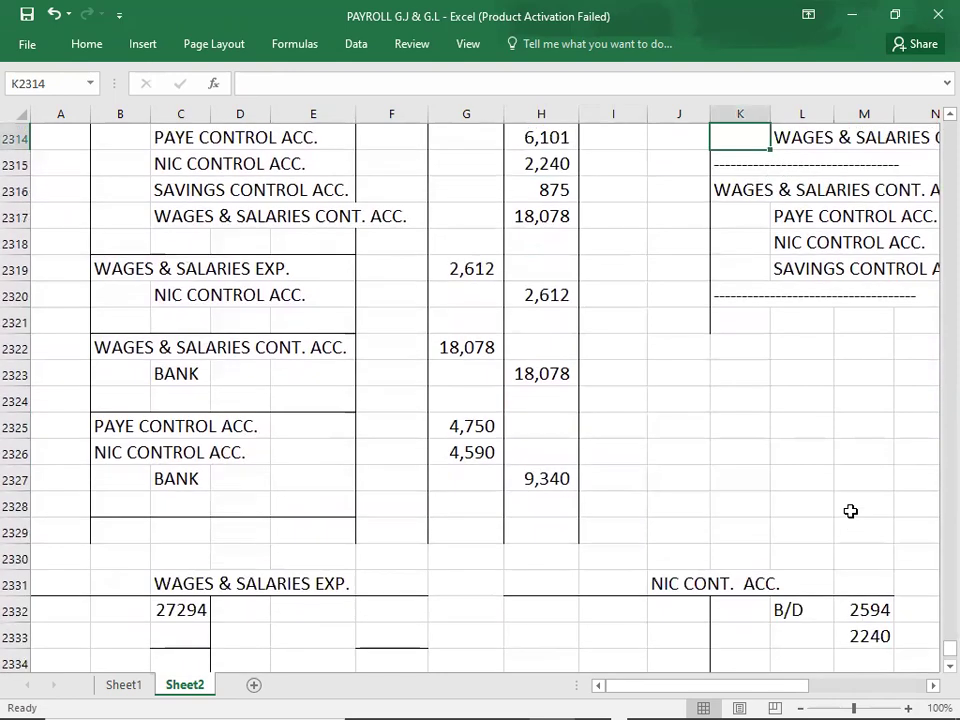
key("Left")
key("Down")
key("Down")
key("Down")
key("Left")
key("Down")
key("Left")
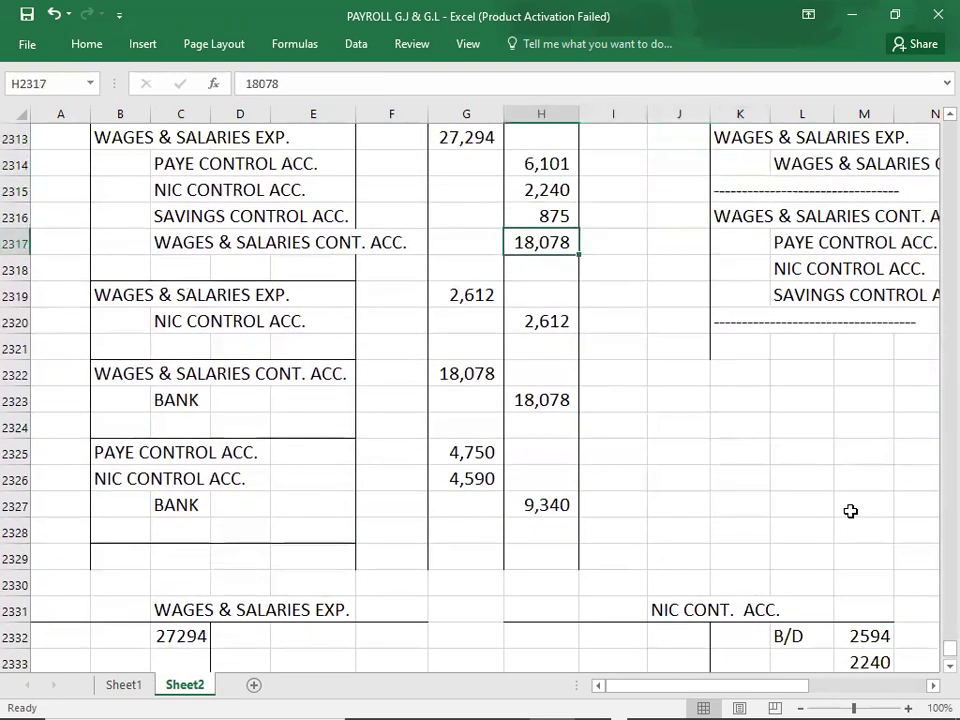
key("Down")
key("Down")
key("Down")
key("Down")
key("Down")
key("Down")
key("Down")
key("Down")
key("Down")
key("Down")
key("Down")
key("Down")
key("Down")
key("Down")
key("Down")
key("Down")
key("Down")
key("Down")
key("Down")
key("Down")
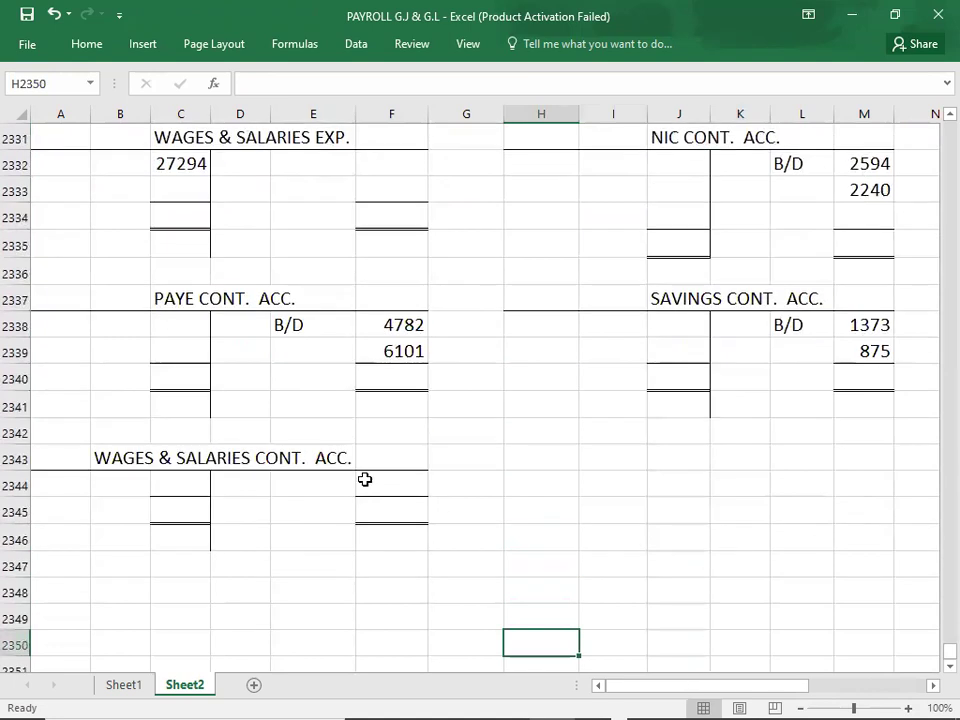
left_click(400, 484)
type("18078")
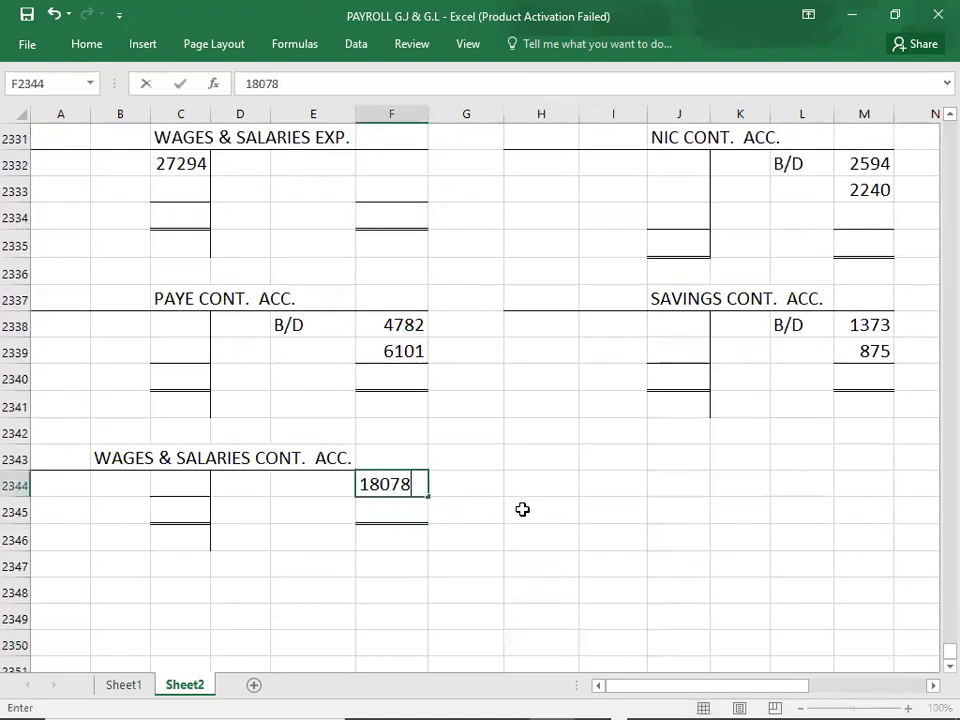
key("Up")
Post the second wages expense debit from journal cell G2319 to the debit side of WAGES & SALARIES EXP. as 2612 in C2333
key("Up")
key("Up")
key("Up")
key("Up")
key("Up")
key("Up")
key("Up")
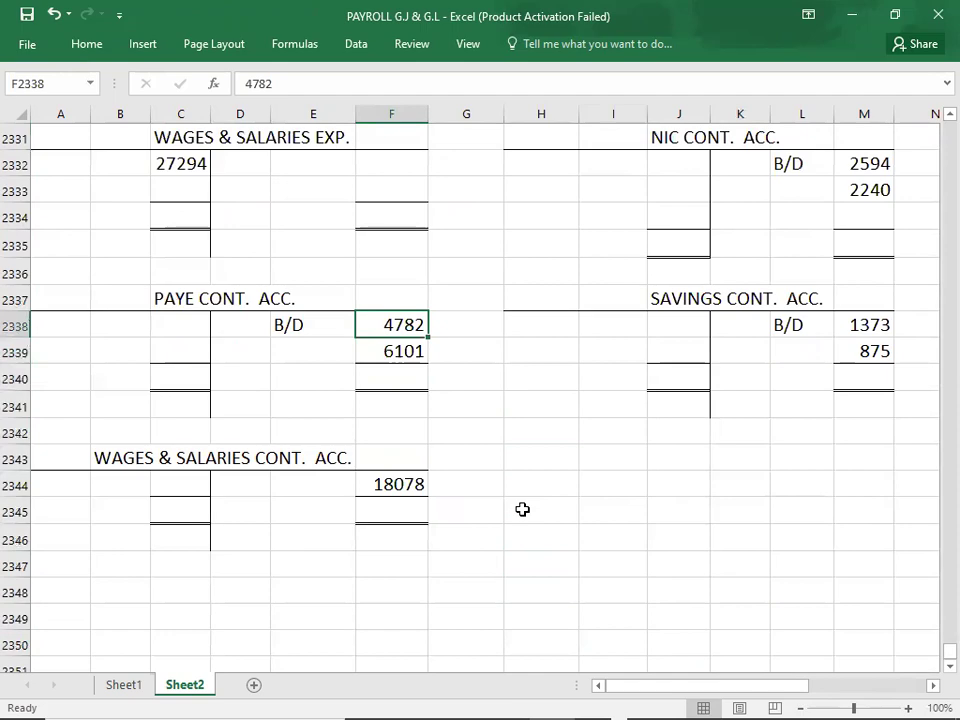
key("Up")
key("Up")
key("Up")
key("Up")
key("Up")
key("Up")
key("Up")
key("Up")
key("Up")
key("Up")
key("Up")
key("Up")
key("Up")
key("Up")
key("Up")
key("Up")
key("Up")
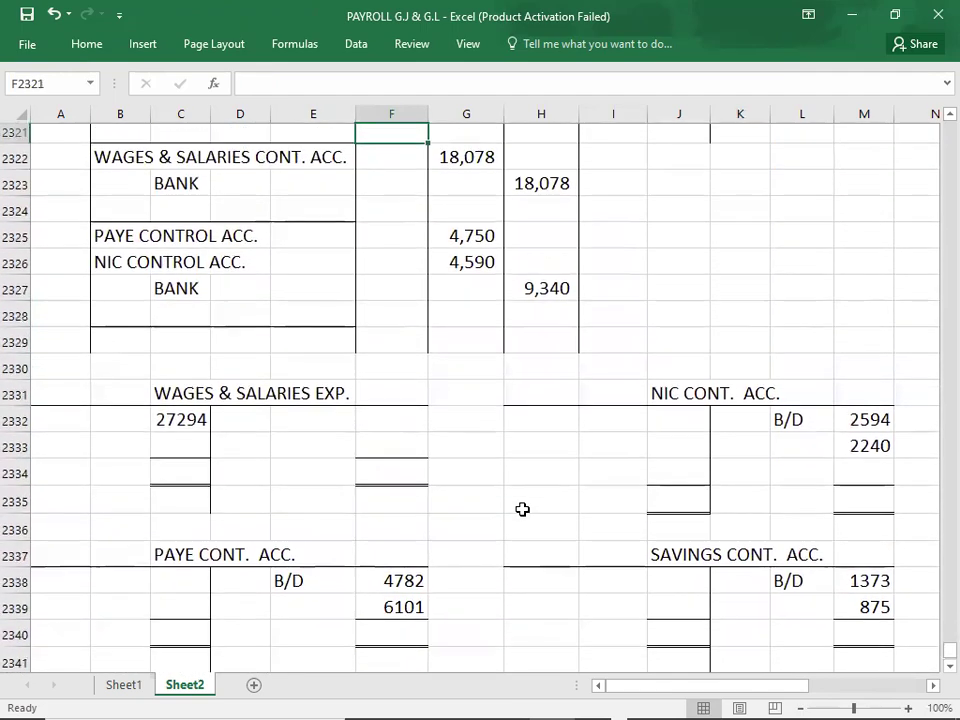
key("Up")
key("Up")
key("Down")
key("Down")
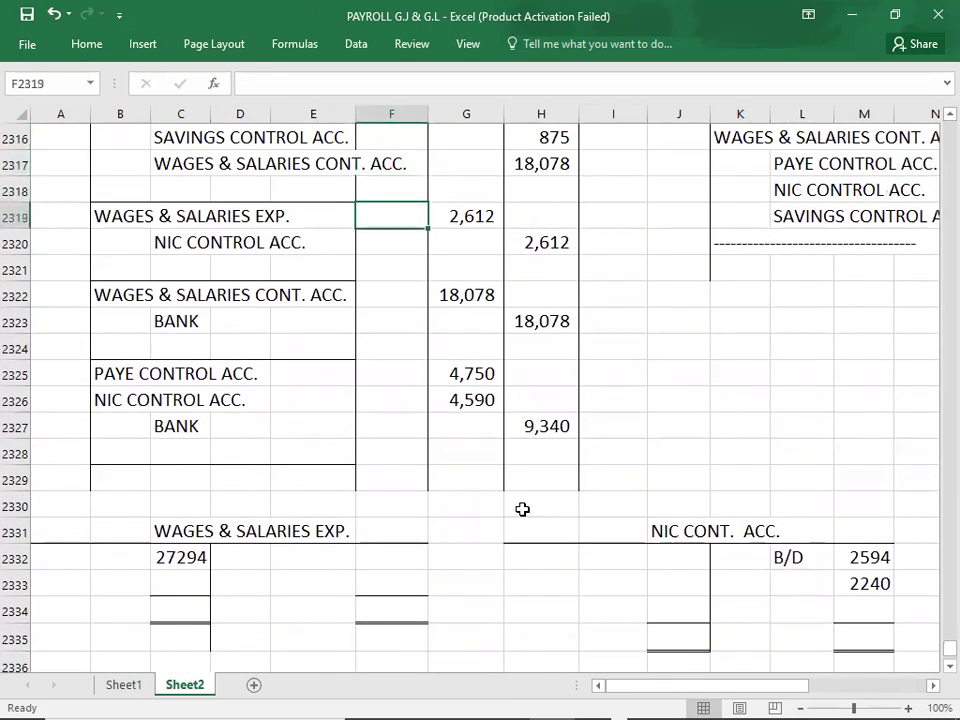
key("Down")
key("Right")
key("Up")
key("Down")
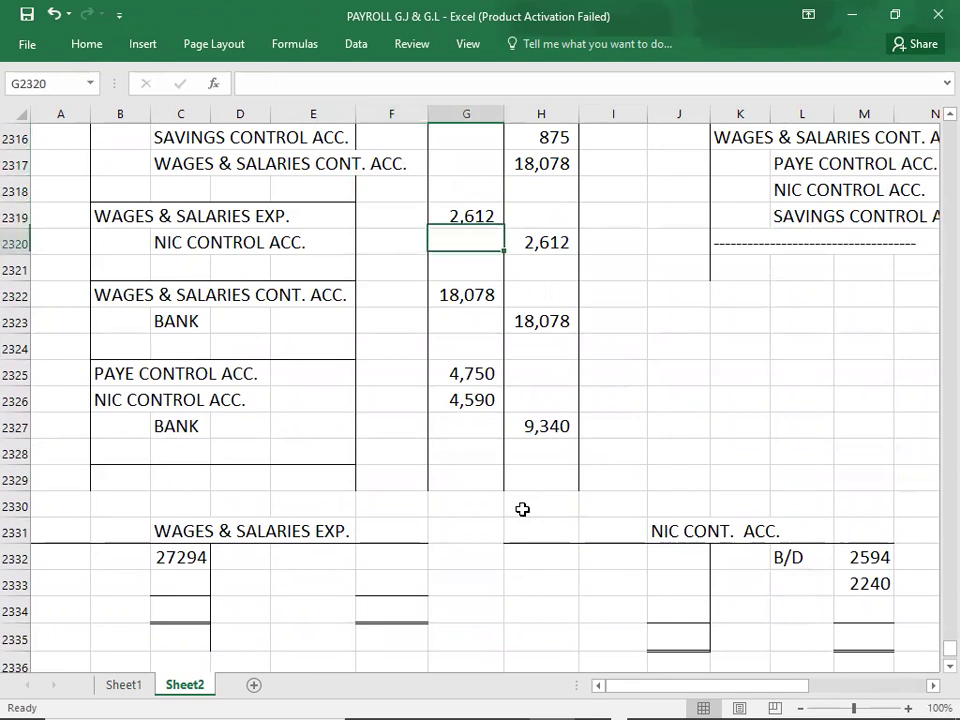
key("Right")
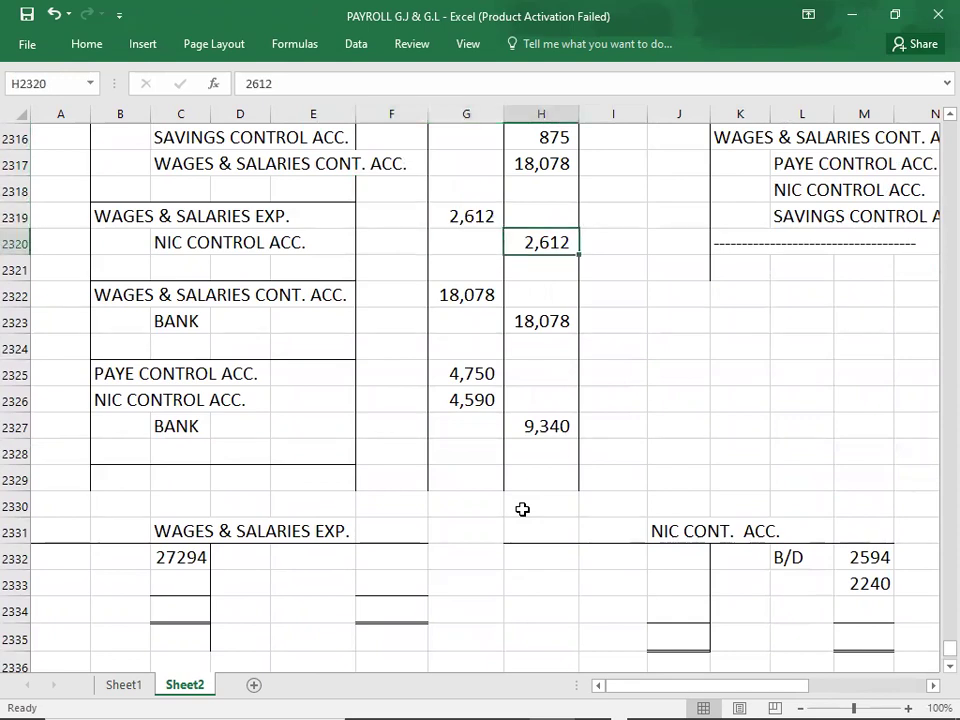
key("Down")
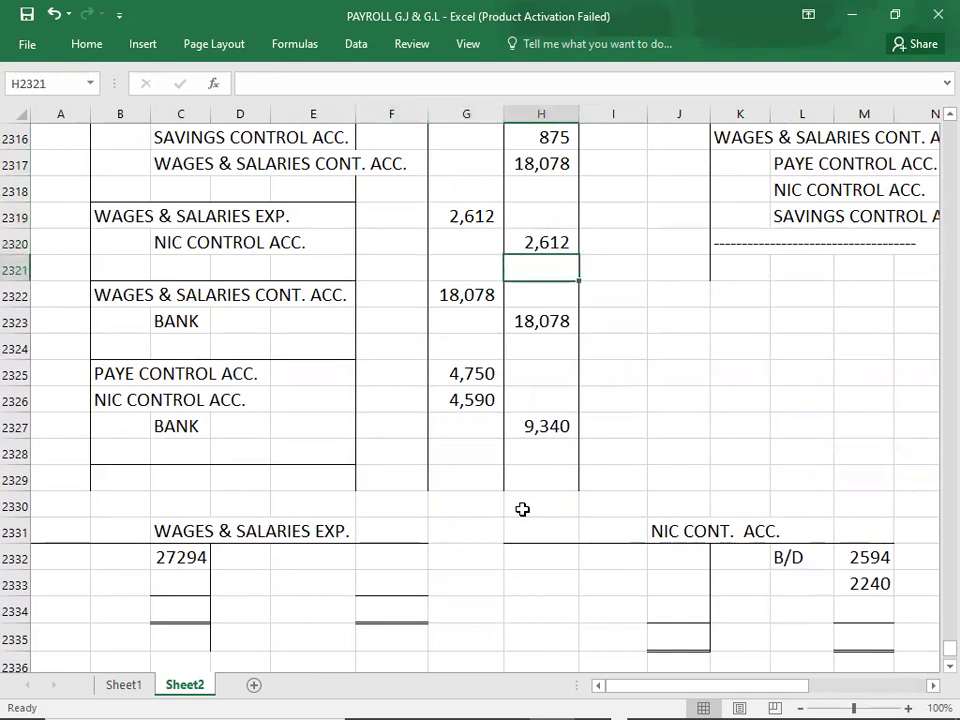
key("Down")
key("Down")
key("Down")
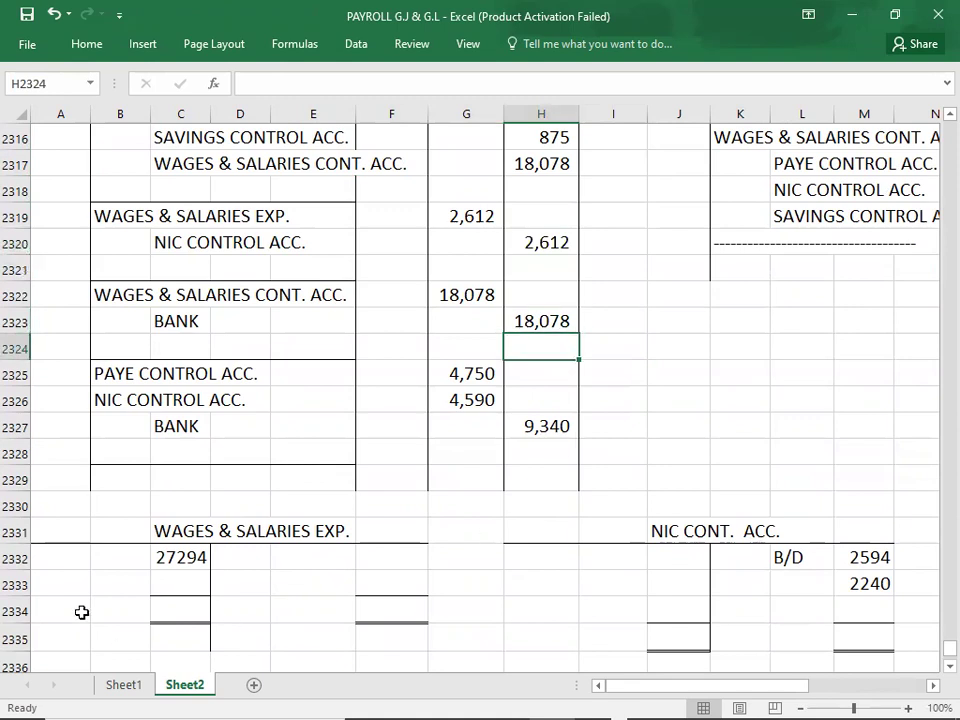
left_click(178, 585)
type("261")
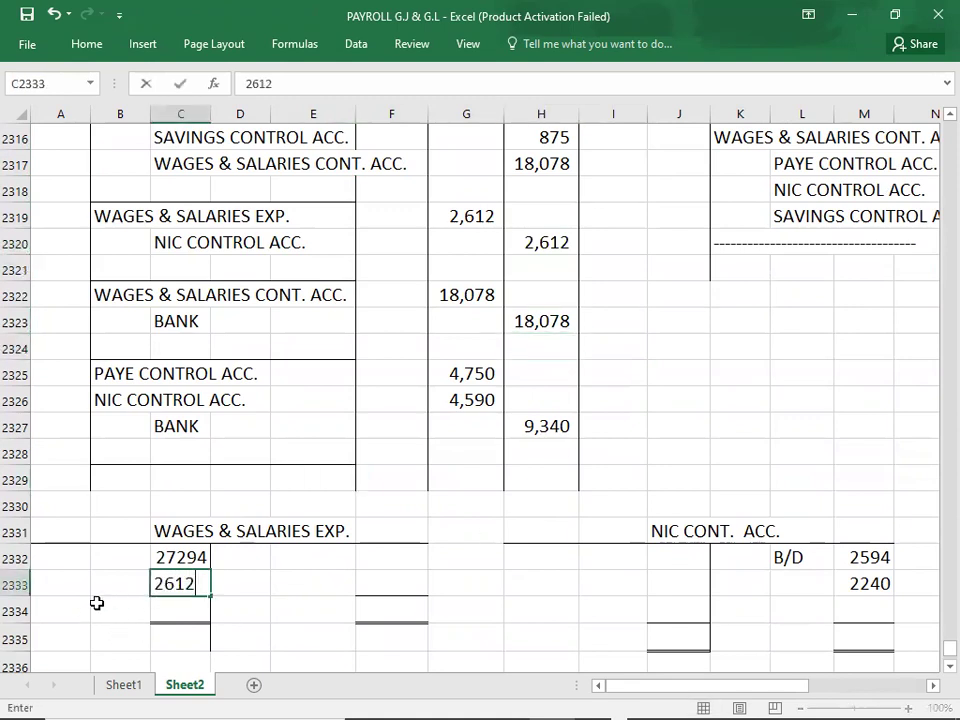
type("2")
key("Right")
Post the matching NIC credit from journal cell H2320 to the credit side of NIC CONT. ACC. as 2612 in M2334
key("Right")
key("Right")
key("Right")
key("Right")
key("Right")
key("Right")
key("Right")
key("Right")
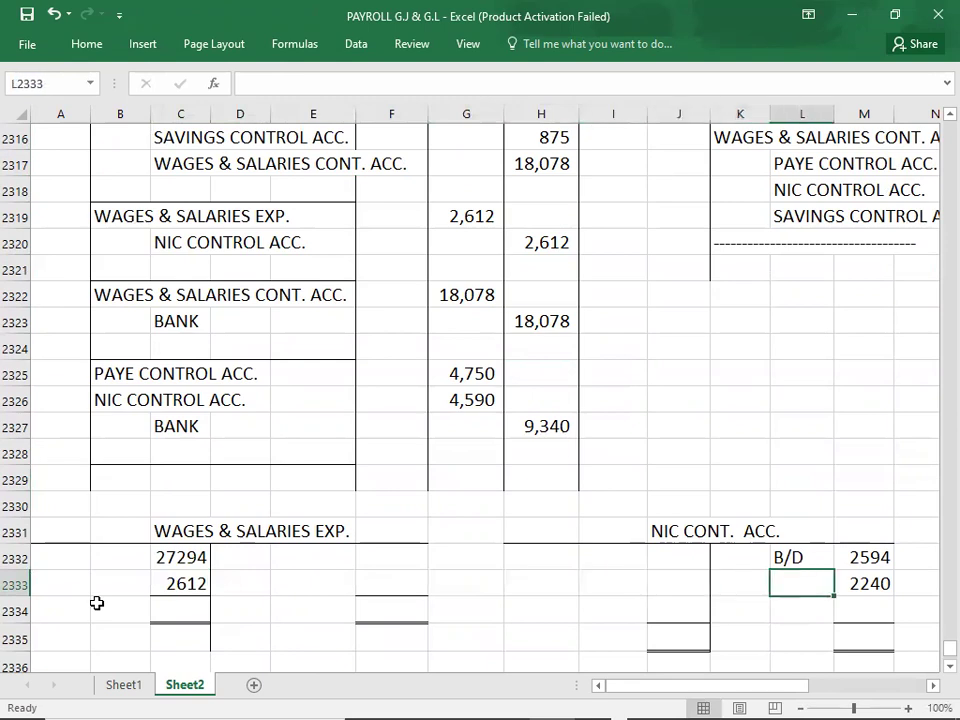
key("Right")
key("Down")
type("2612")
key("Return")
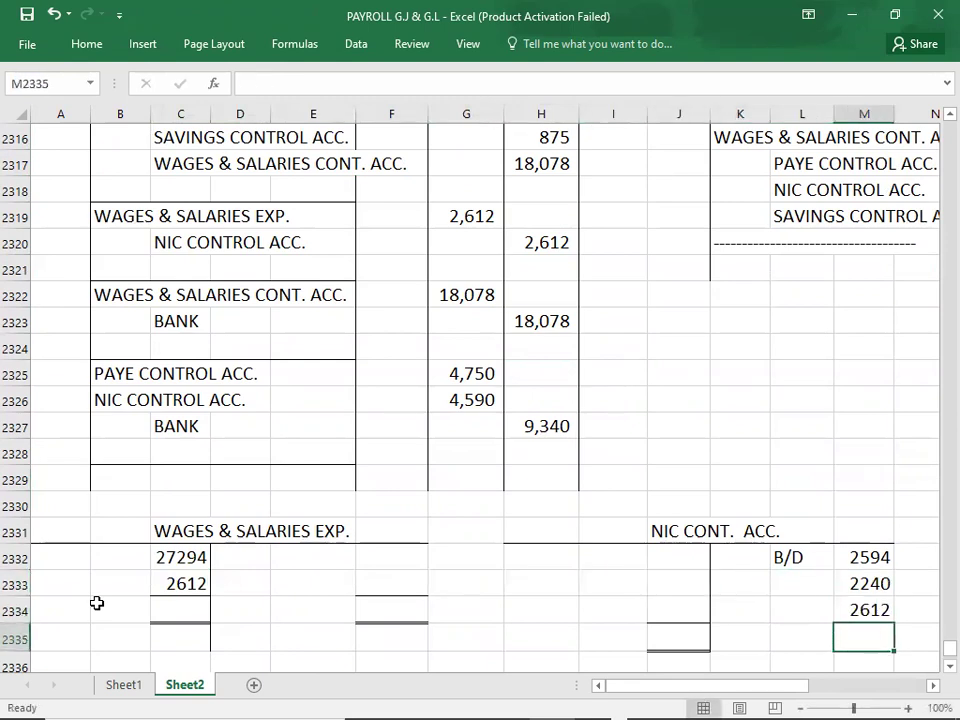
Post the net pay debit from journal cell G2322 to the debit side of WAGES & SALARIES CONT. ACC. as 18078 in C2344
key("Down")
key("Down")
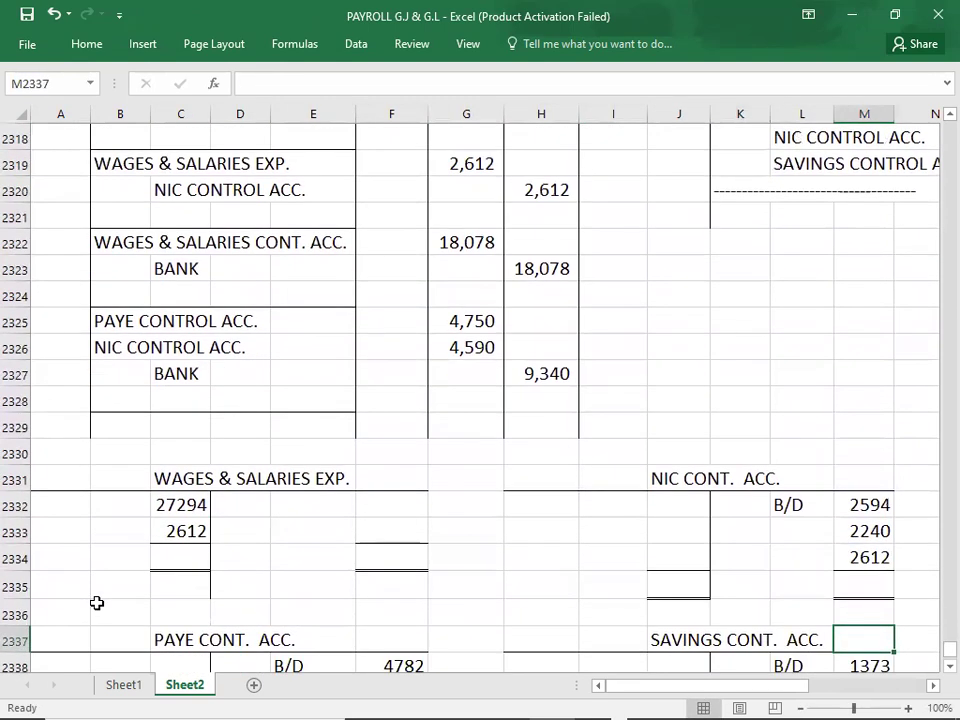
left_click(456, 246)
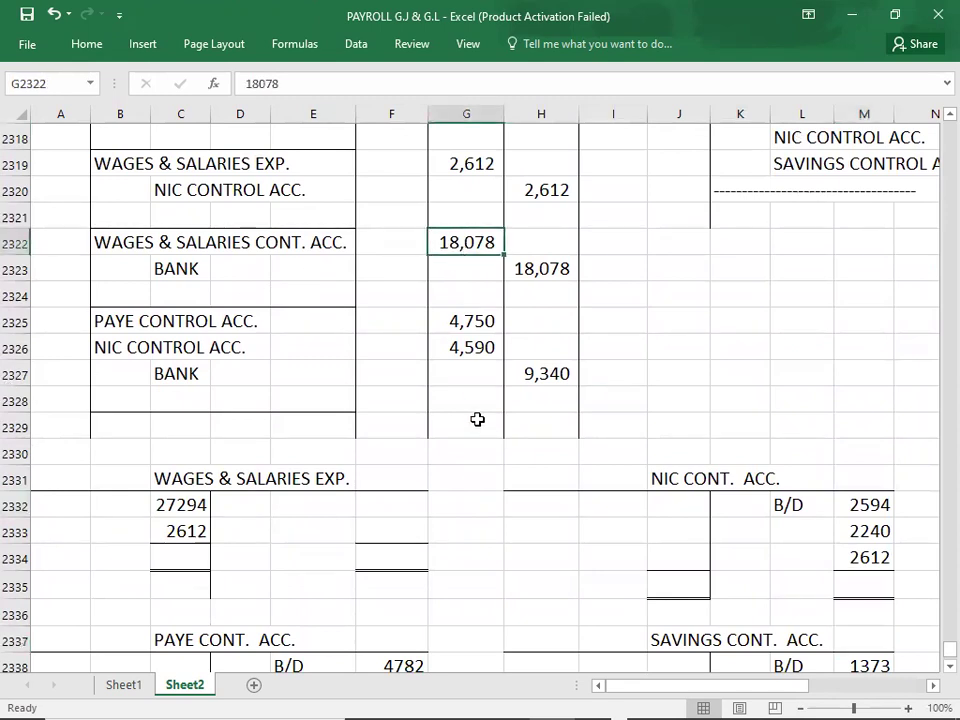
key("Down")
key("Down")
key("Down")
key("Down")
key("Down")
key("Down")
key("Down")
key("Down")
key("Down")
key("Down")
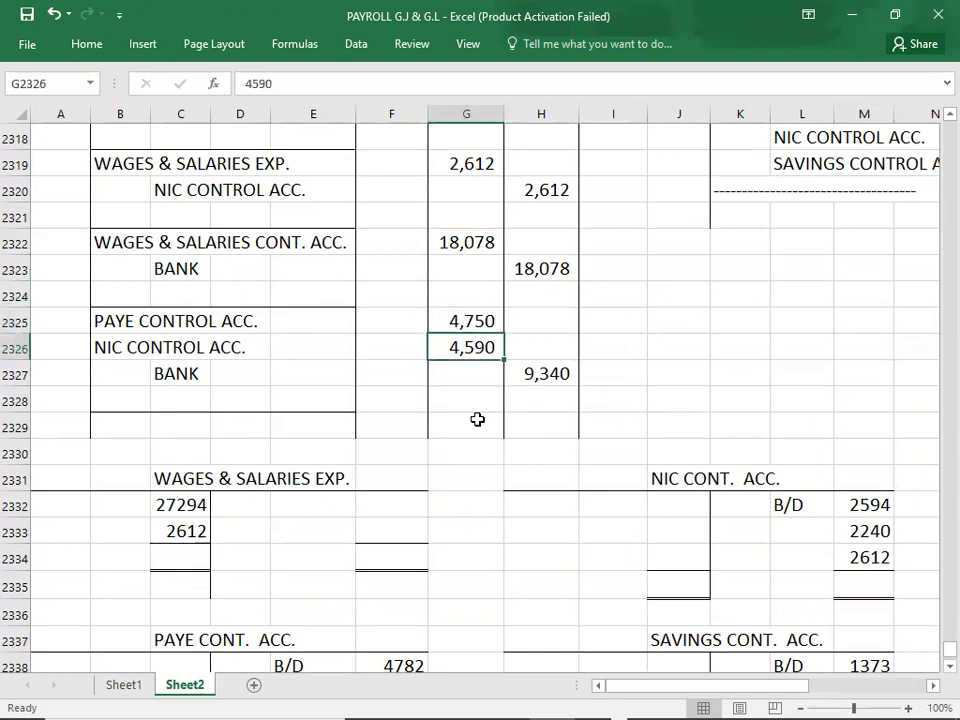
key("Down")
key("Down")
key("Down")
key("Down")
key("Down")
key("Down")
key("Down")
key("Down")
key("Down")
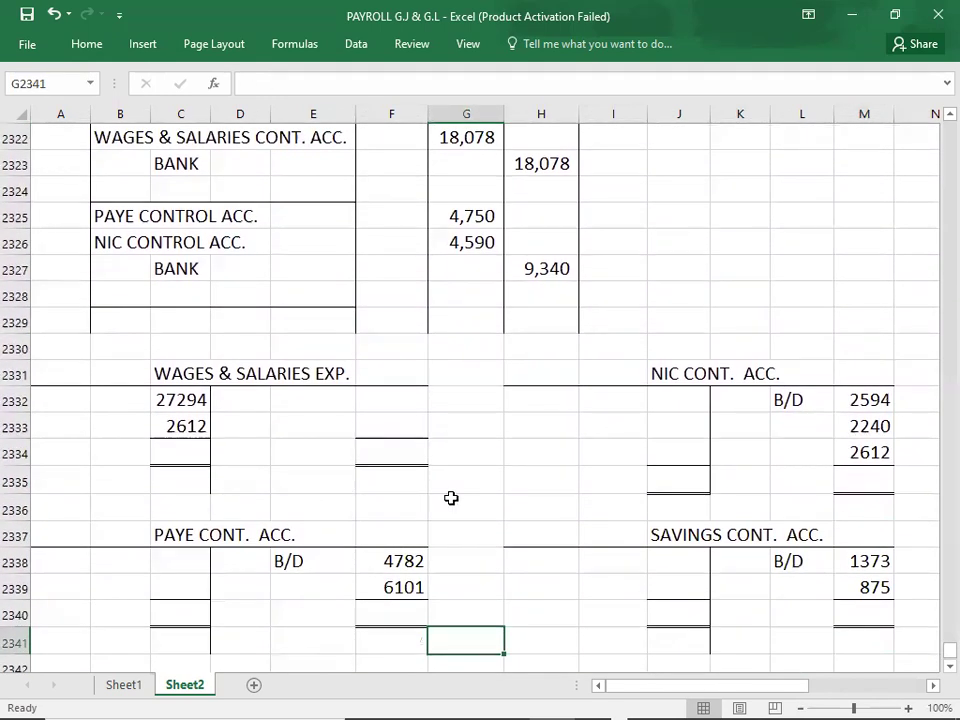
key("Down")
key("Down")
key("Down")
key("Down")
key("Down")
key("Down")
key("Down")
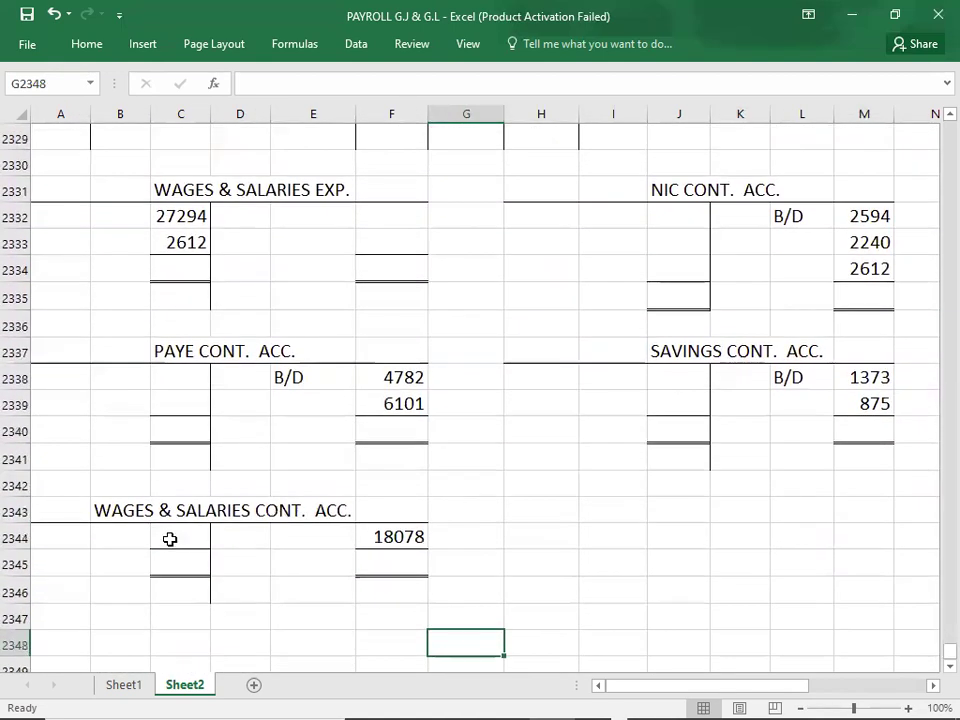
left_click(170, 539)
type("18078")
key("Return")
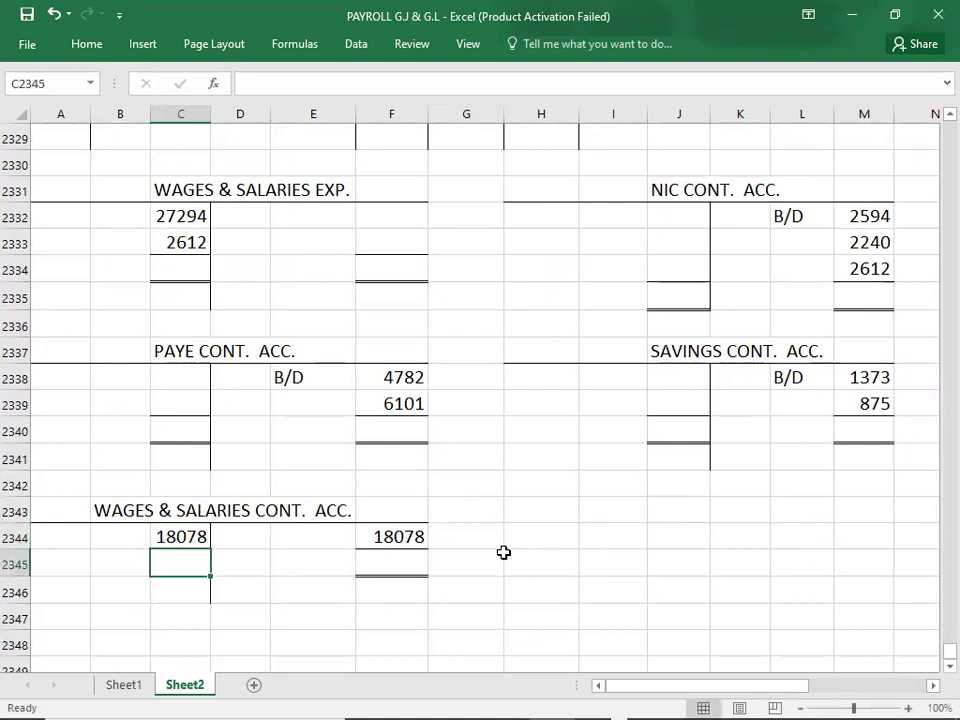
Post the PAYE debit from journal cell G2325 to the debit side of PAYE CONT. ACC. as 4750 in C2338
key("Up")
key("Up")
key("Up")
key("Up")
key("Up")
key("Up")
key("Up")
key("Up")
key("Up")
key("Up")
key("Up")
key("Up")
key("Up")
key("Up")
key("Up")
key("Up")
key("Up")
key("Up")
key("Up")
key("Up")
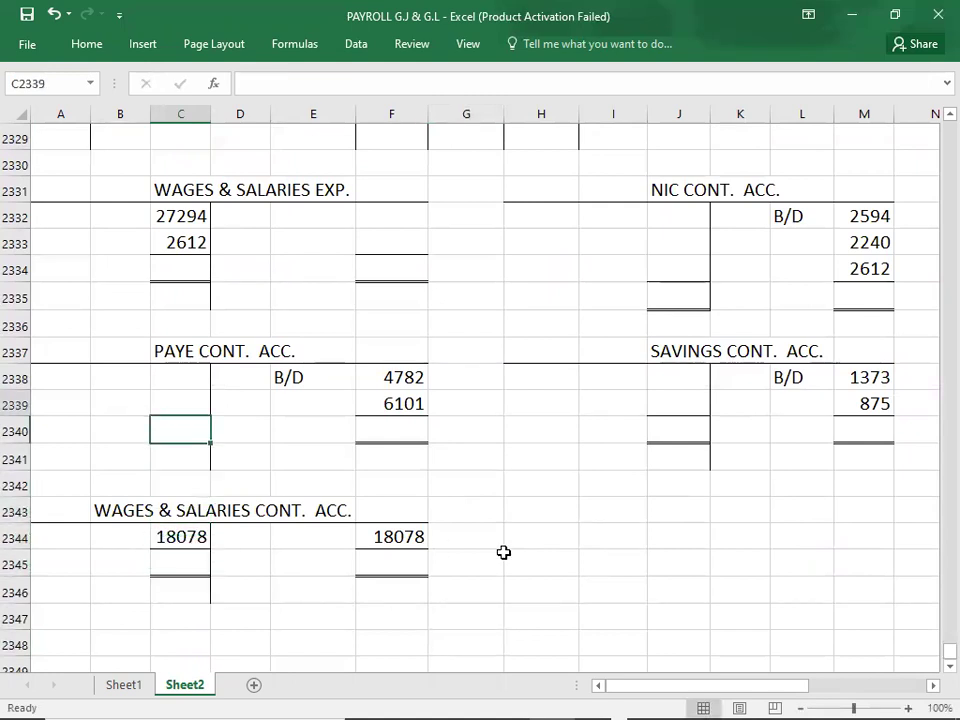
key("Down")
key("Down")
key("Right")
key("Right")
key("Right")
key("Right")
key("Right")
key("Right")
key("Down")
key("Down")
key("Down")
key("Down")
key("Down")
key("Down")
key("Down")
key("Down")
key("Down")
key("Down")
key("Down")
key("Down")
key("Down")
key("Down")
key("Down")
key("Down")
key("Down")
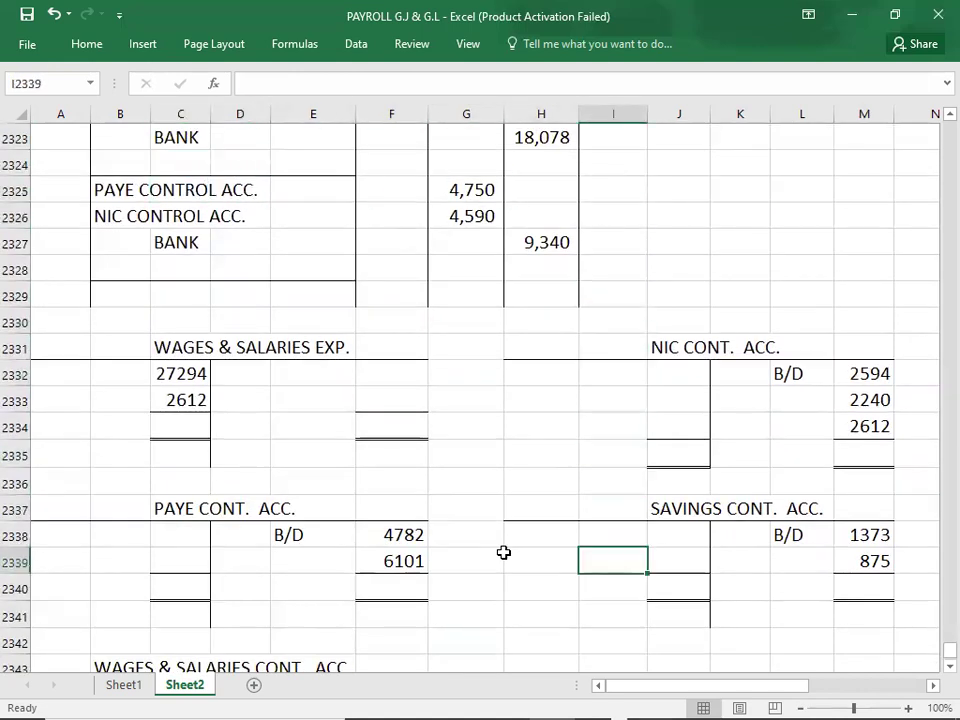
left_click(198, 542)
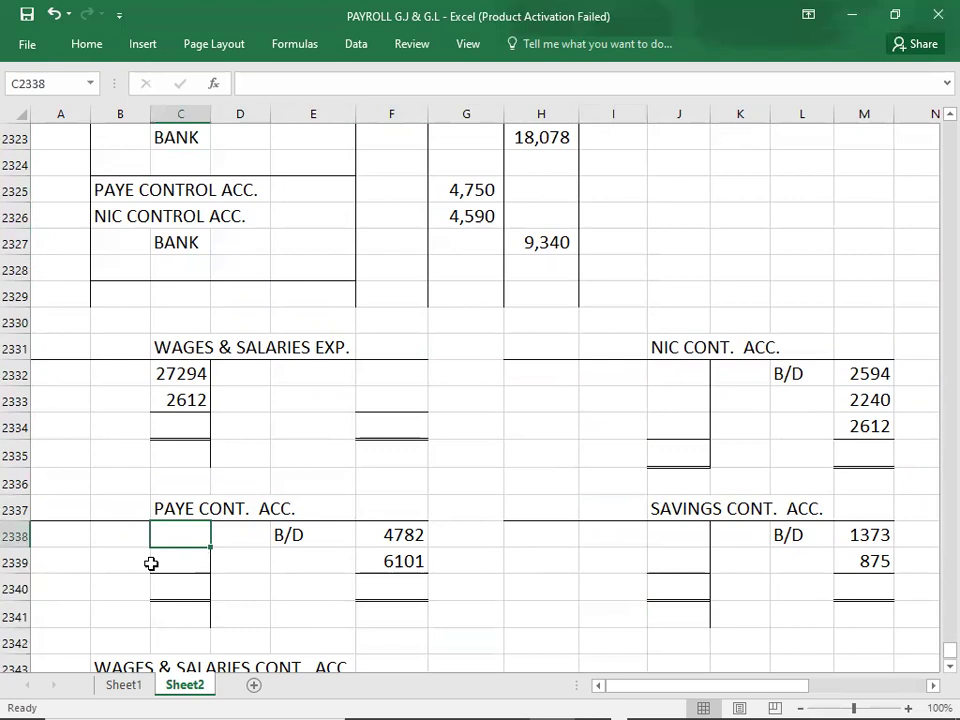
type("4750")
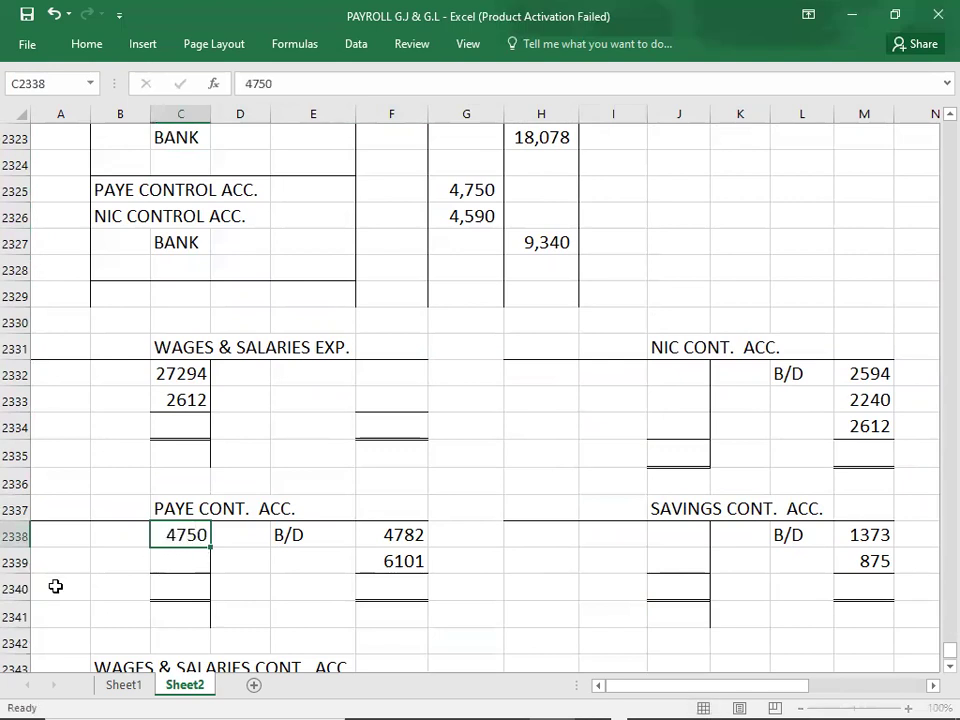
key("Return")
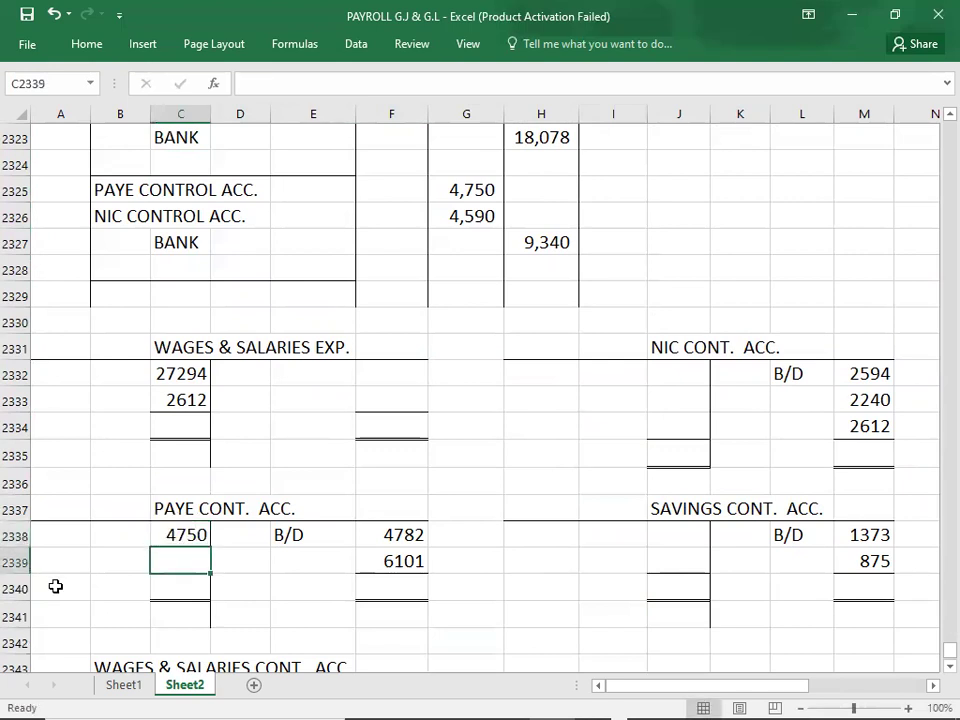
Post the NIC debit from journal cell G2326 to the debit side of NIC CONT. ACC. as 4590 in J2332
left_click(665, 377)
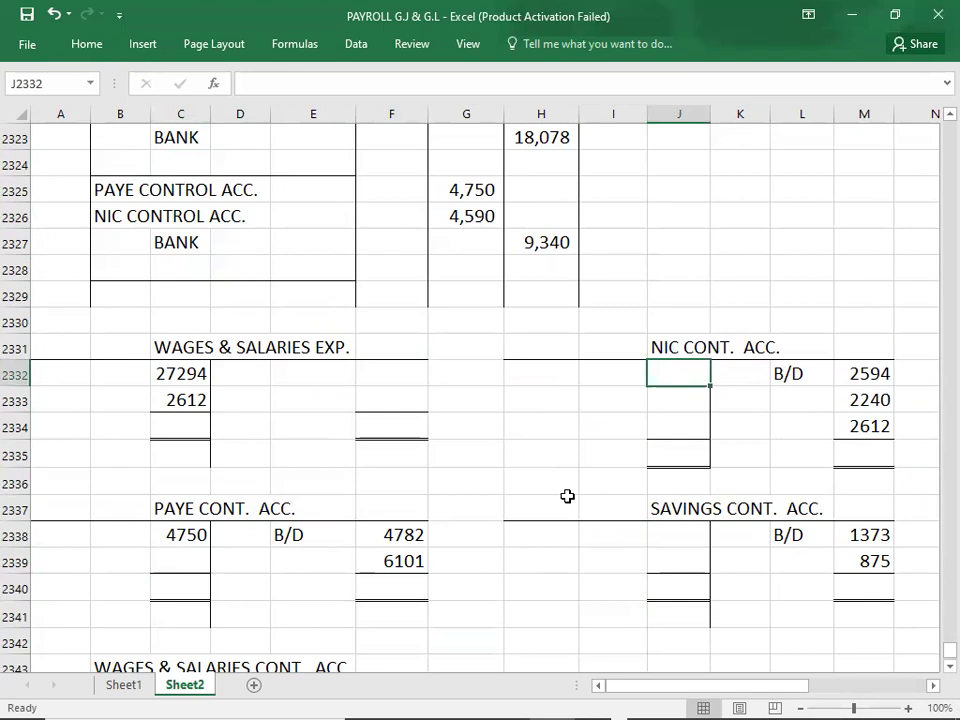
type("4590")
key("Return")
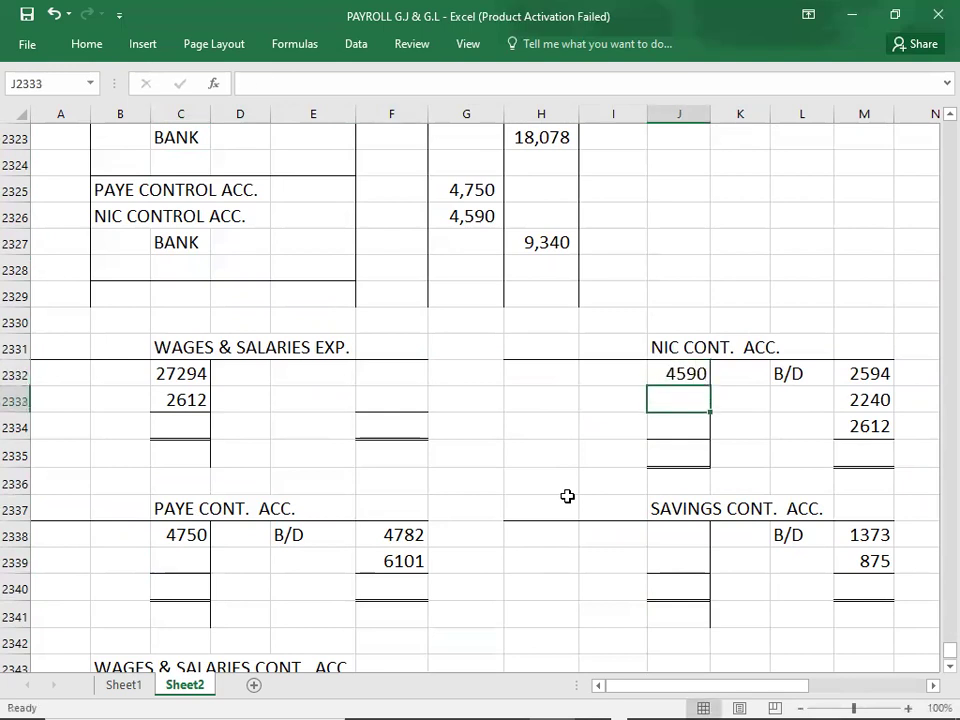
Add up the two debit entries of WAGES & SALARIES EXP. and enter the total 29906 in C2334
key("Left")
key("Left")
key("Left")
key("Left")
key("Left")
key("Left")
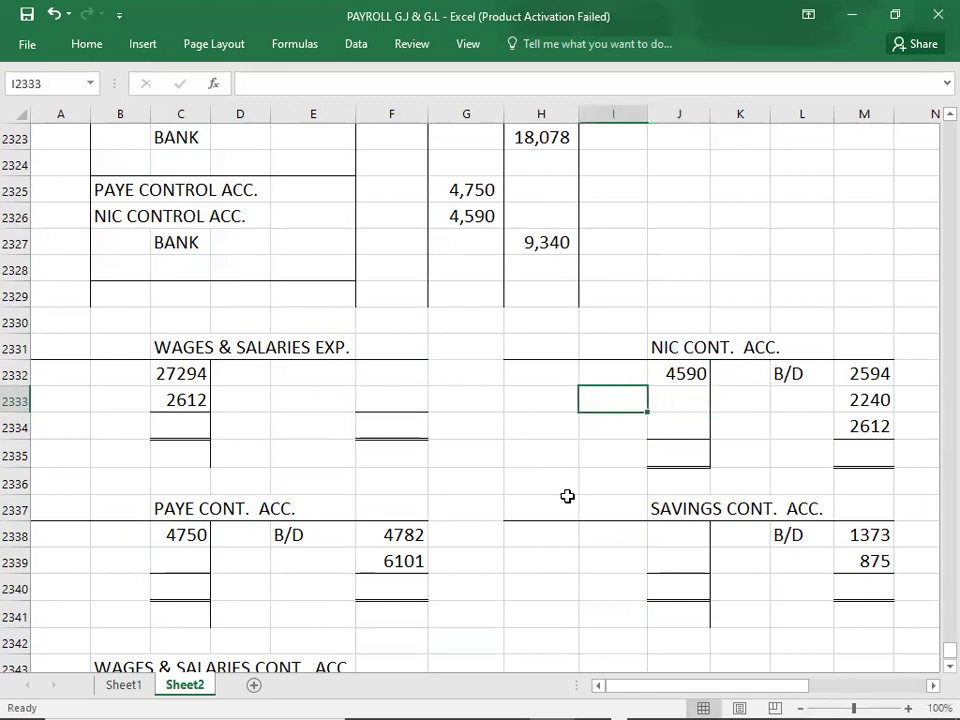
key("Down")
key("Left")
key("Up")
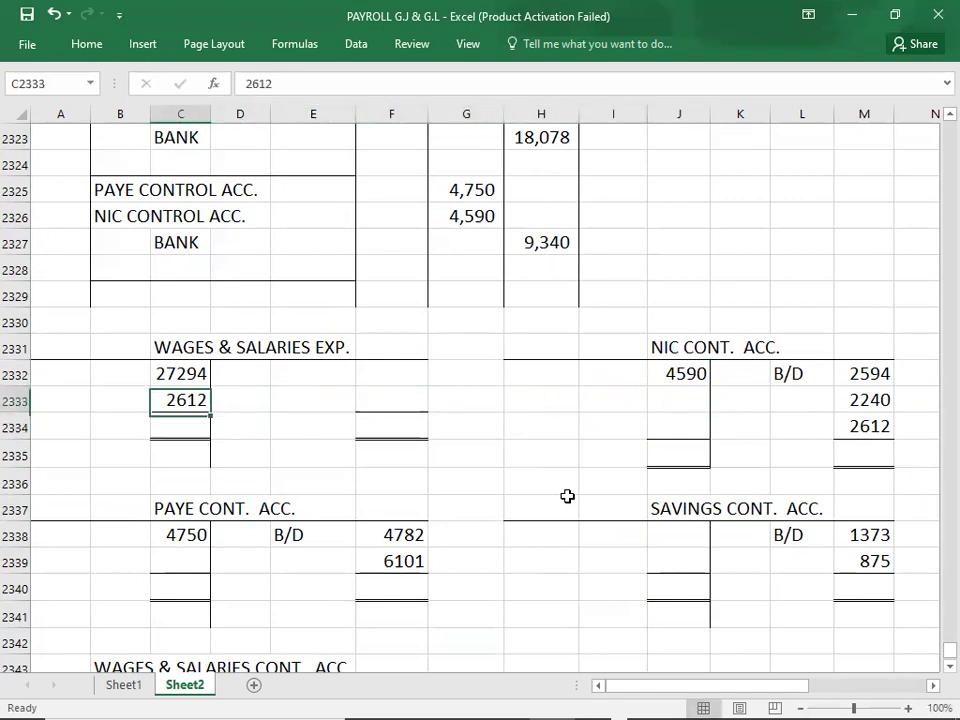
key("Down")
key("Down")
key("Down")
key("Down")
key("Down")
key("Down")
key("Down")
key("Down")
key("Down")
key("Down")
key("Down")
key("Down")
key("Down")
key("Down")
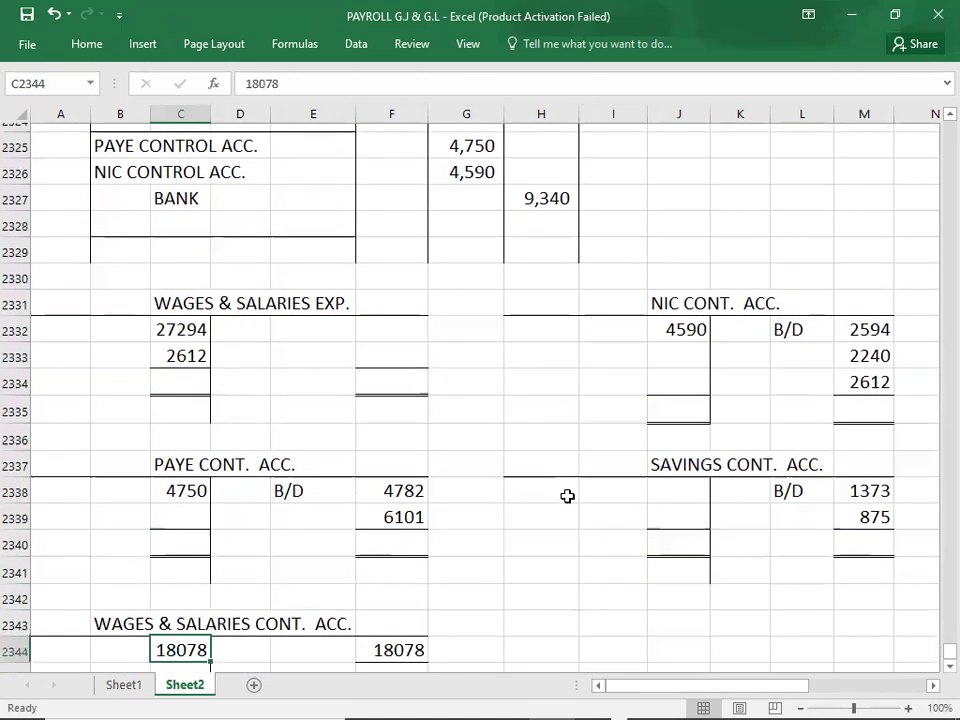
key("Up")
key("Up")
key("Up")
key("Up")
key("Up")
key("Up")
key("Up")
key("Up")
key("Up")
key("Up")
key("Up")
key("Up")
key("Up")
key("Up")
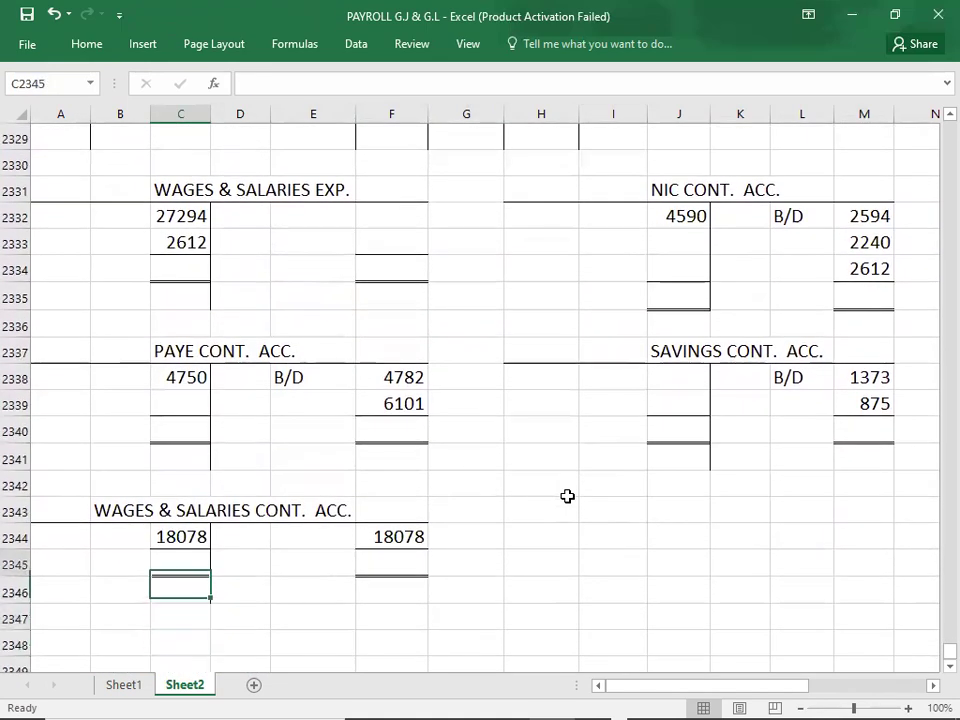
key("shift+Up")
key("shift+Up")
key("shift+Down")
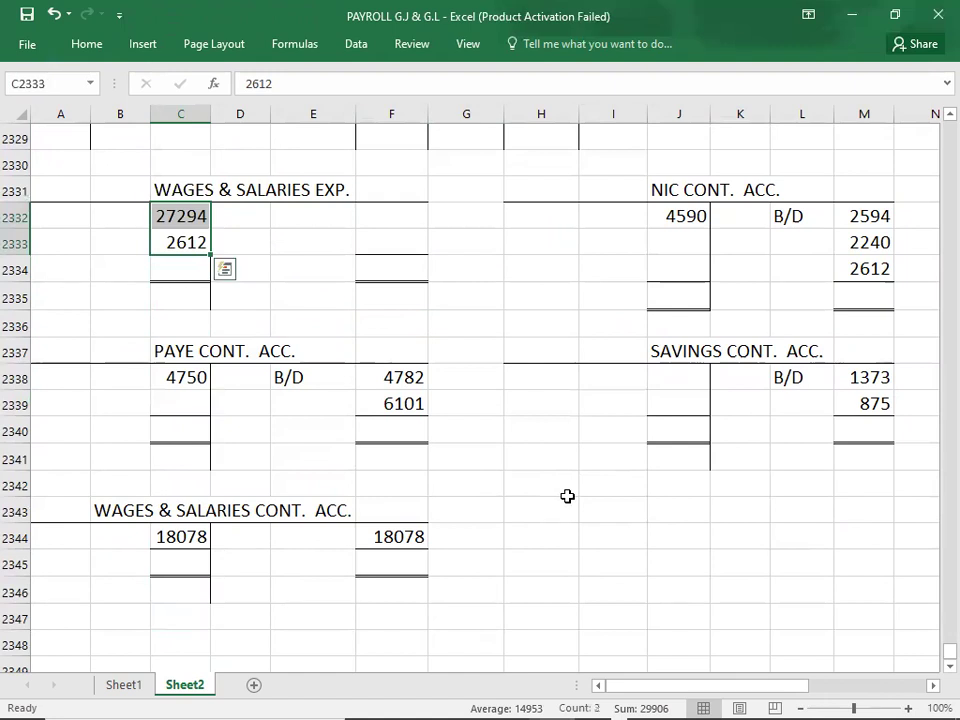
key("Down")
type("29936")
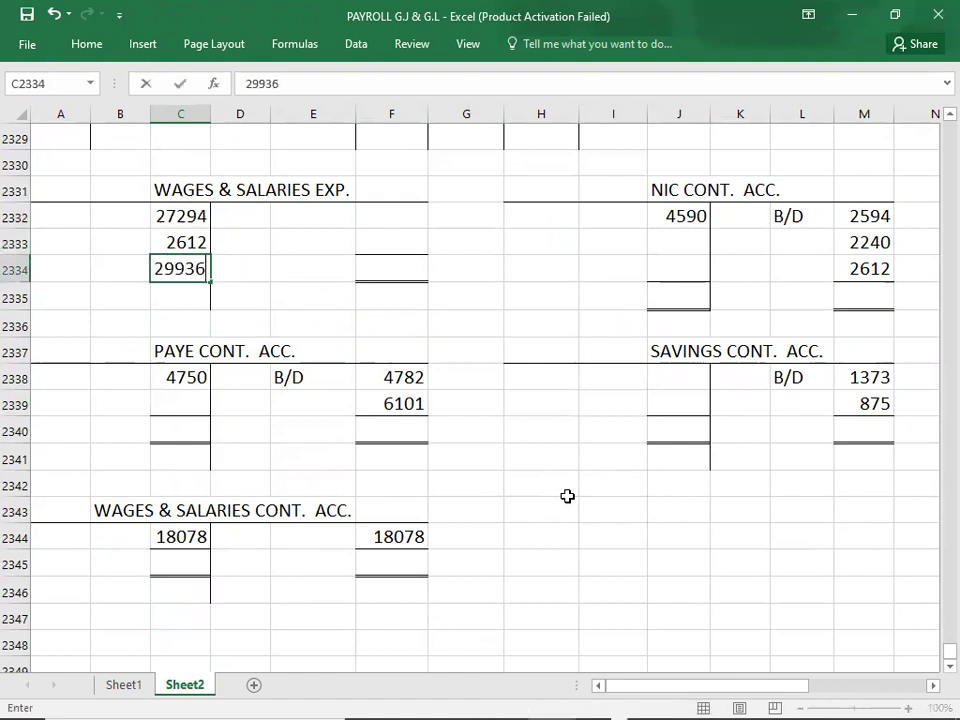
key("Right")
key("Right")
key("Left")
key("Left")
type("29906")
Balance the credit side of WAGES & SALARIES EXP. with total 29906 in F2334 and a C/D entry of 29906 in row 2333
key("Right")
key("Right")
key("Right")
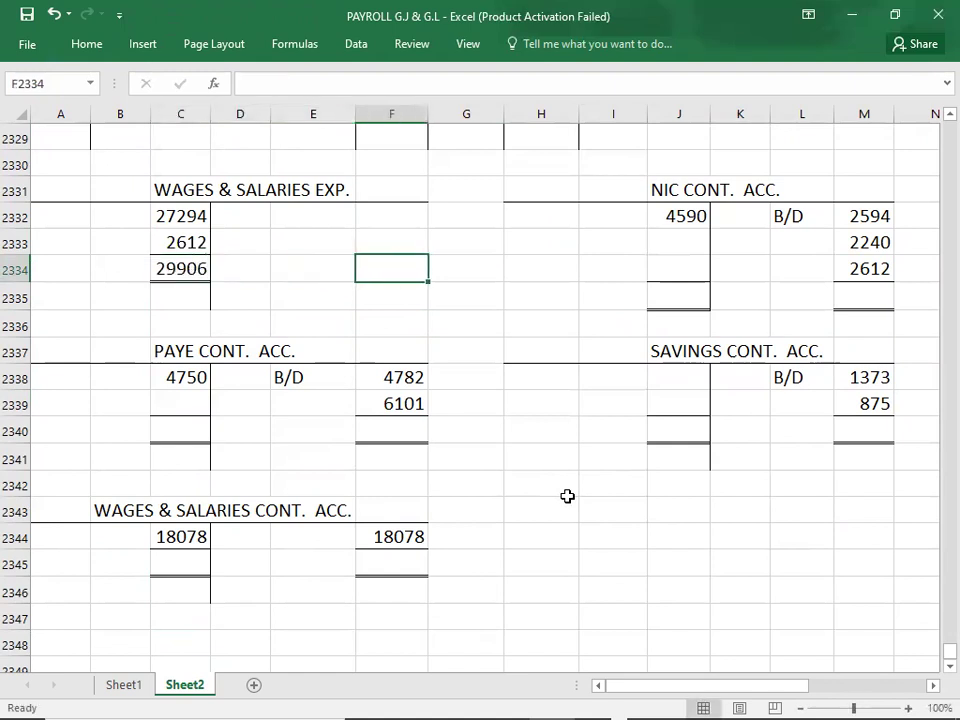
type("29906")
key("Up")
key("Left")
type("C/D")
key("Right")
type("299")
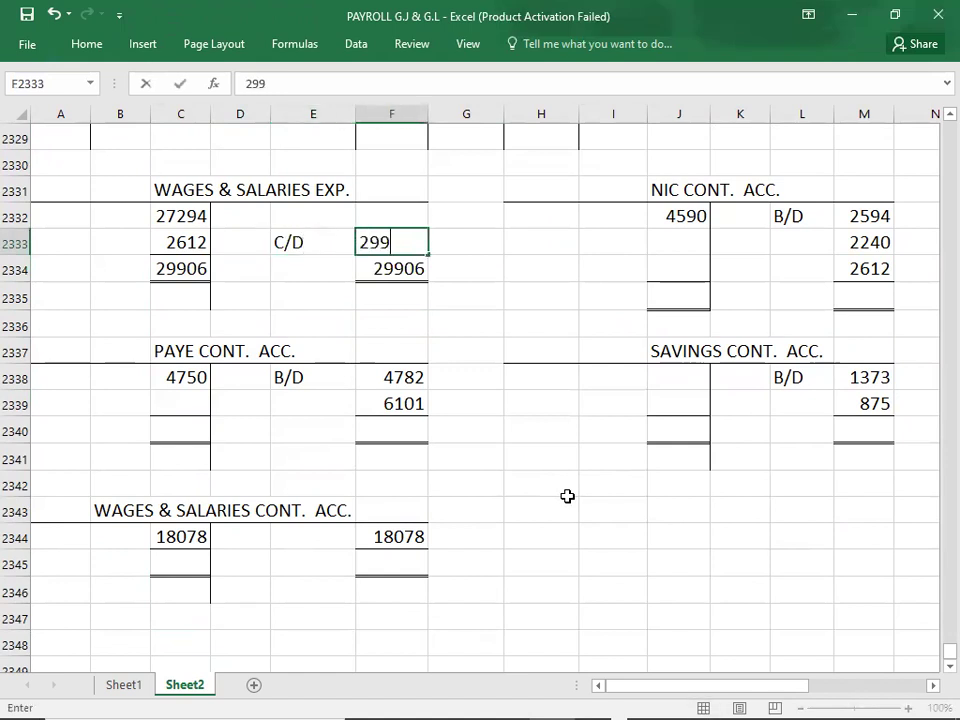
type("06")
Add up the credit entries of PAYE CONT. ACC. and enter the total 10883 in both F2340 and C2340
key("Down")
key("Down")
key("Down")
key("Down")
key("Down")
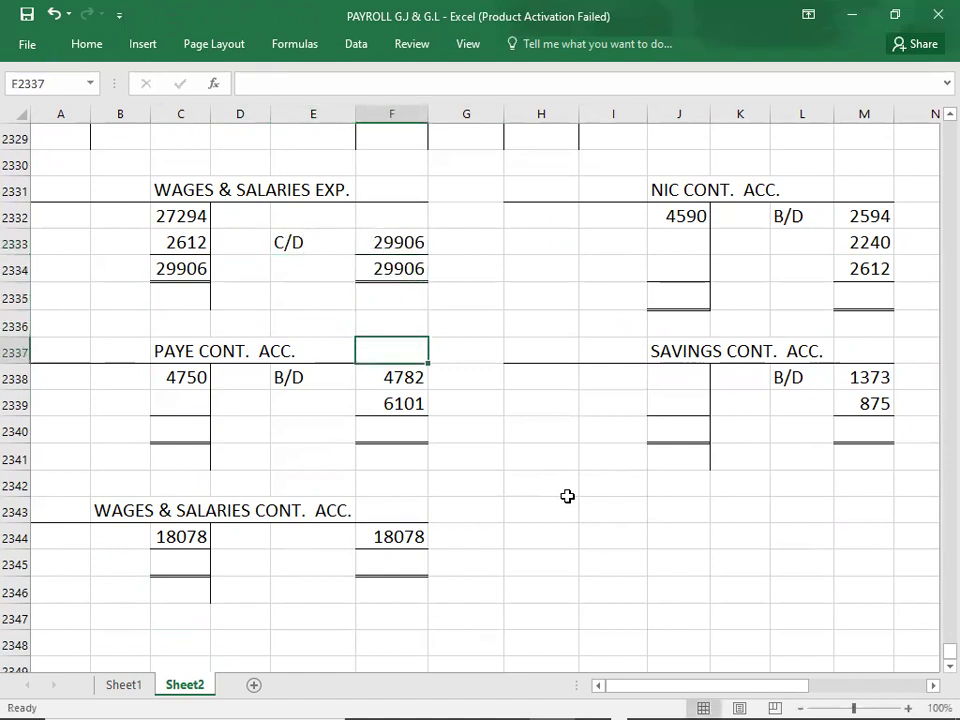
key("shift+Down")
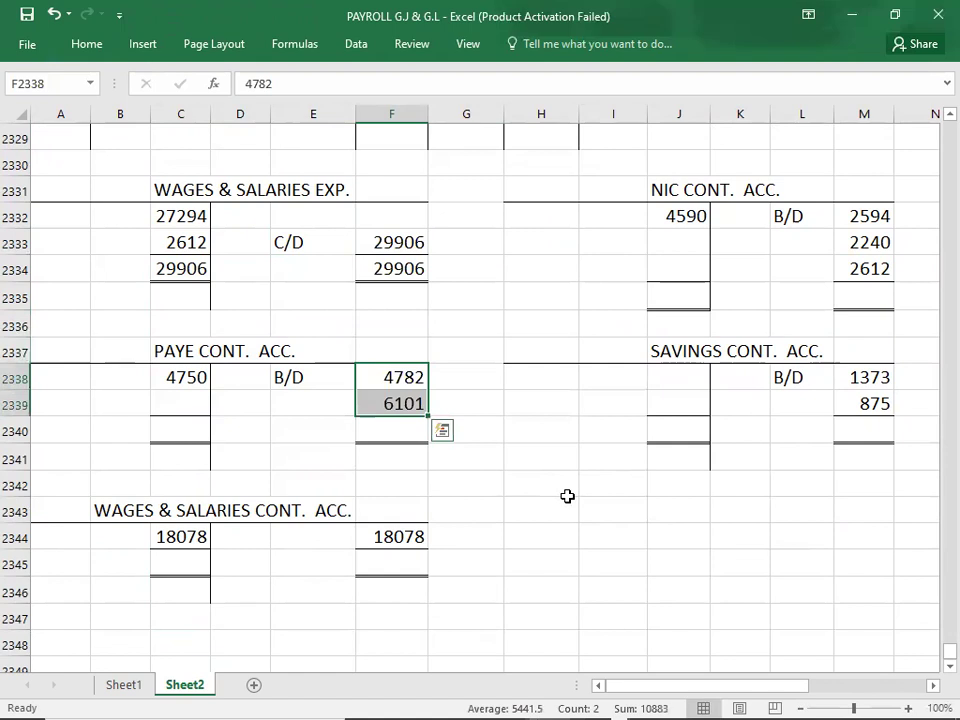
key("Down")
key("Down")
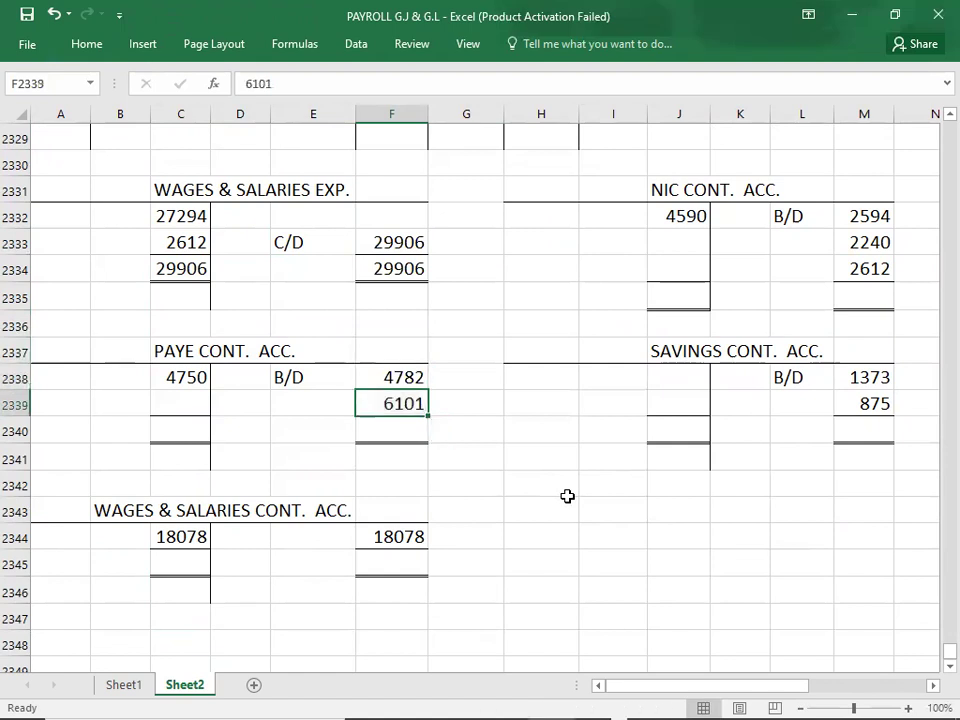
type("10883")
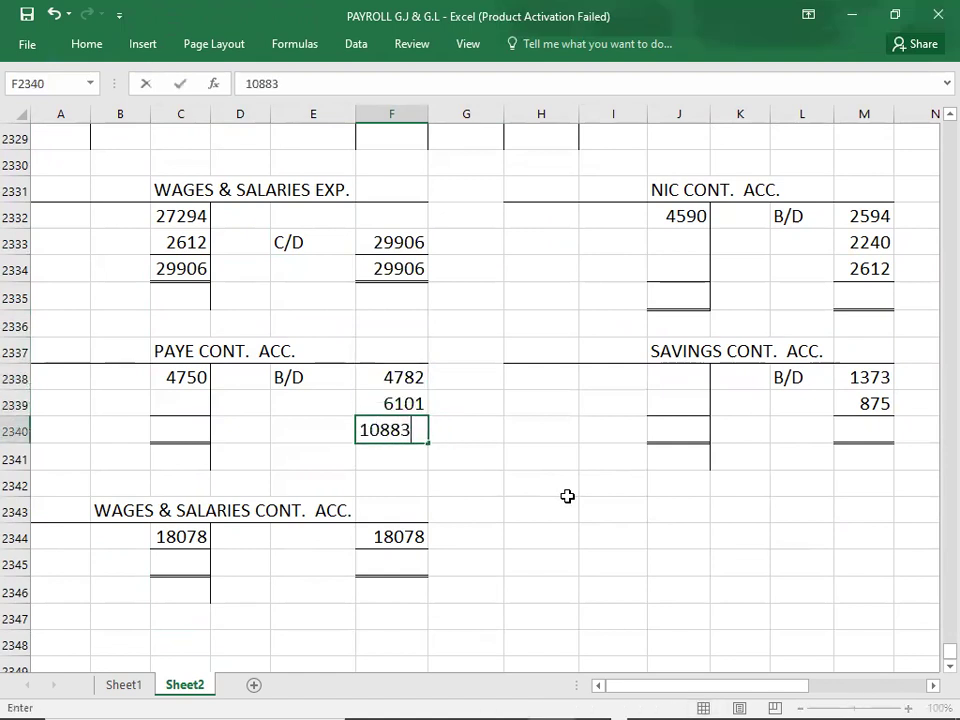
key("Left")
key("Left")
key("Left")
type("10883")
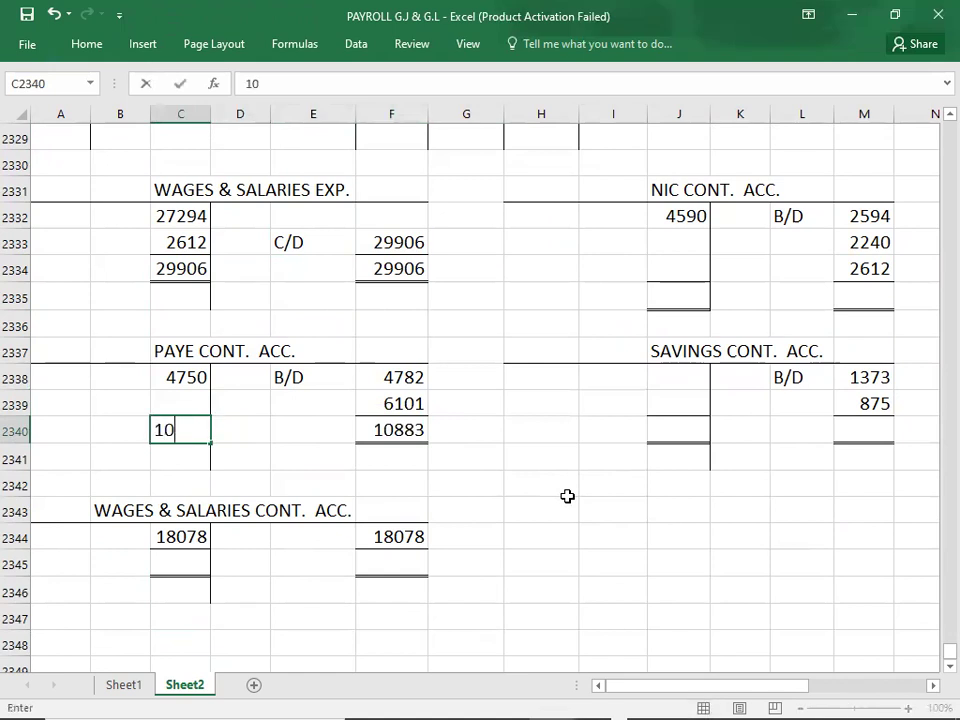
Enter the balance carried down on the debit side of PAYE CONT. ACC.: C/D in B2339 and 6133 in C2339
key("Up")
key("Up")
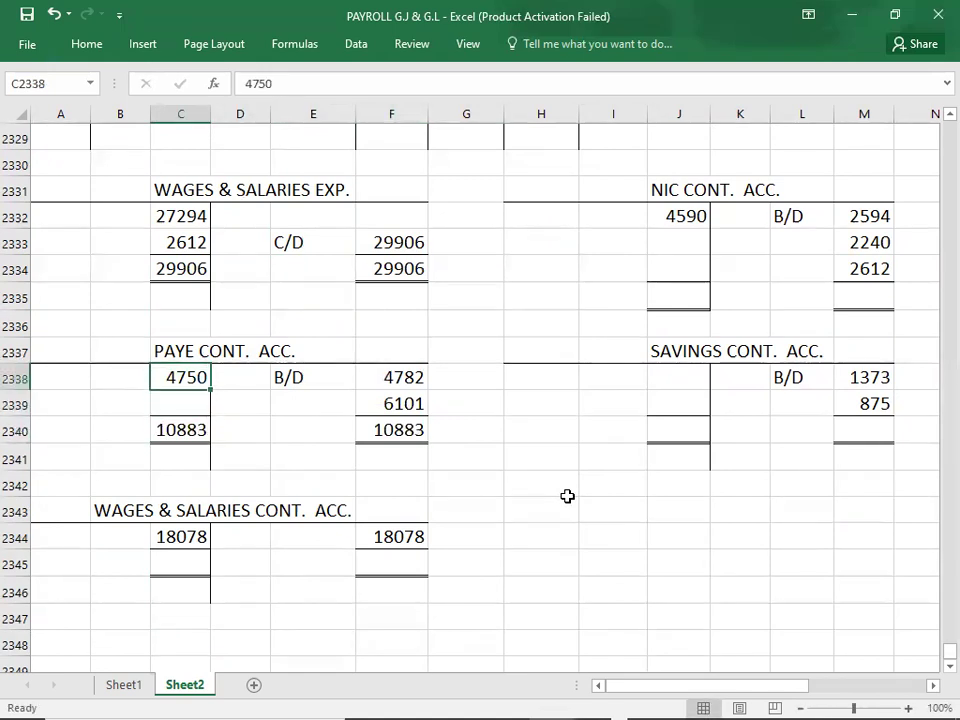
key("Down")
key("Left")
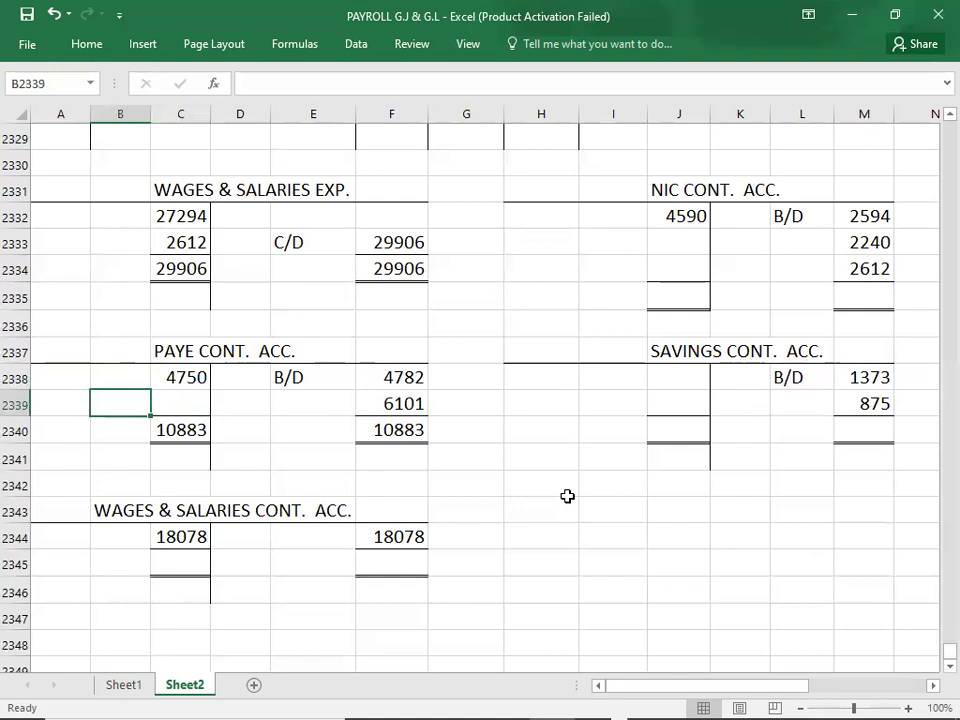
type("C/D")
key("Tab")
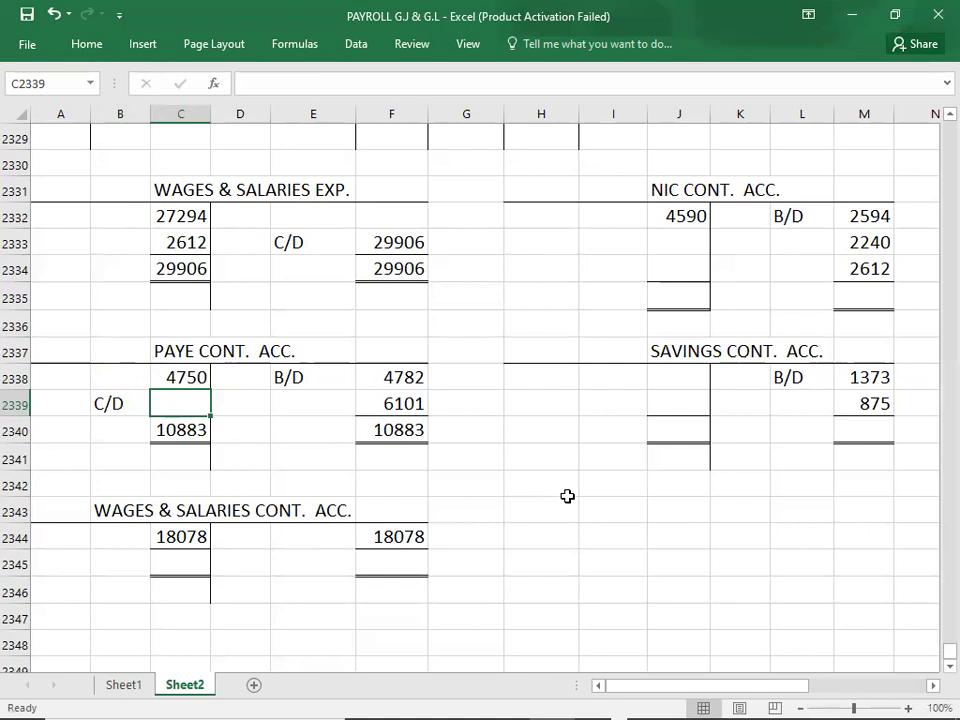
type("61")
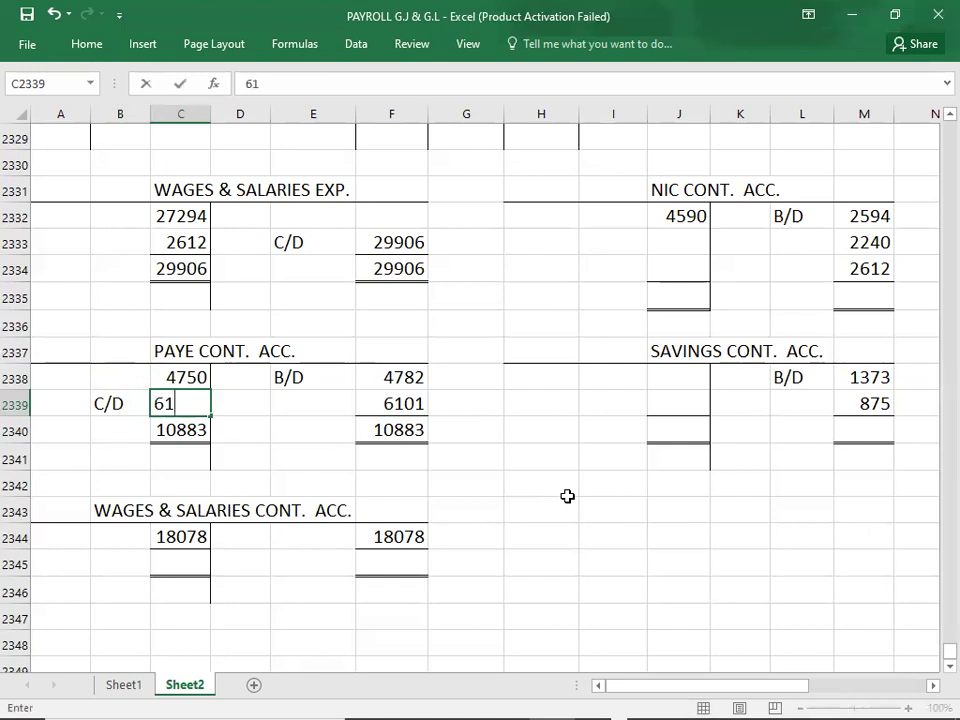
type("33")
key("Return")
Enter the total 18078 on both sides of WAGES & SALARIES CONT. ACC., in C2345 and F2345
key("Down")
key("Down")
key("Down")
key("Down")
key("Down")
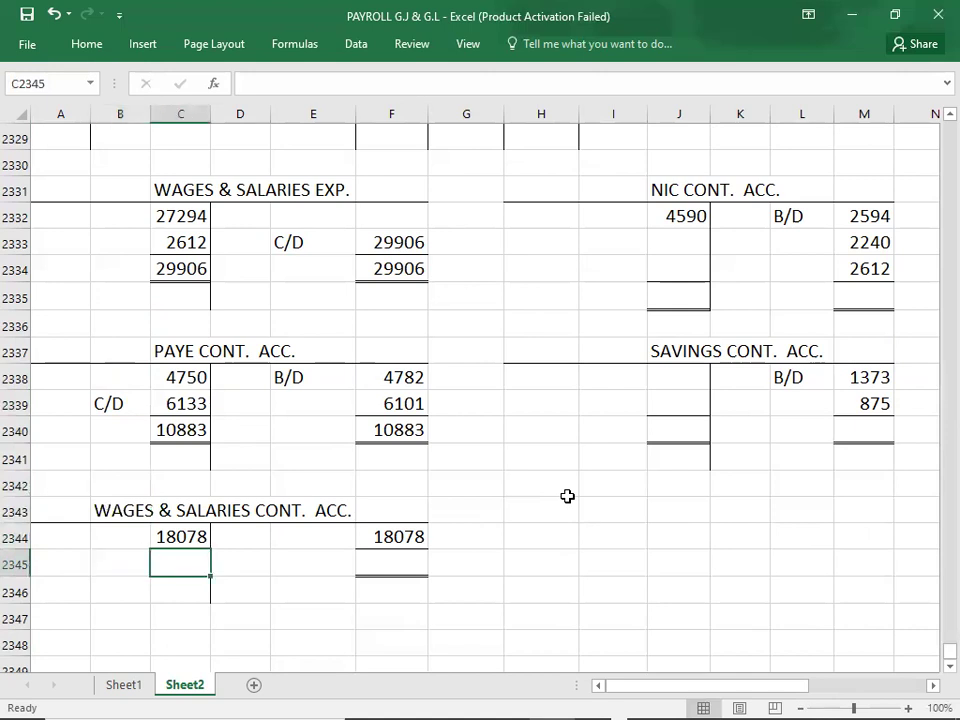
type("18078")
key("Tab")
key("Tab")
key("Tab")
type("18078")
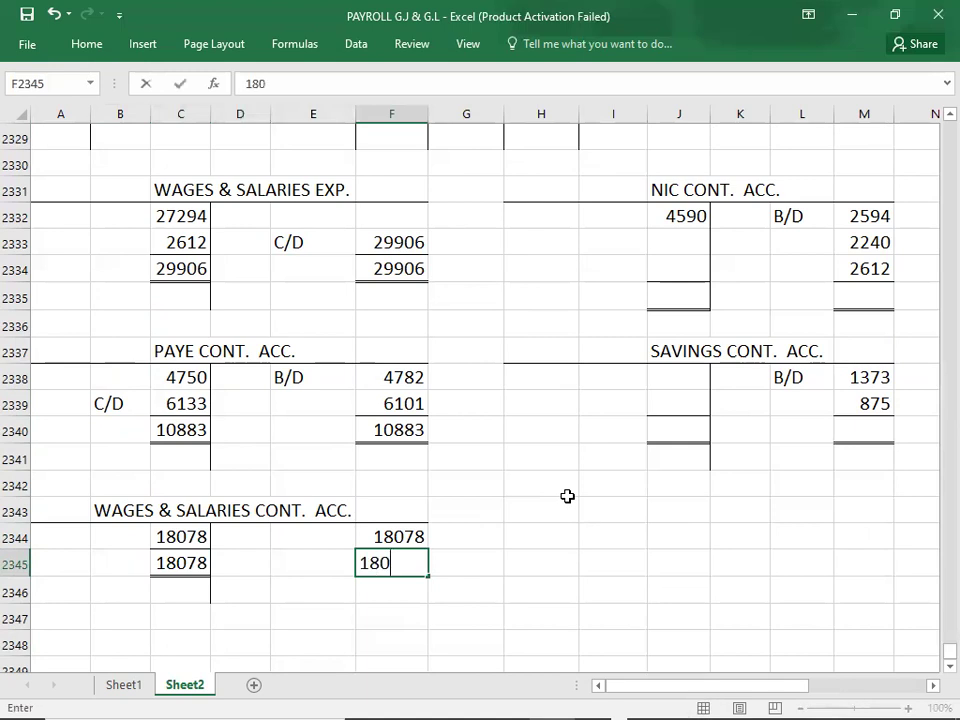
Add up the credit entries of NIC CONT. ACC. and enter the total 7446 in both M2335 and J2335
key("Up")
key("Up")
key("Up")
key("Up")
key("Up")
key("Up")
key("Up")
key("Up")
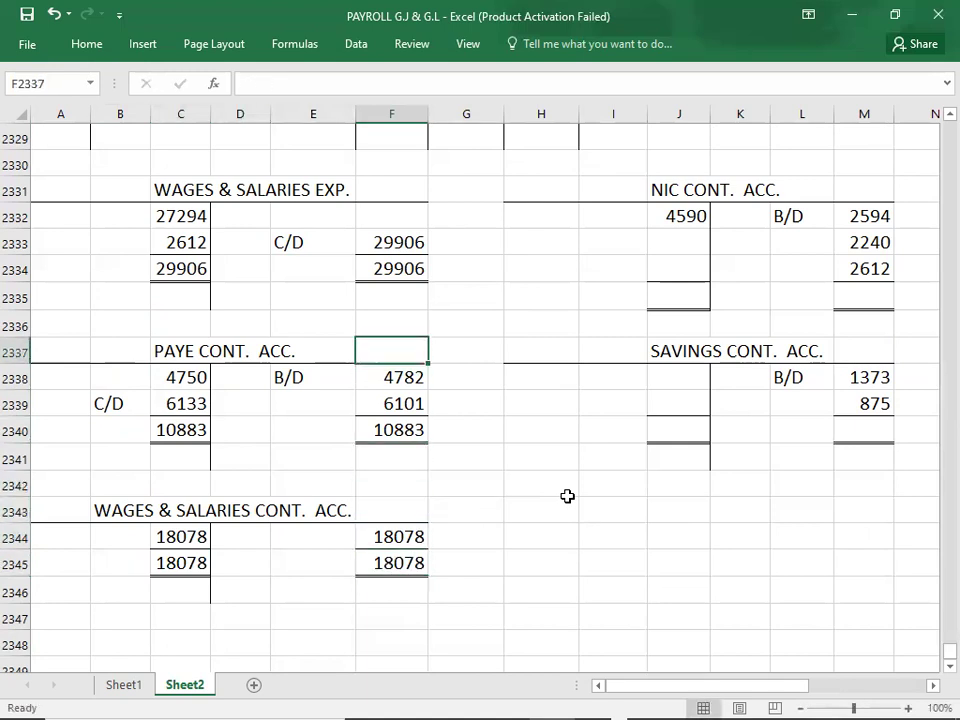
key("Right")
key("Right")
key("Right")
key("Right")
key("Right")
key("Right")
key("Right")
key("Up")
key("Up")
key("Up")
key("Up")
key("Up")
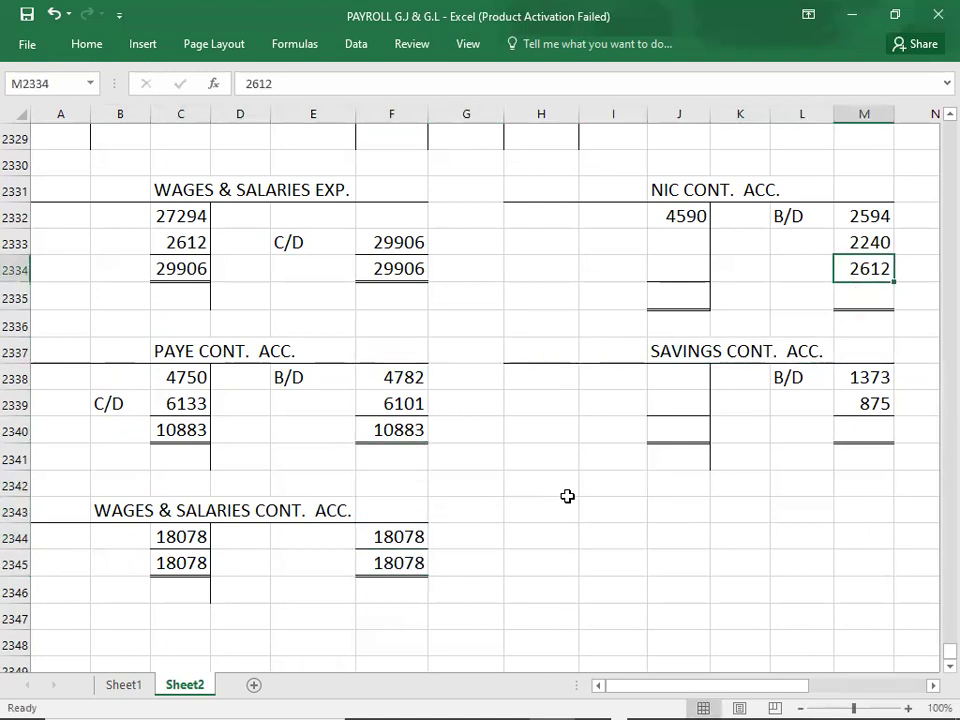
key("shift+Down")
key("shift+Down")
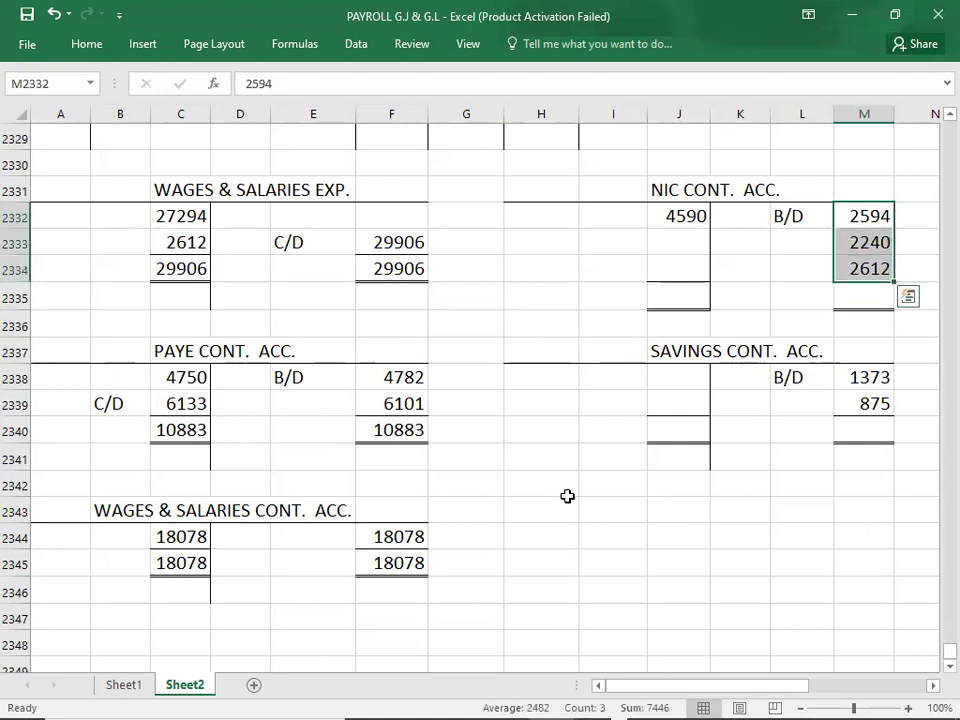
key("Down")
key("Down")
type("744")
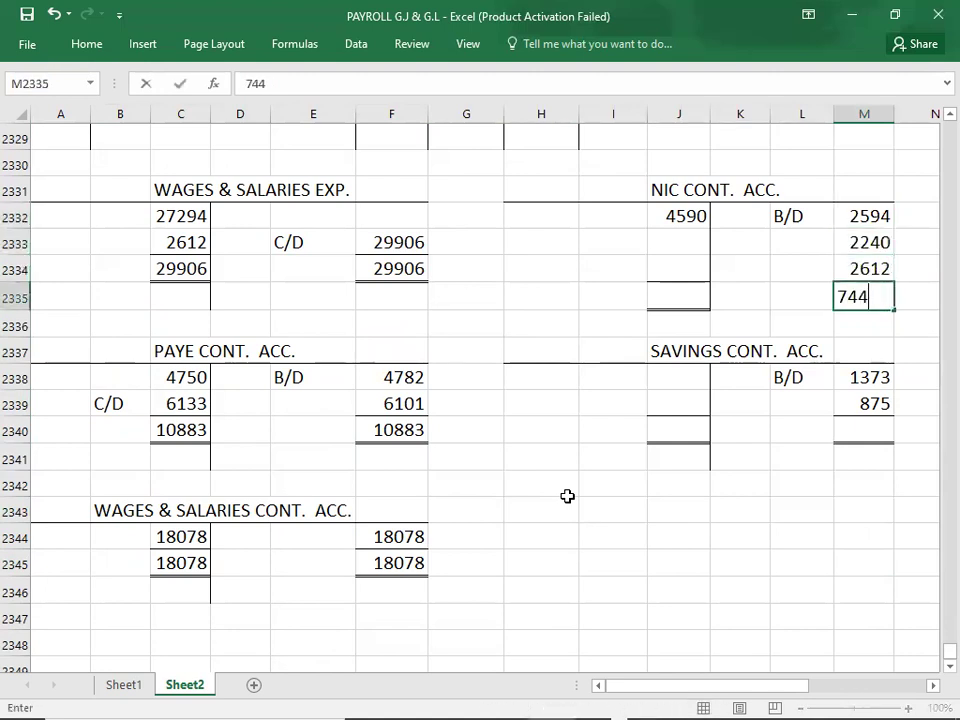
type("6")
key("Left")
key("Left")
key("Left")
type("7446")
Enter the balance carried down on the debit side of NIC CONT. ACC.: C/D in I2334 and 2856 in J2334
key("Up")
key("Left")
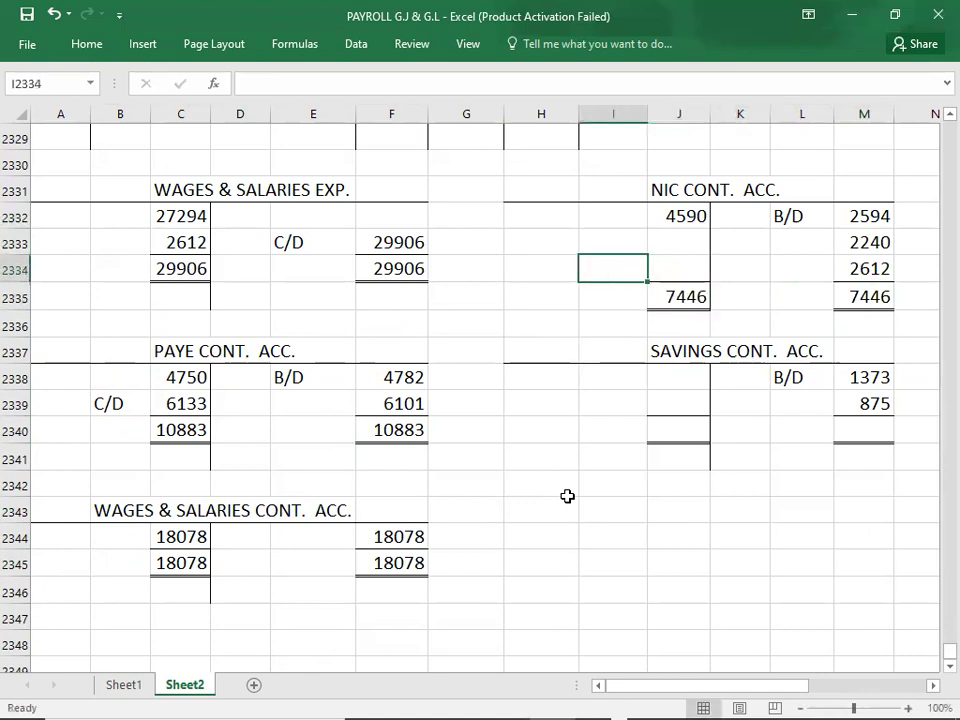
type("C/D")
key("Right")
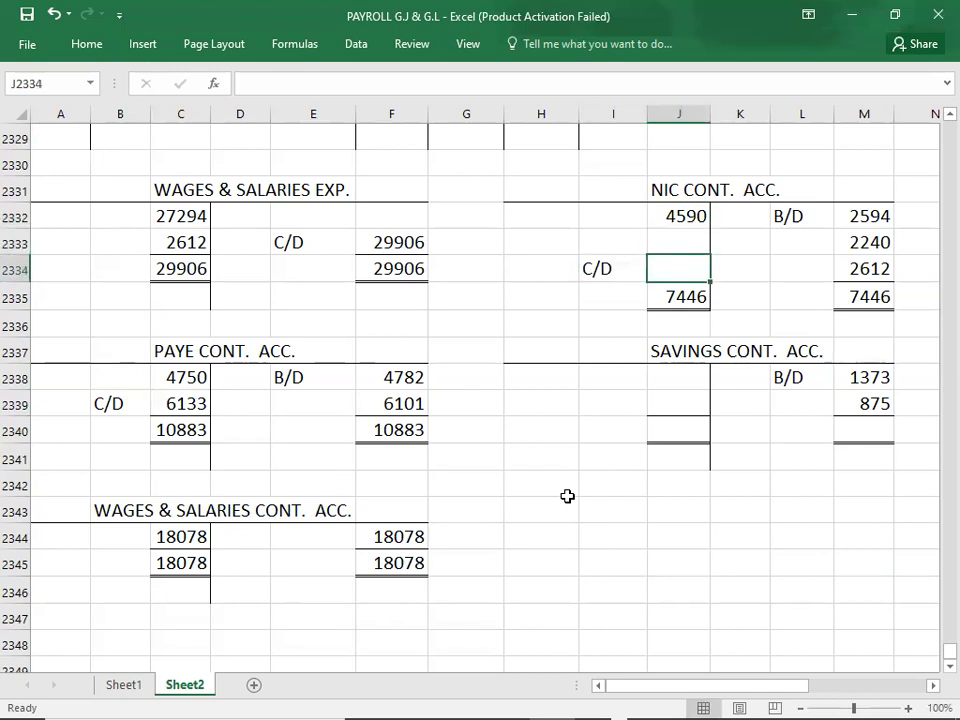
type("285")
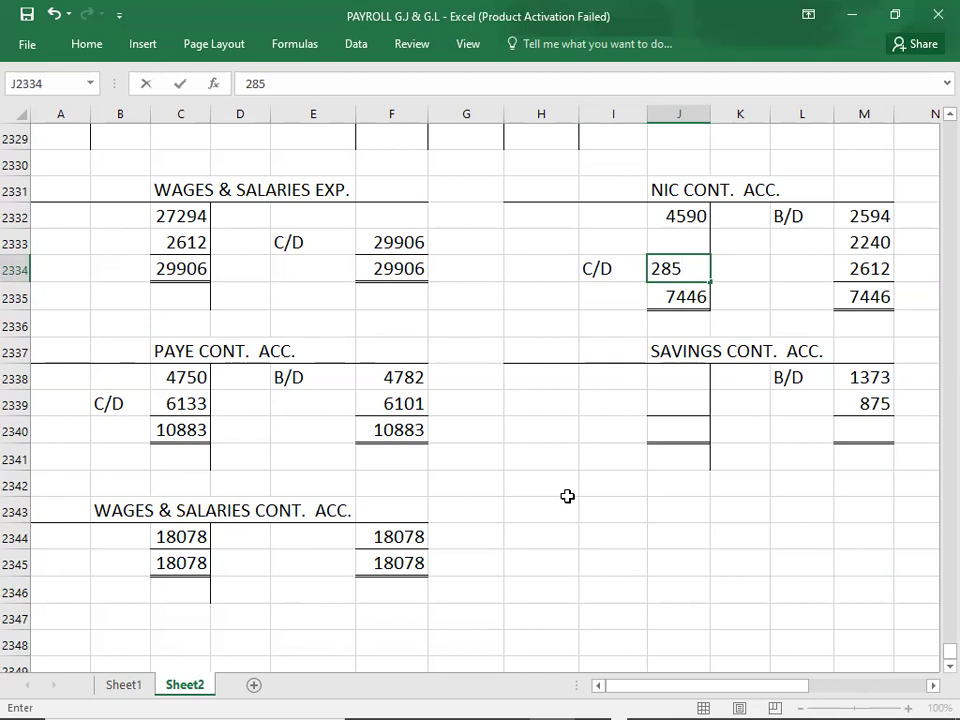
Add up the credit entries of SAVINGS CONT. ACC. and enter the total 2248 in both M2340 and J2340
key("Down")
key("Down")
key("Down")
key("Down")
key("Right")
key("Right")
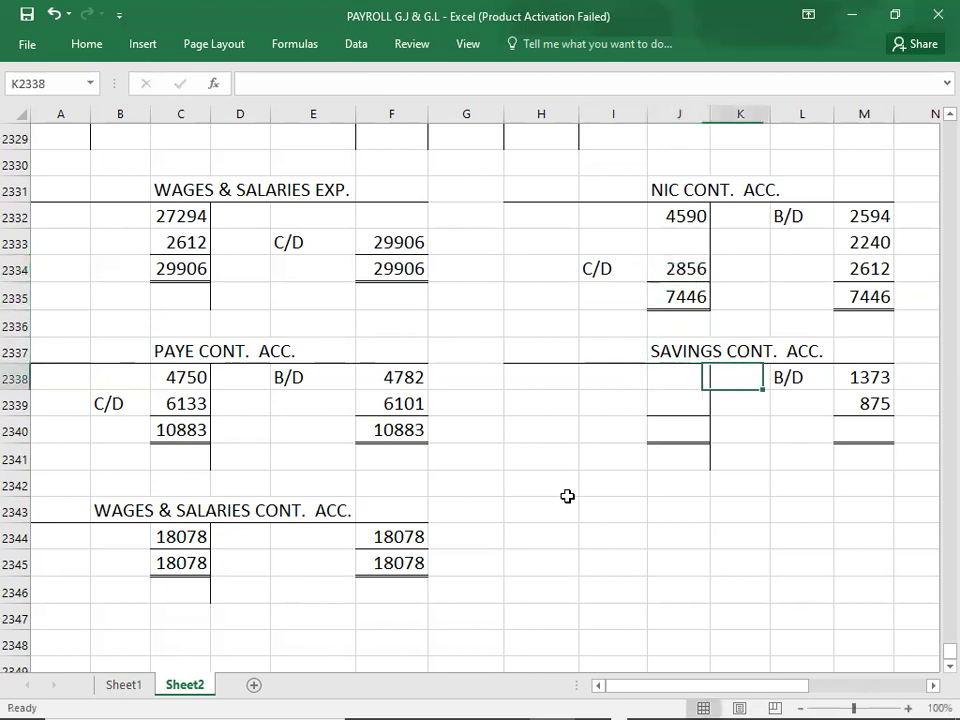
type("0")
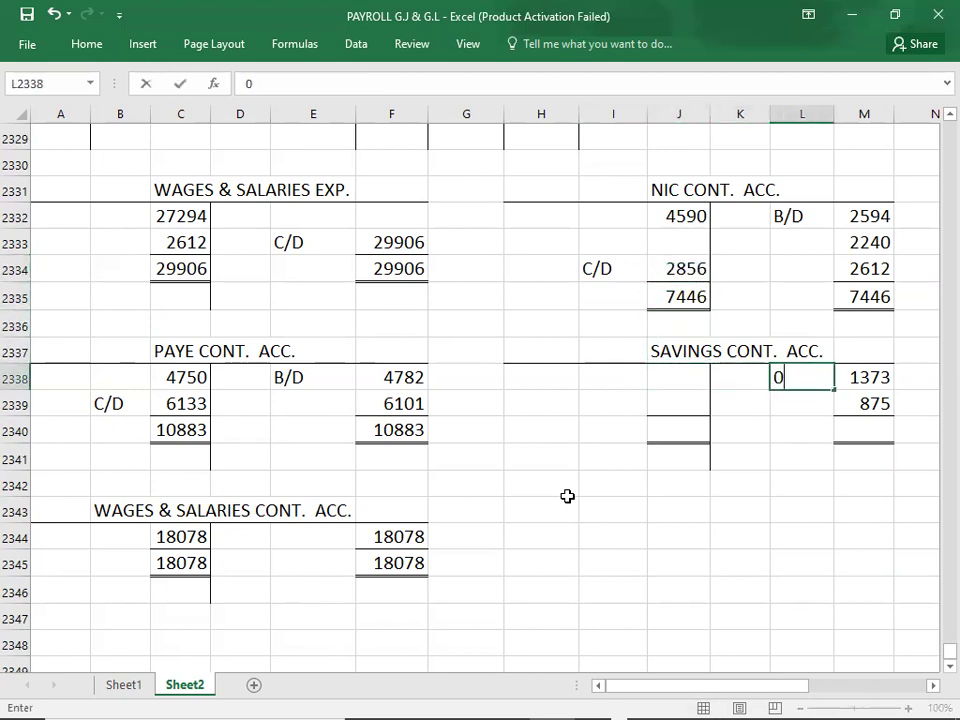
key("ctrl+z")
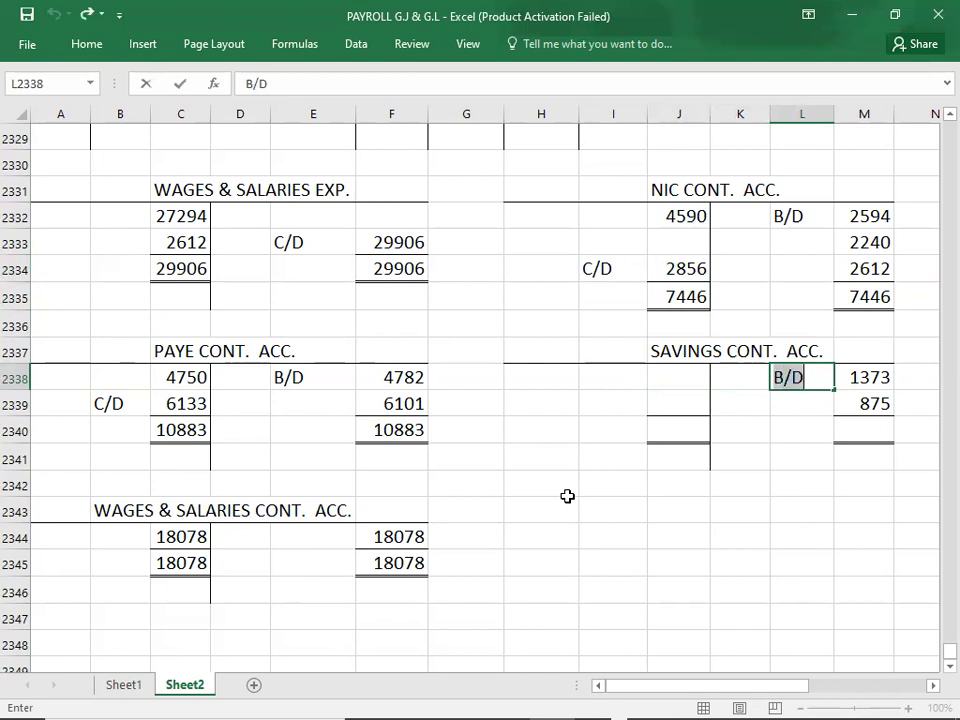
key("Right")
key("Right")
key("Left")
key("shift+Down")
key("shift+Down")
key("Up")
key("Down")
key("shift+Down")
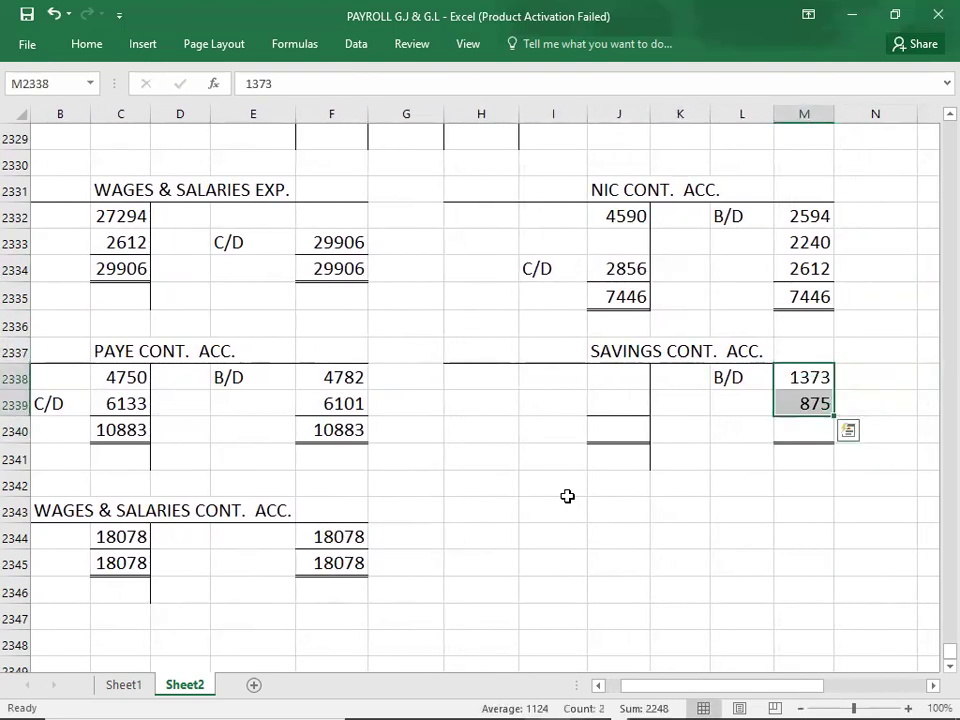
key("Down")
key("Down")
type("2248")
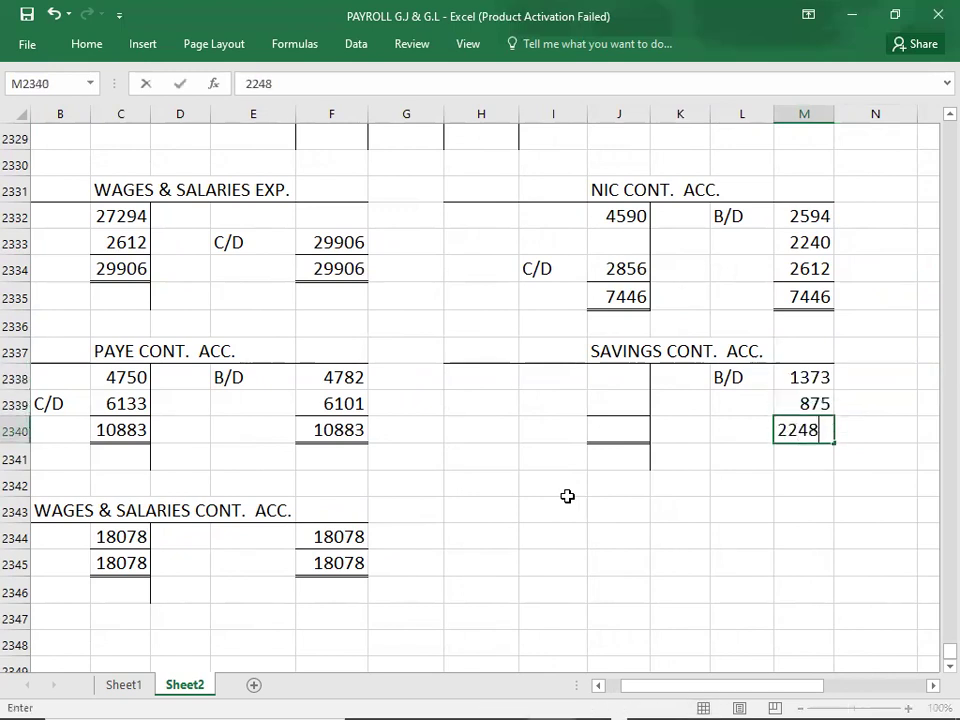
key("Left")
key("Left")
key("Left")
type("2248")
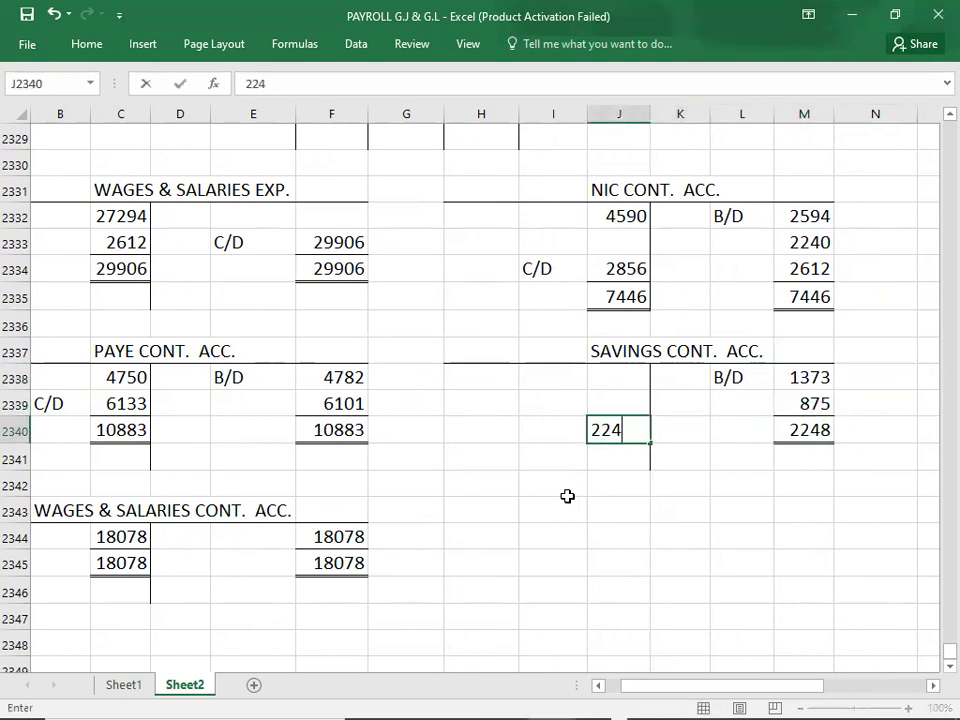
Enter the balance carried down on the debit side of SAVINGS CONT. ACC.: C/D in I2339 and 2248 in J2339
key("Up")
key("Left")
type("C/D")
key("Right")
type("2248")
key("Left")
key("Left")
key("Left")
key("Left")
key("Left")
key("Left")
key("Left")
key("Left")
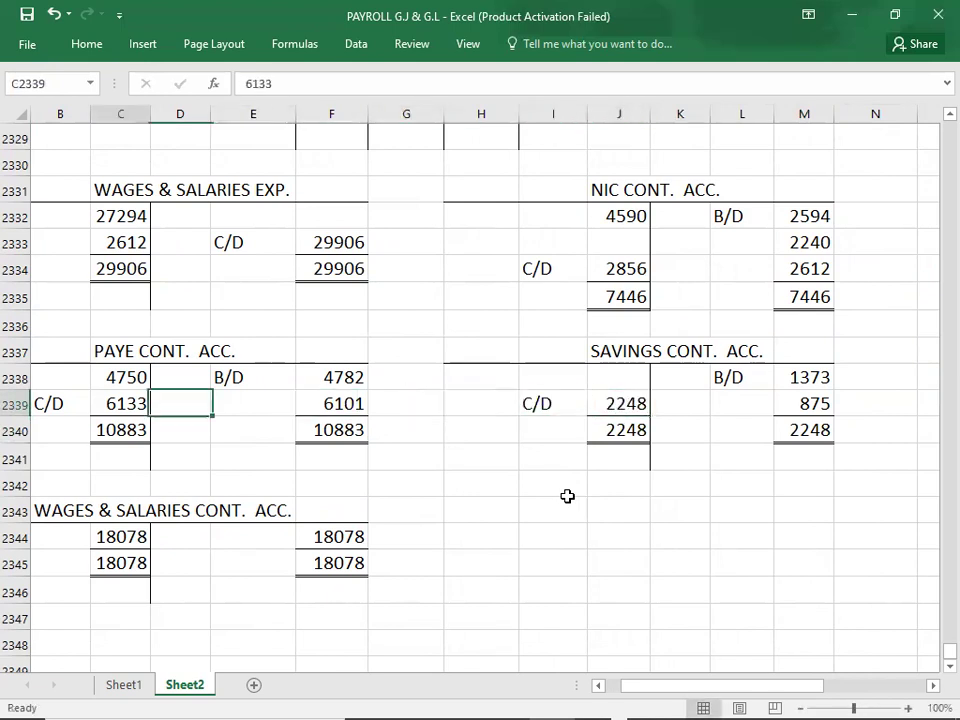
key("Left")
key("Up")
key("Up")
key("Up")
key("Up")
key("Up")
key("Up")
key("Up")
key("Up")
key("Up")
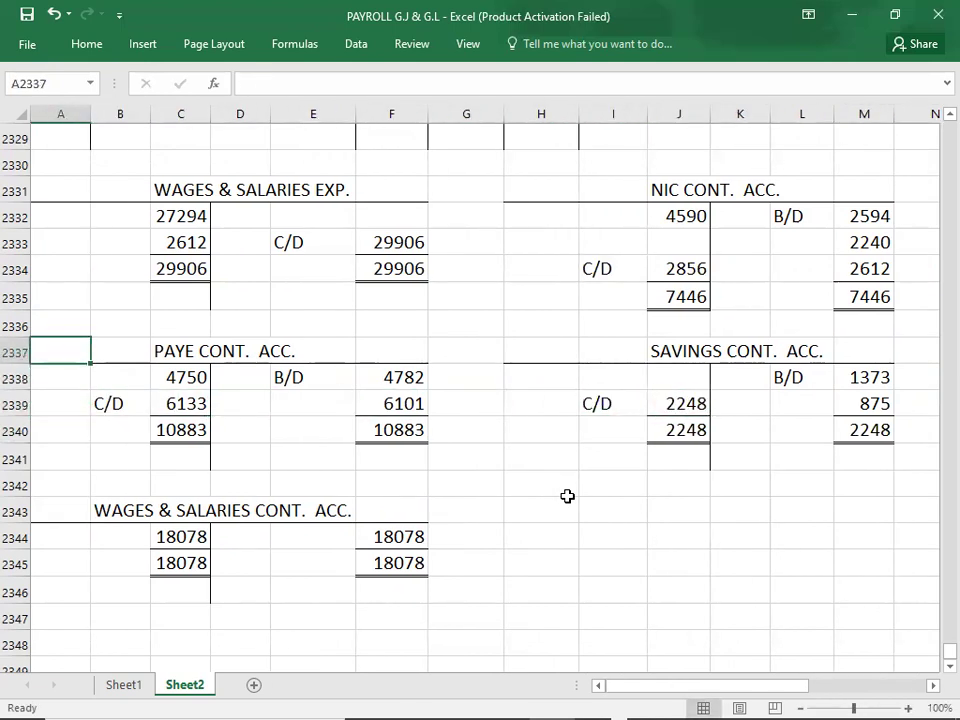